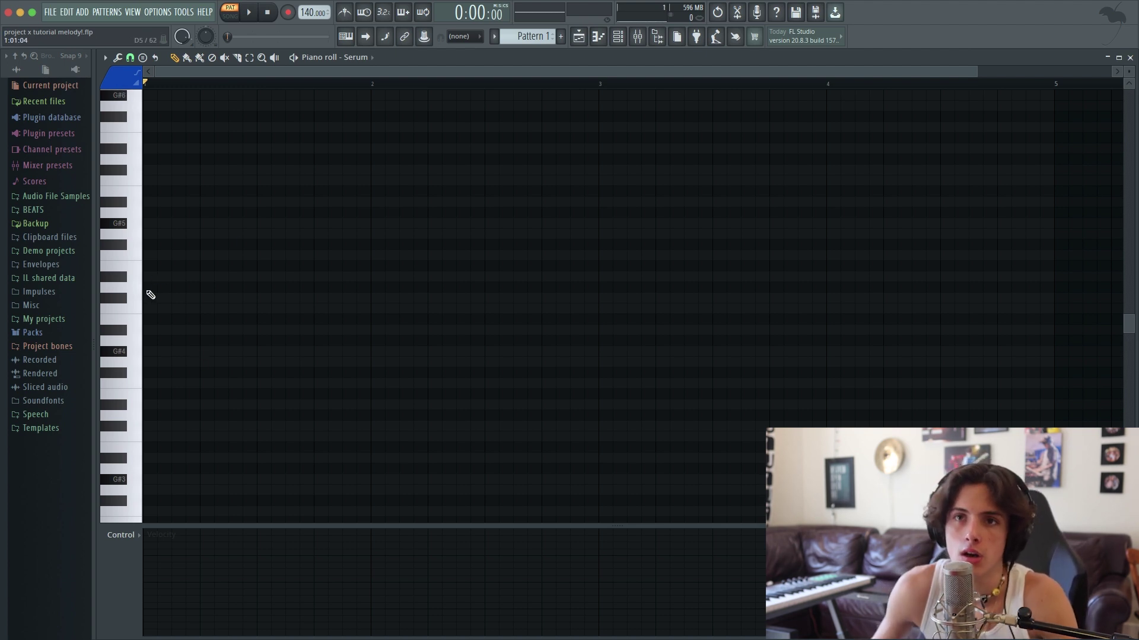
Step: Set the piano roll's scale highlighting to D# Major
left_click(105, 58)
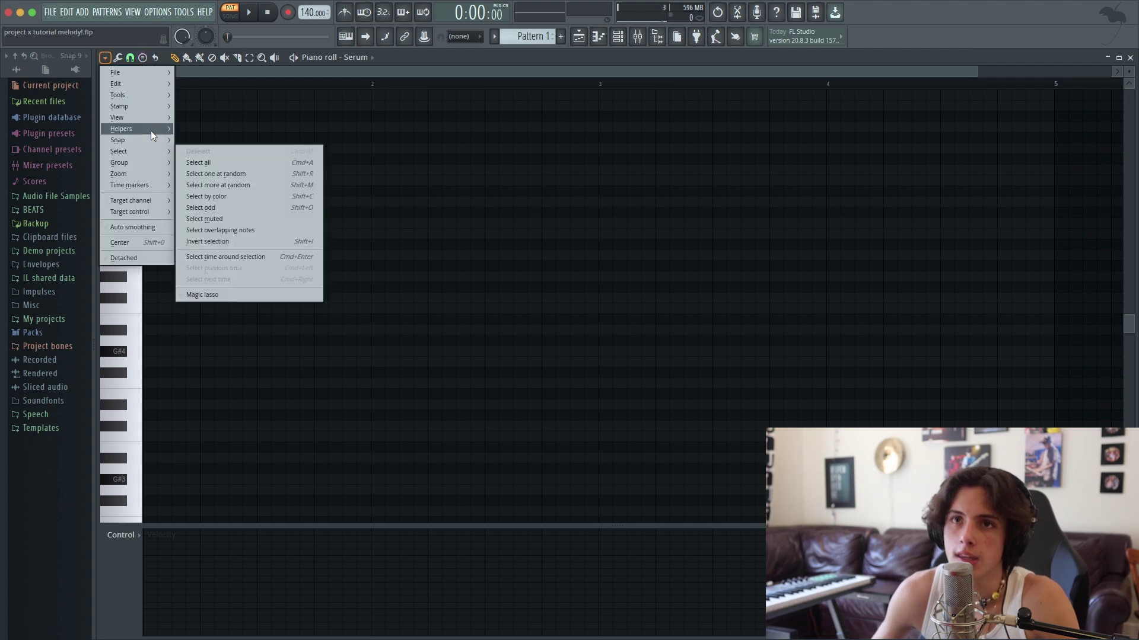
mouse_move(159, 130)
mouse_move(231, 141)
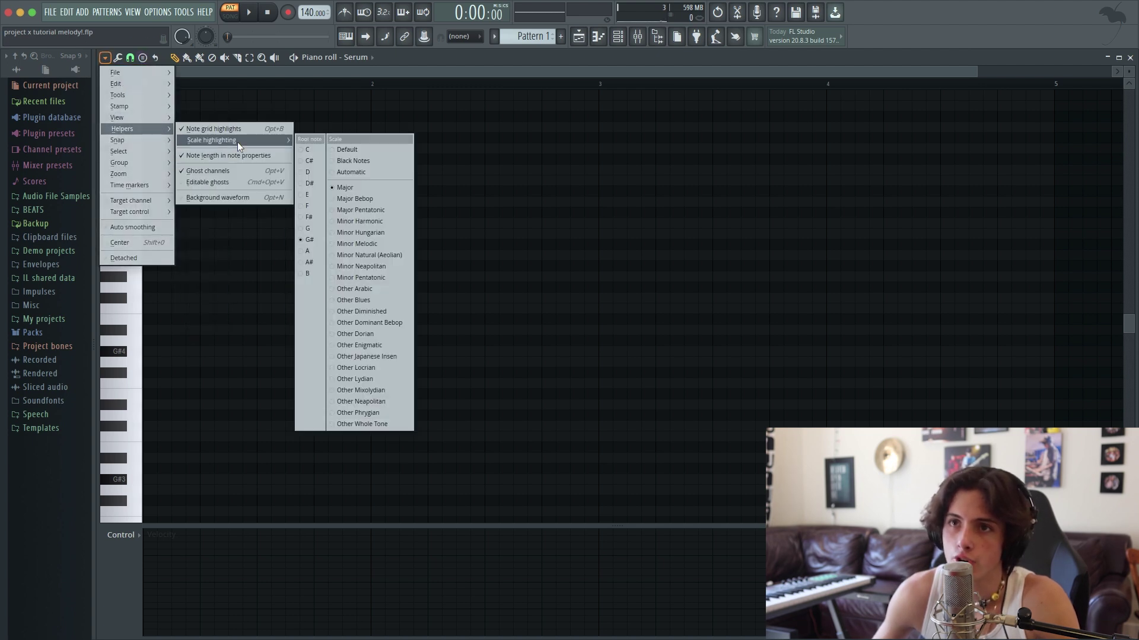
left_click(309, 184)
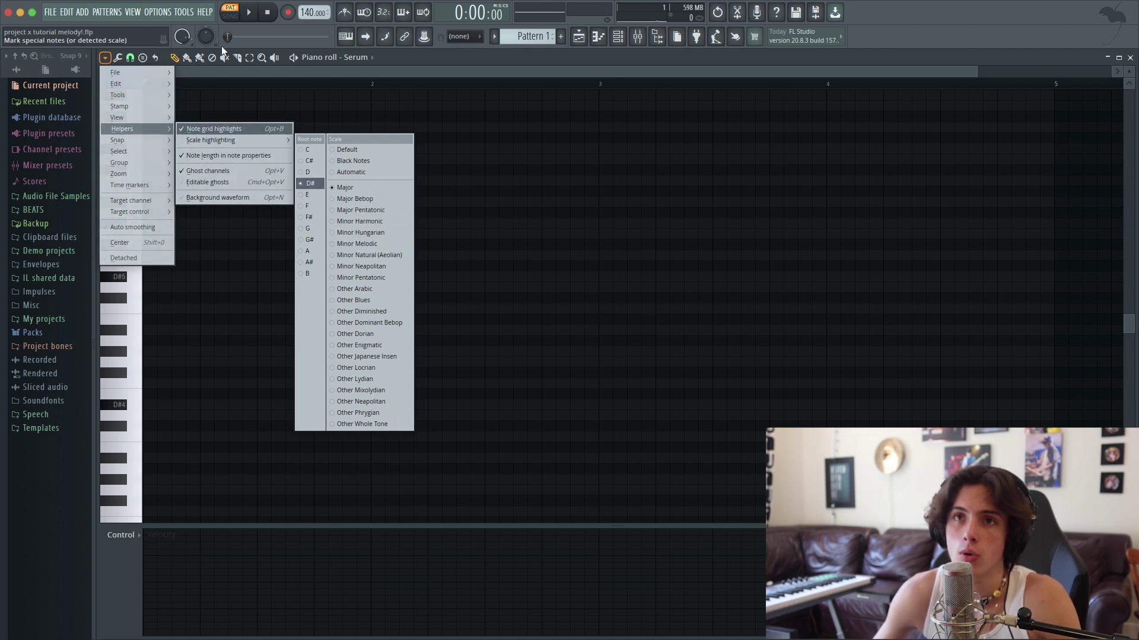
left_click(107, 60)
left_click(105, 57)
mouse_move(137, 129)
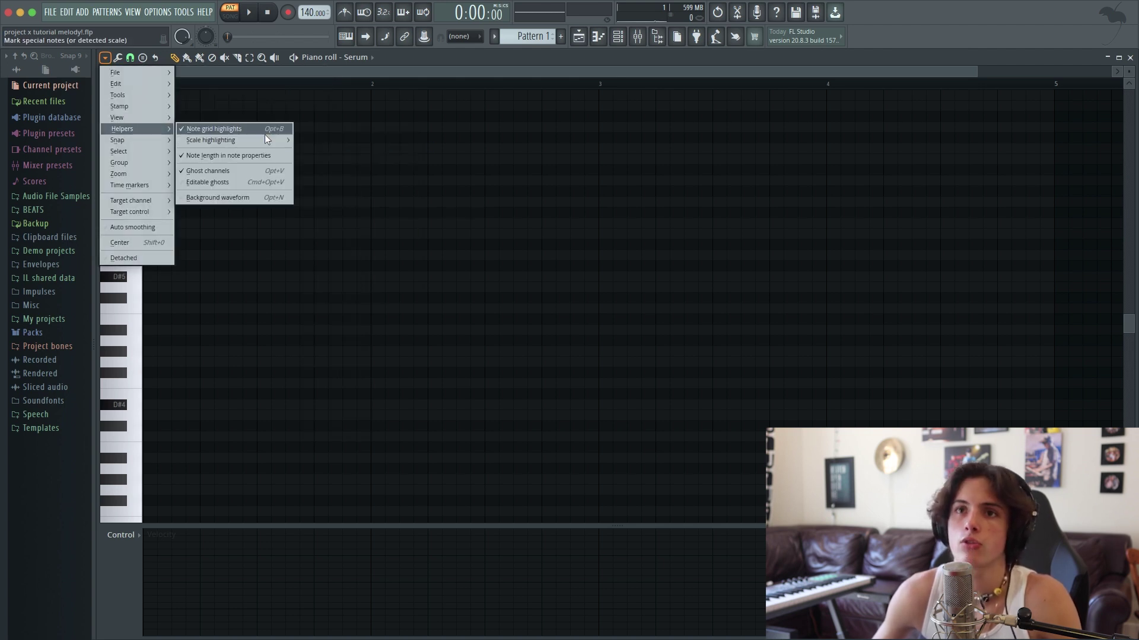
mouse_move(267, 140)
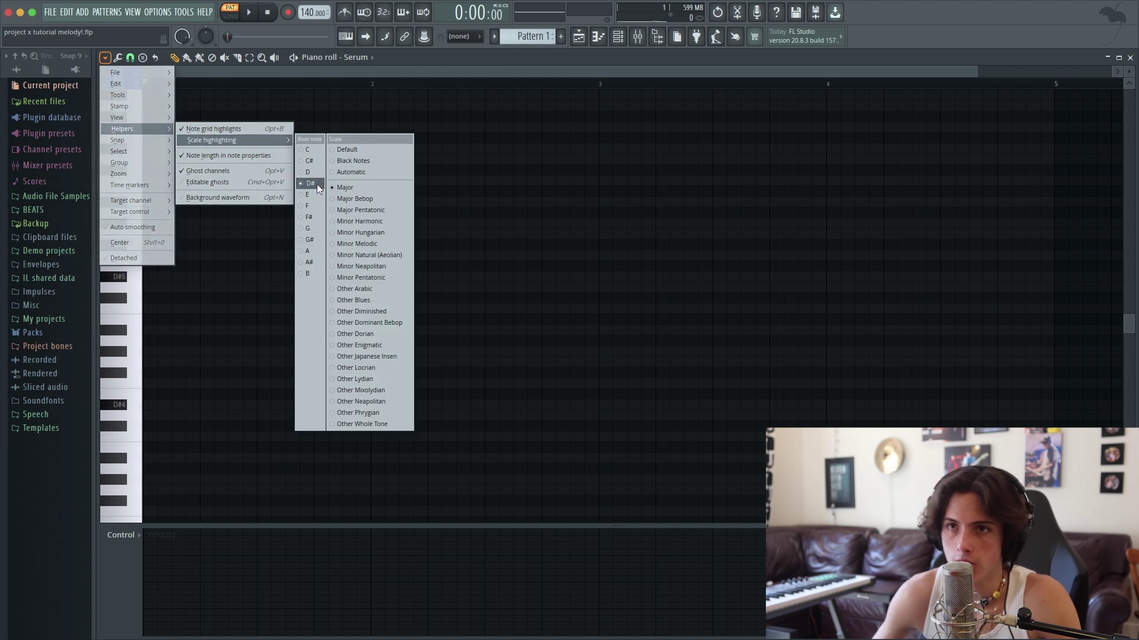
left_click(386, 195)
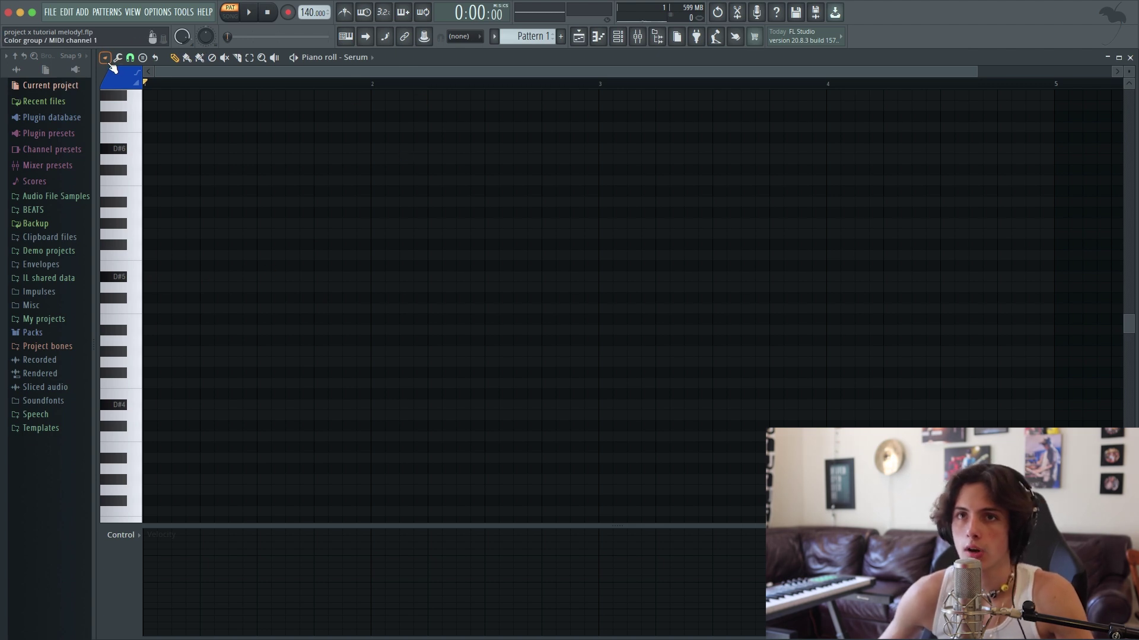
Step: Audition the D# major scale on the piano roll keyboard, going up from D#5 to D#6
left_click(122, 281)
left_click(119, 279)
left_click(125, 255)
left_click(127, 245)
left_click(126, 223)
left_click(130, 183)
left_click(123, 162)
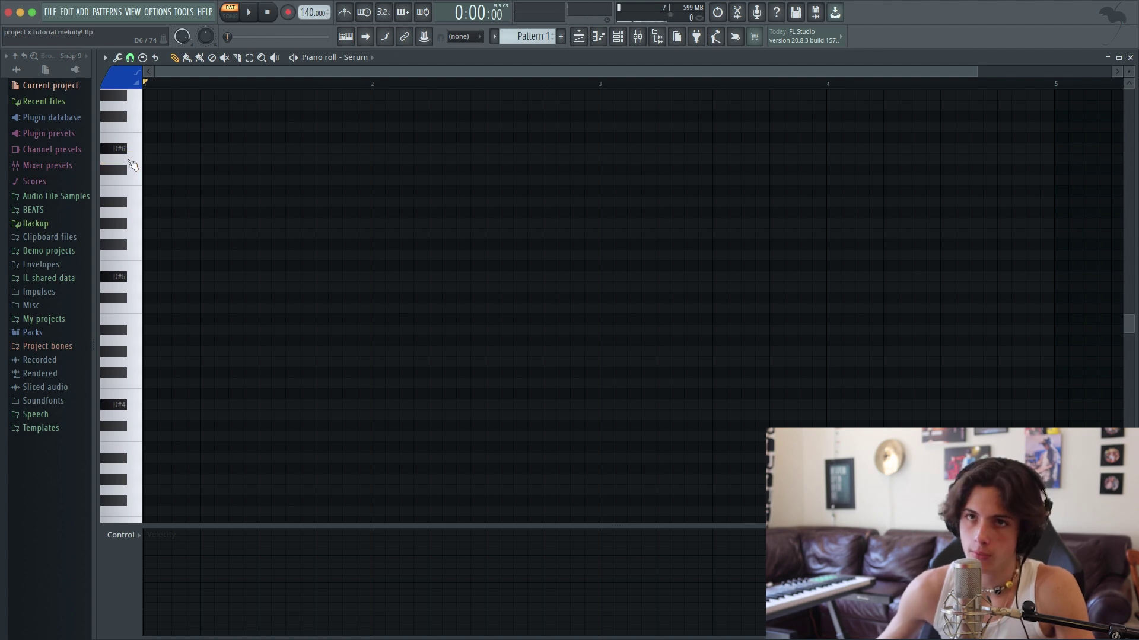
left_click(123, 151)
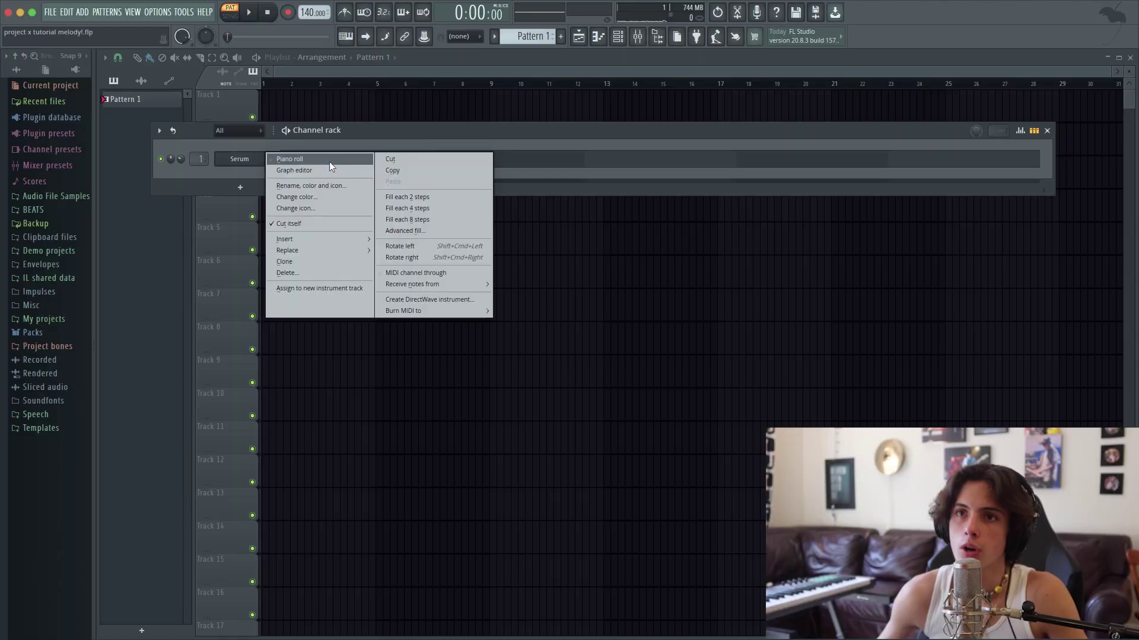
Step: Place G#5, G5 and C5 notes in bar 1 of Serum's piano roll, with the tempo at 143 BPM and the metronome on
left_click(331, 162)
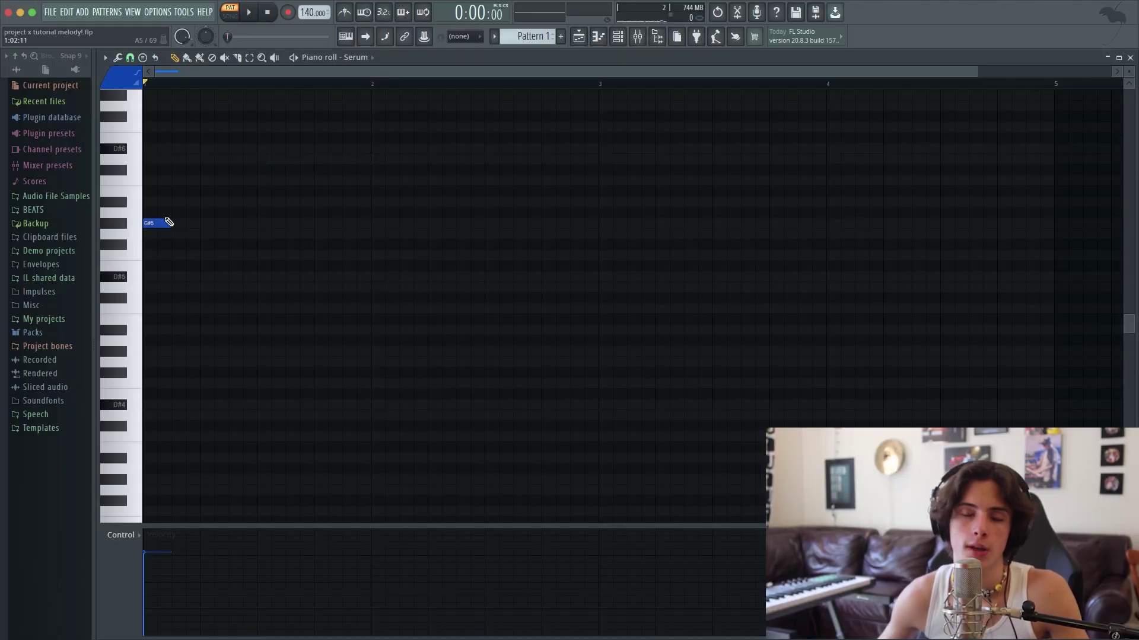
left_click(235, 234)
left_click_drag(297, 18, 298, 11)
key("space")
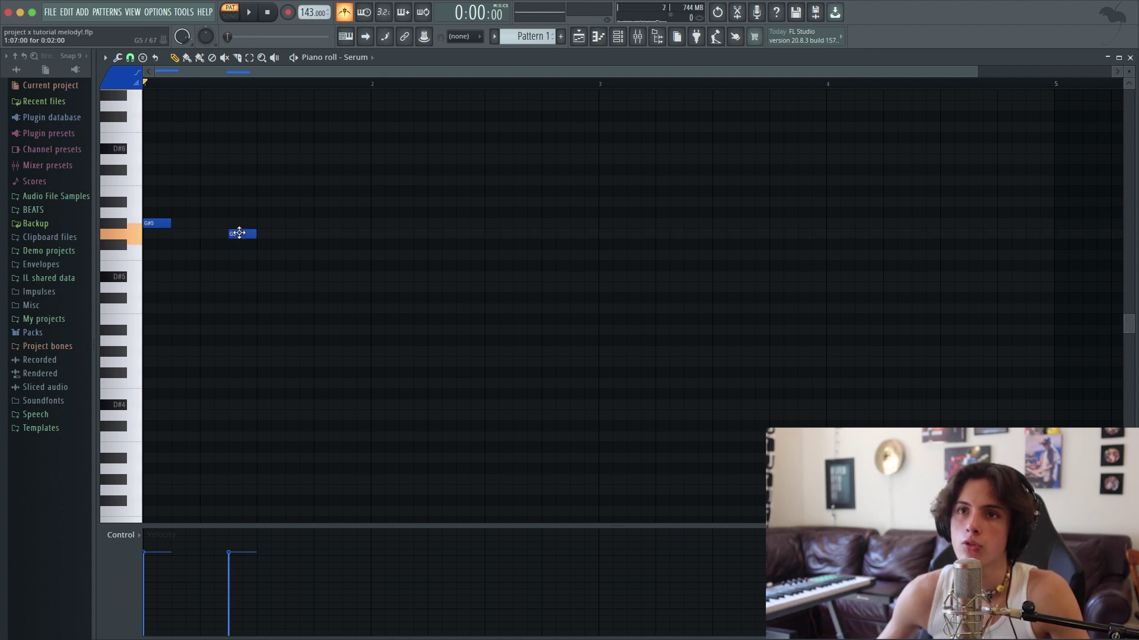
left_click_drag(315, 264, 325, 308)
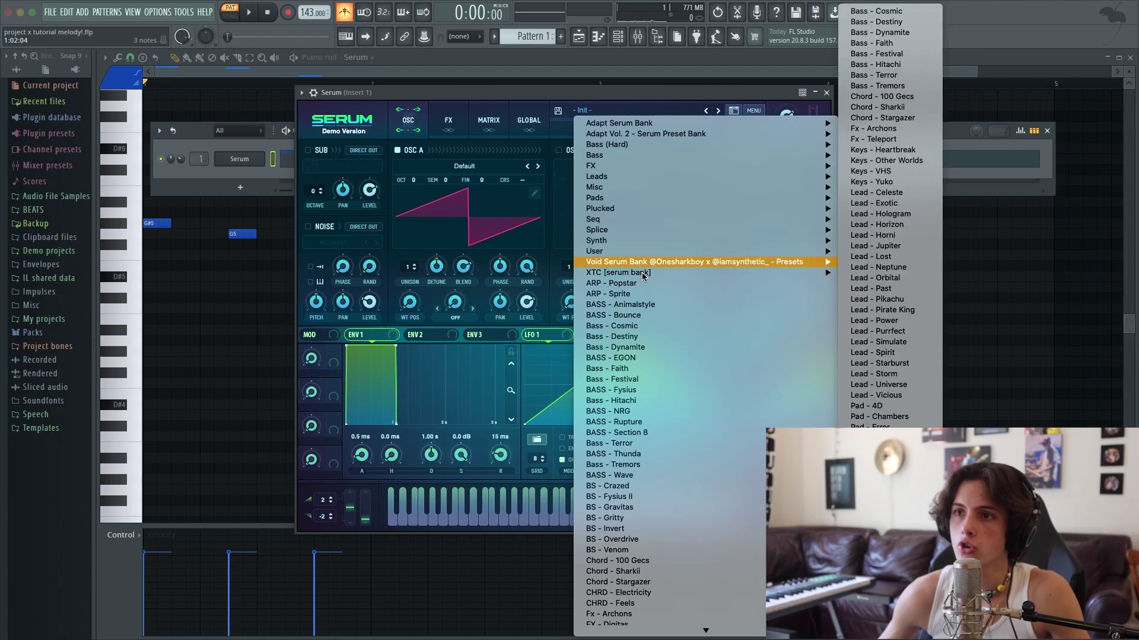
Step: Load the Lead - D0UBL3 preset from Serum's XTC bank and play the pattern with it
mouse_move(819, 272)
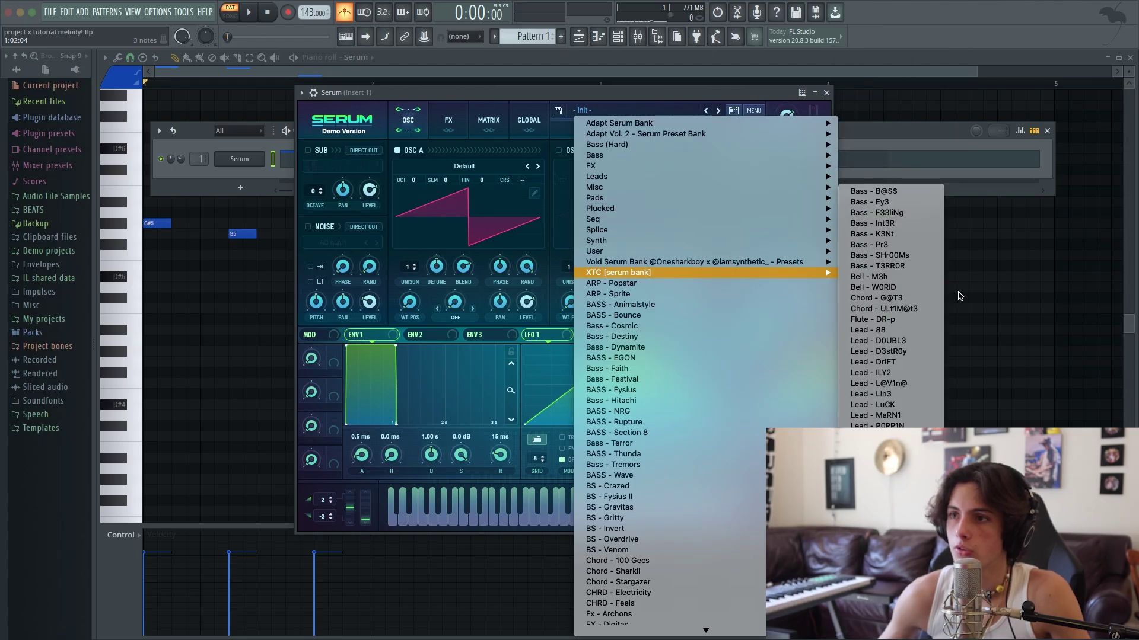
left_click(904, 340)
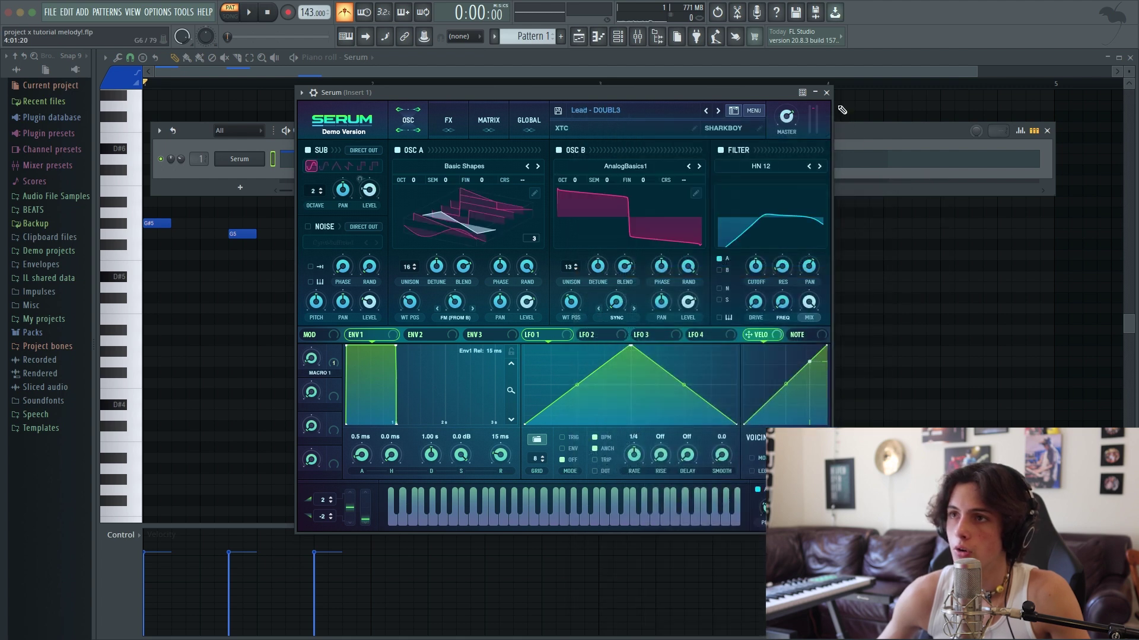
key("space")
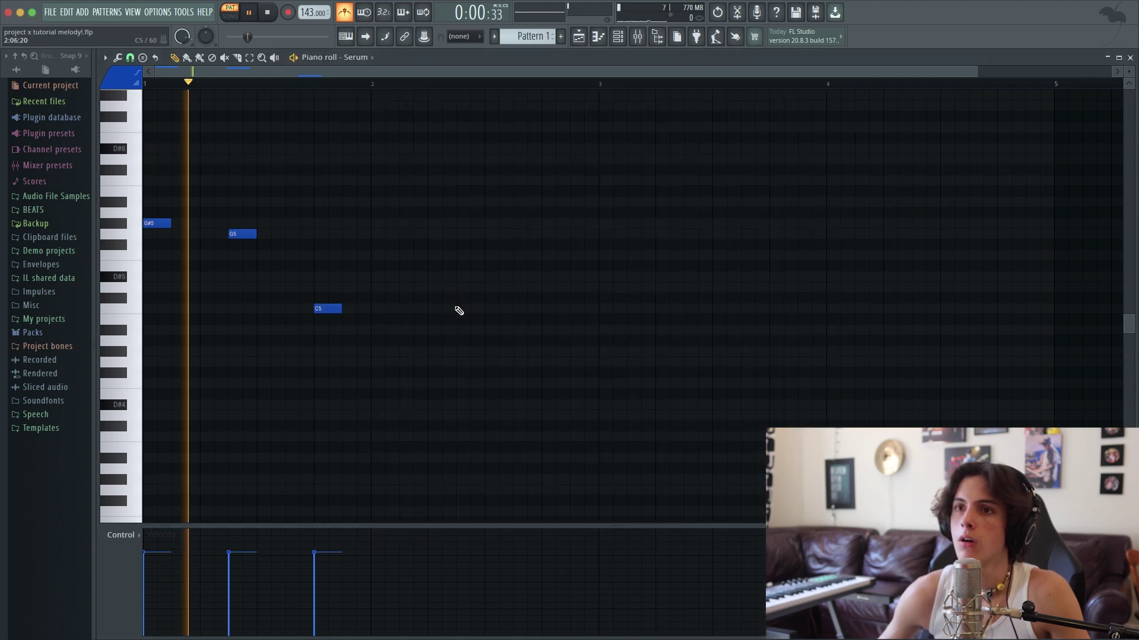
Step: Add a C5 and a D#5 note in bar 2, and transpose the whole melody down one octave
left_click_drag(457, 308, 423, 312)
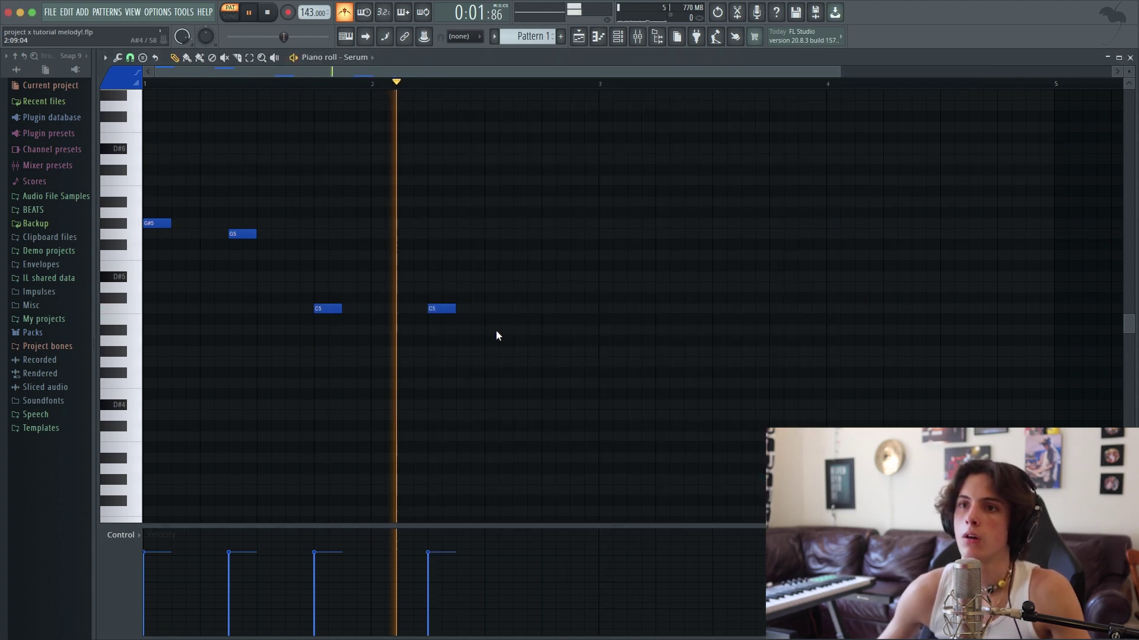
key("space")
left_click(516, 276)
key("space")
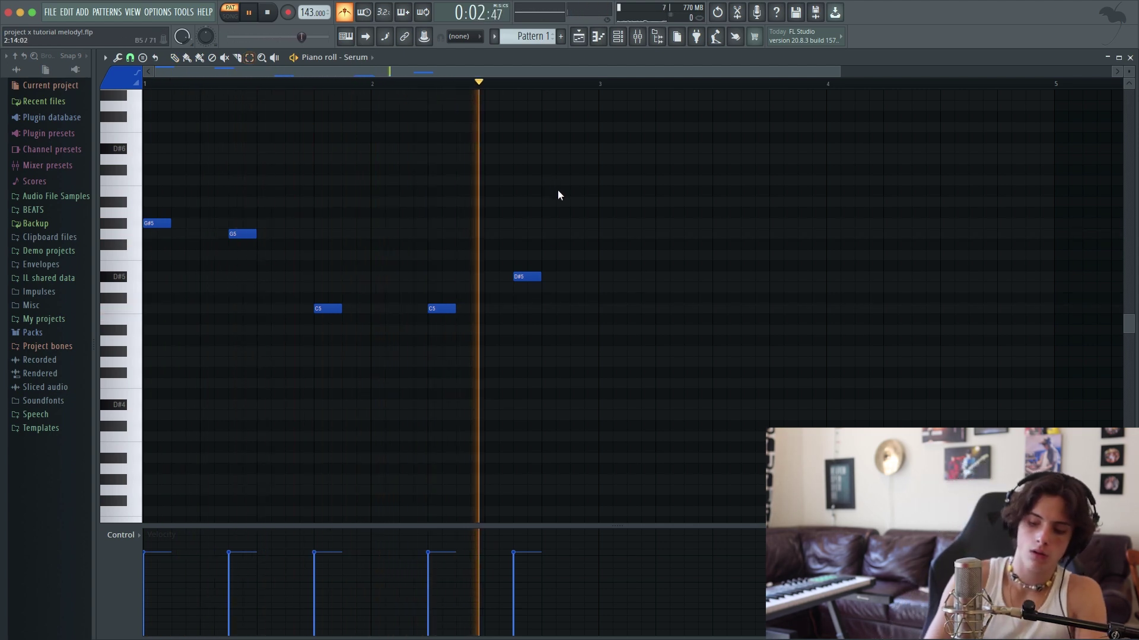
key("ctrl+Down")
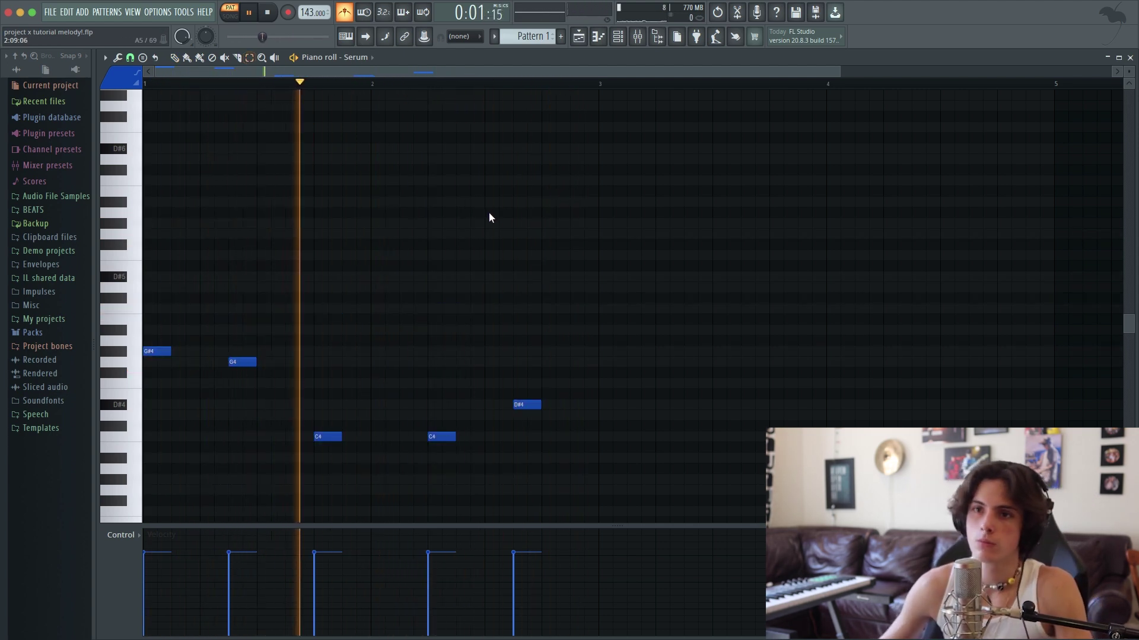
key("space")
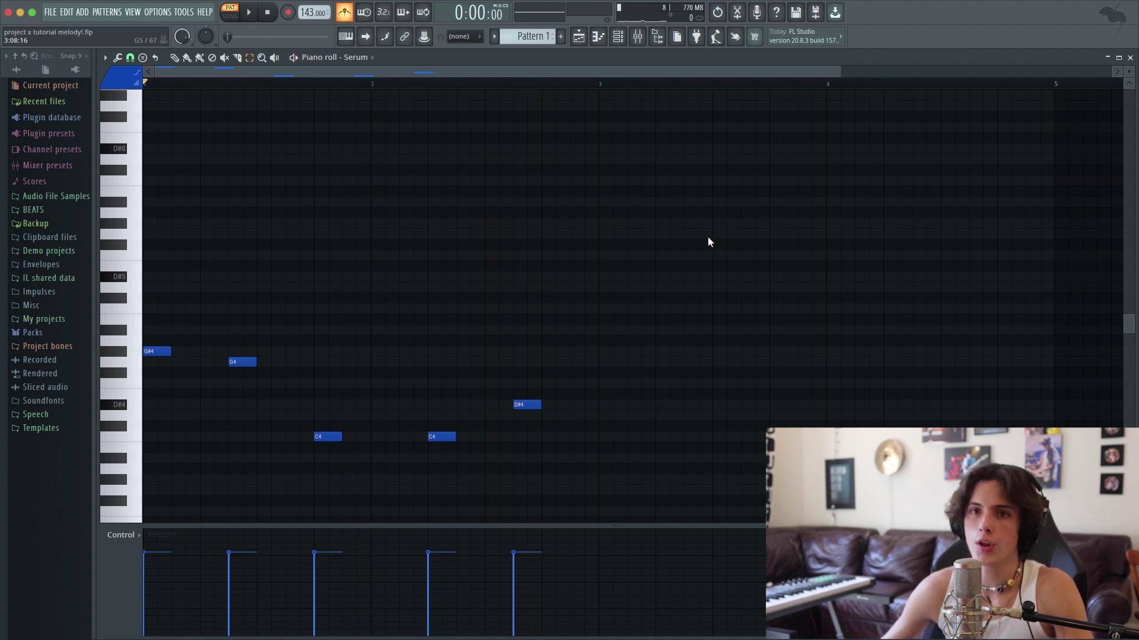
left_click_drag(186, 334, 146, 366)
left_click_drag(364, 401, 313, 462)
left_click_drag(292, 326, 242, 392)
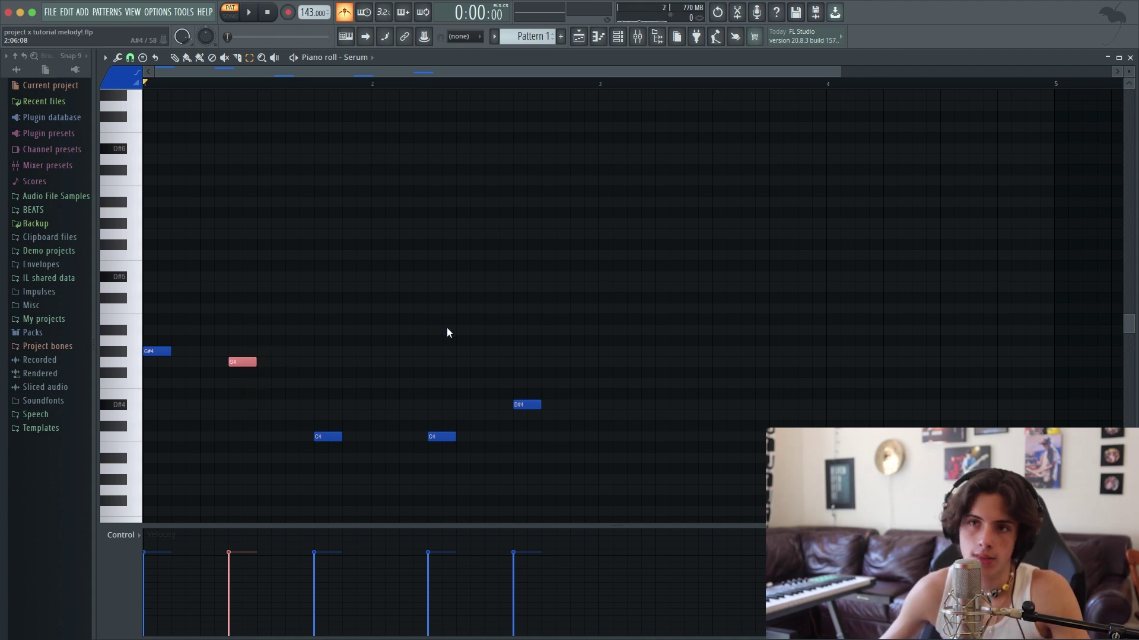
left_click(462, 345)
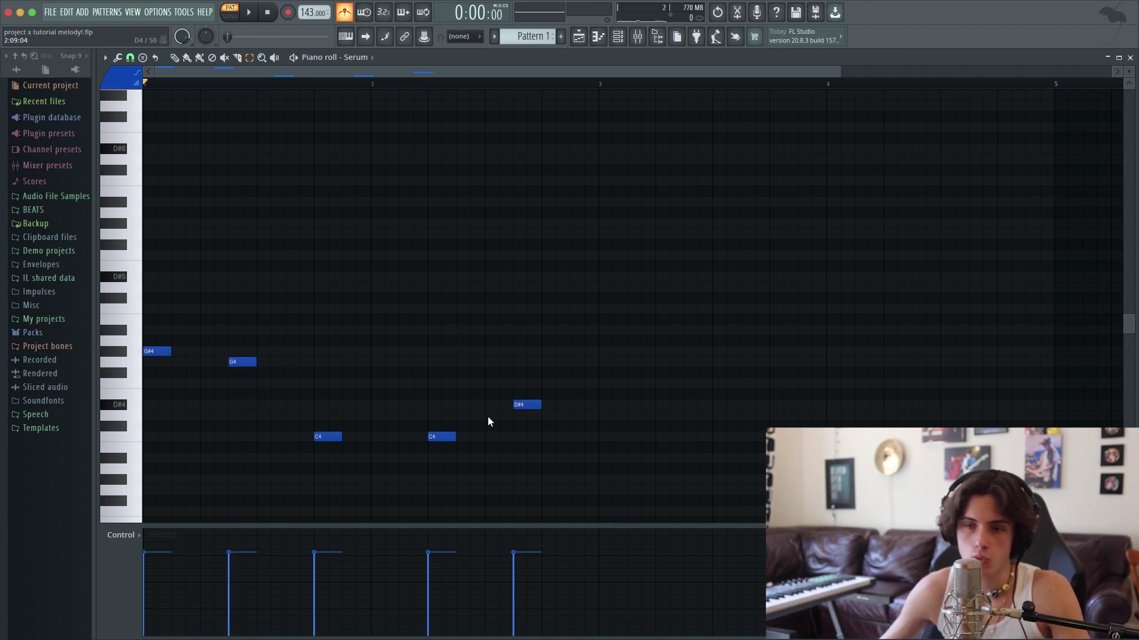
Step: Extend the melody notes so each reaches the following one, and stack C5 and D#5 notes of matching length above the opening G#4
key("p")
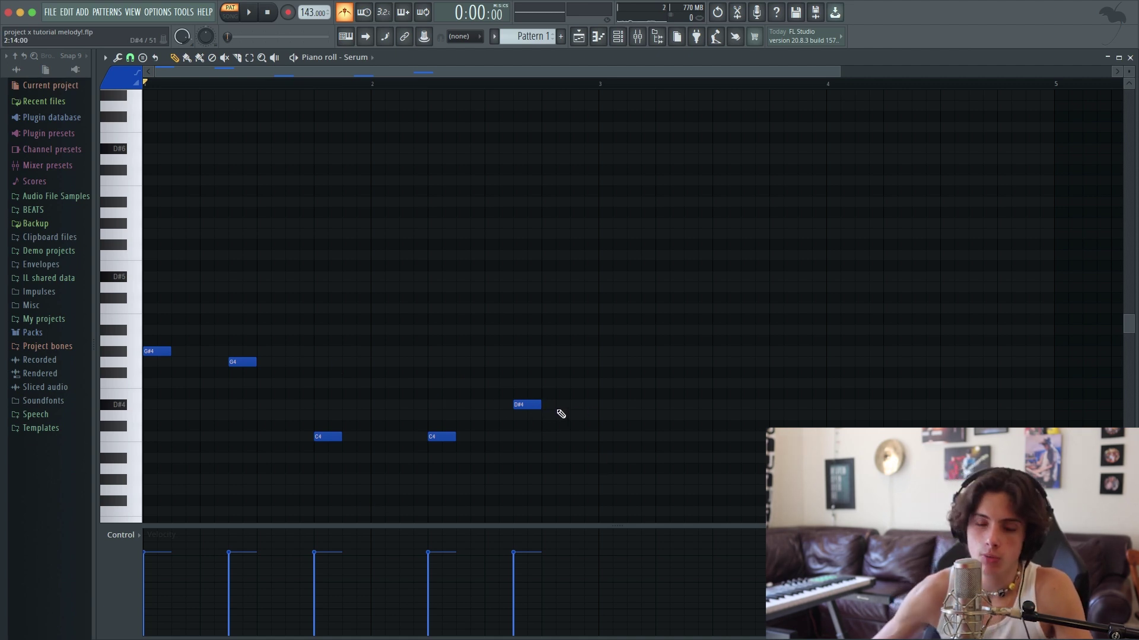
key("ctrl+l")
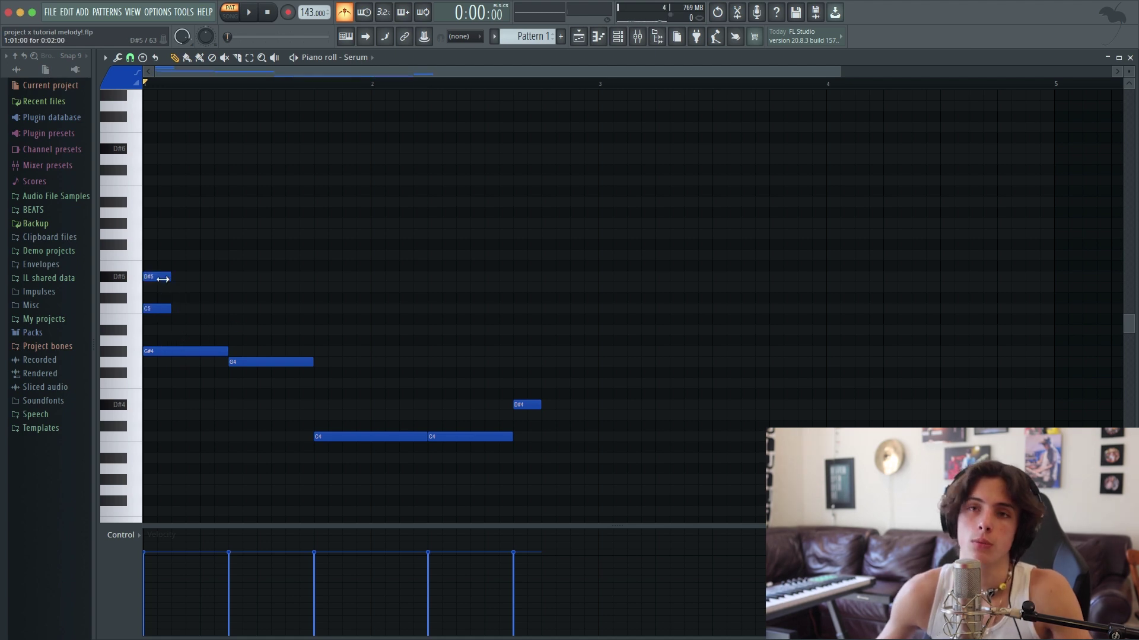
key("super")
left_click_drag(186, 262, 155, 319)
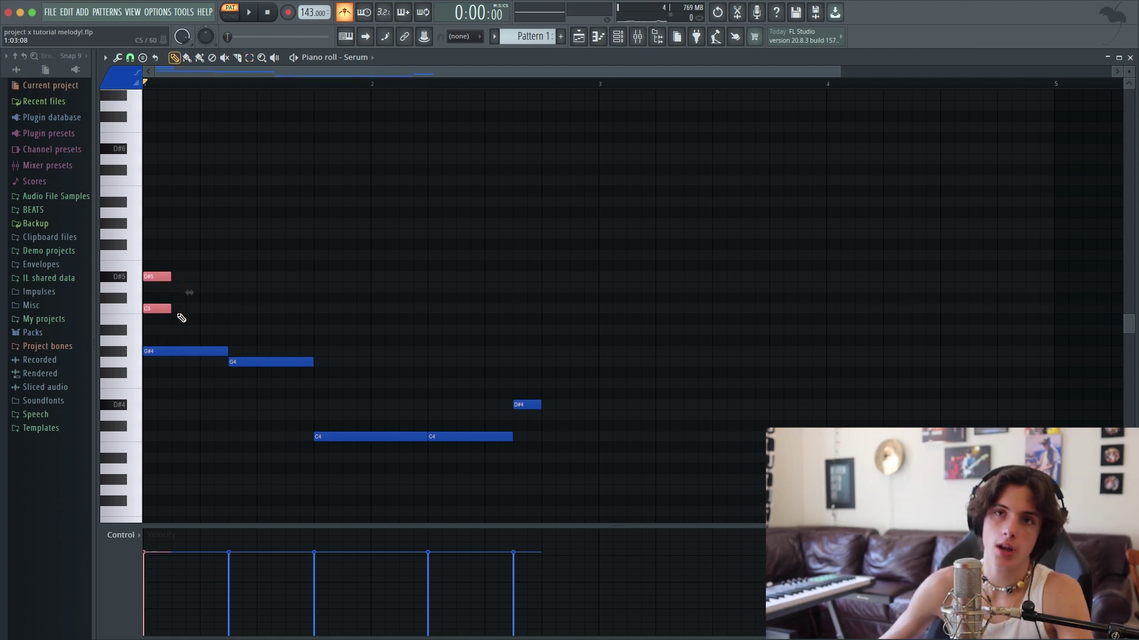
left_click_drag(179, 281, 227, 314)
key("space")
left_click(378, 316, "super")
key("space")
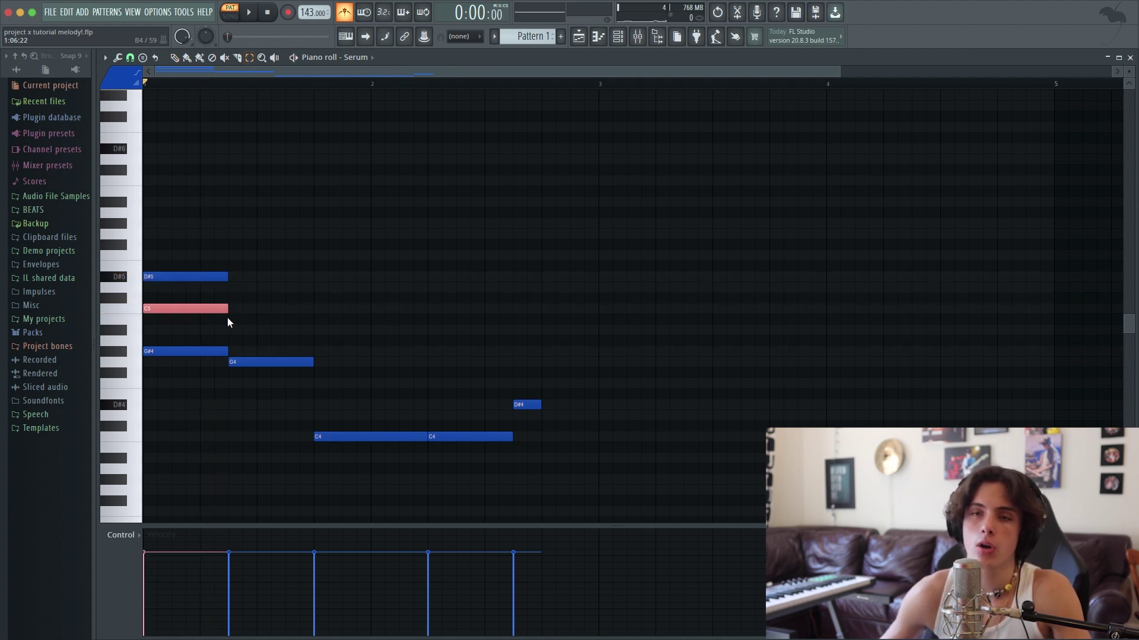
Step: Replace the C5 in the first chord with a G#5 of the same length
key("Delete")
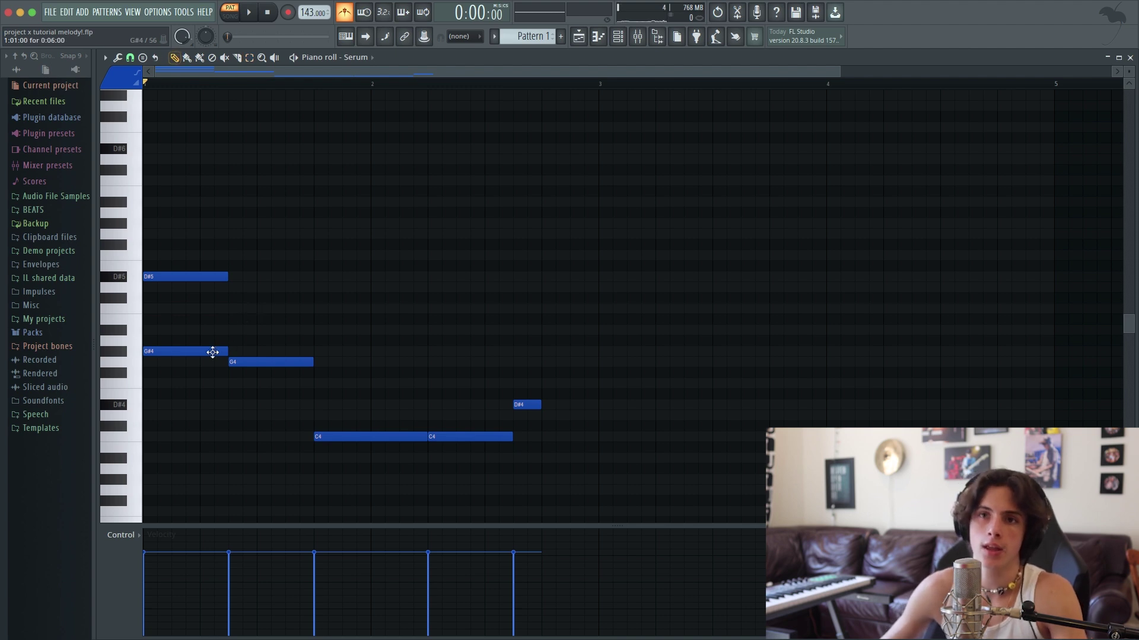
left_click(172, 223)
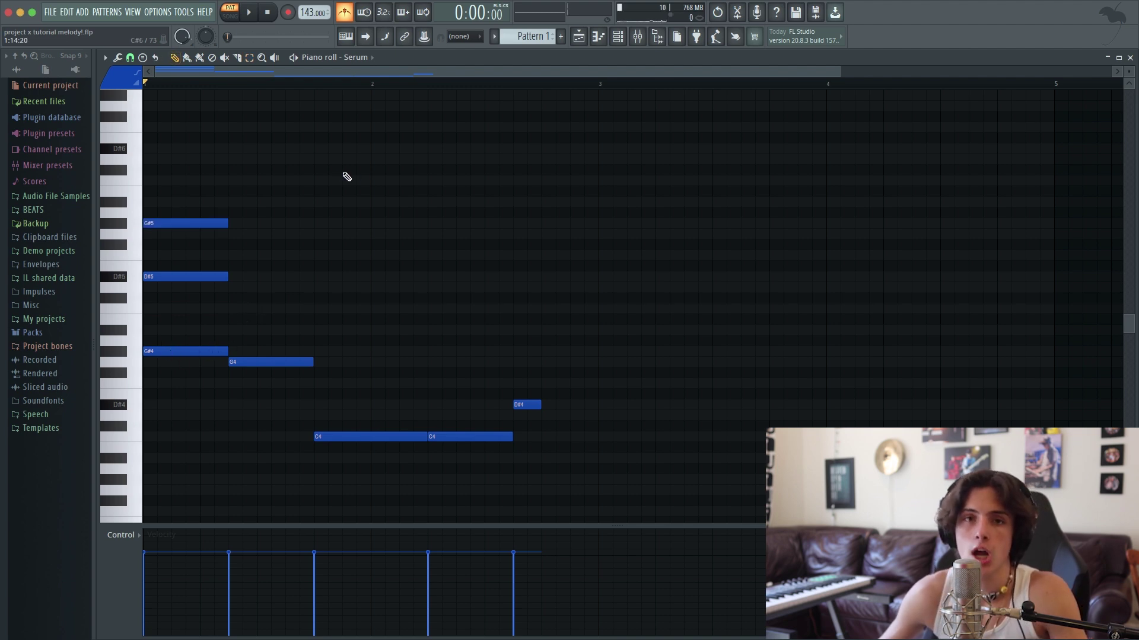
left_click(617, 37)
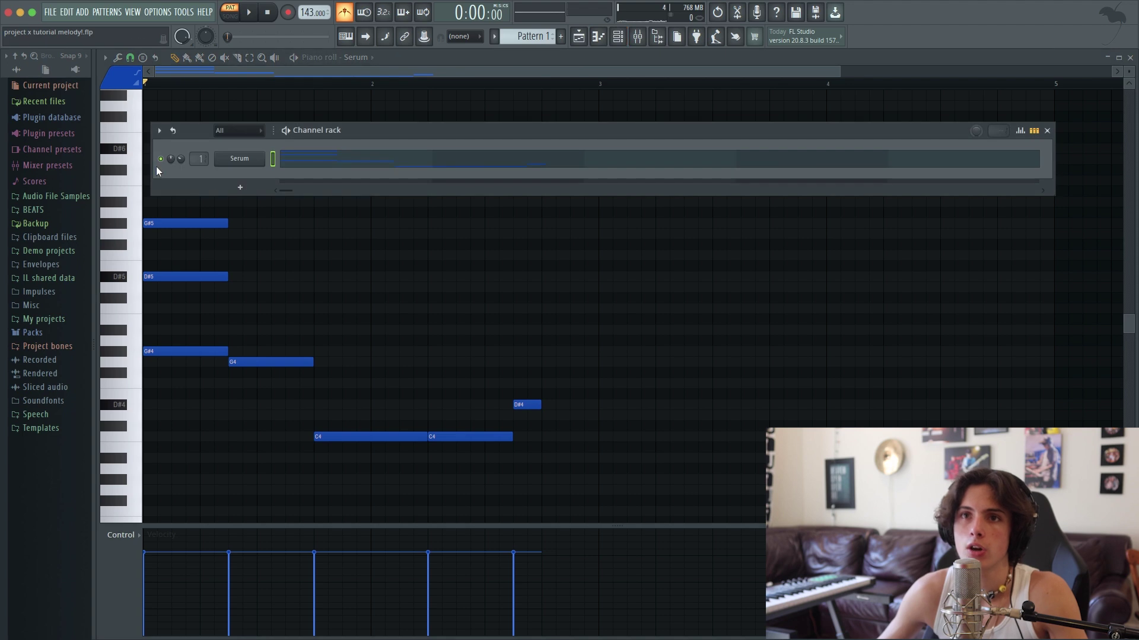
left_click(1047, 131)
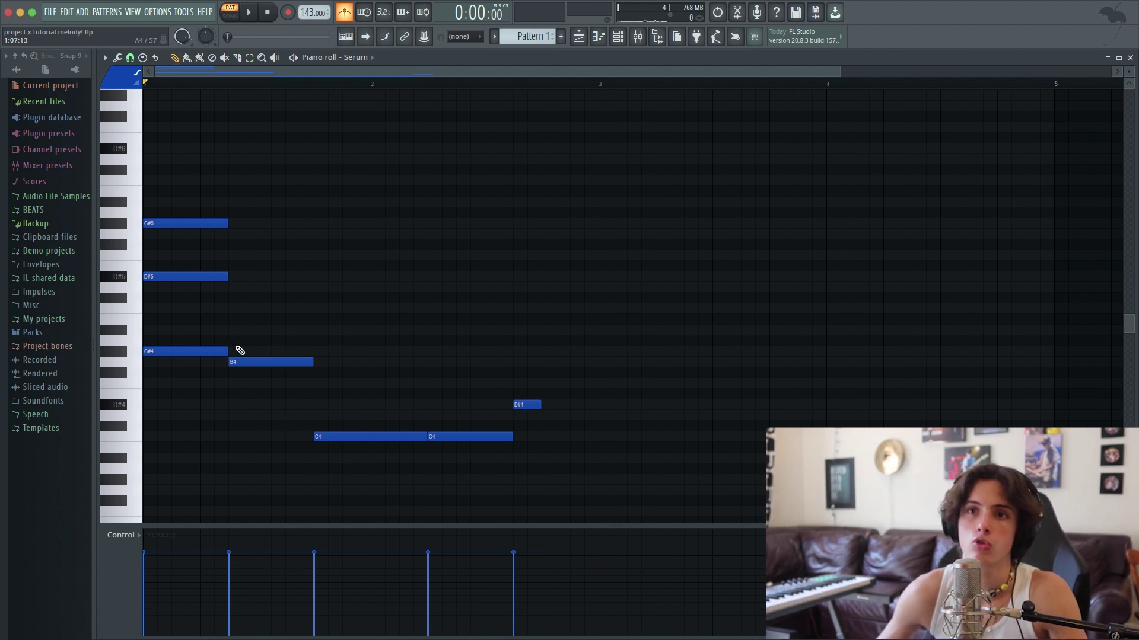
Step: Add D5 and A#4 above the G4 note, and raise the A#4 by one octave
left_click(241, 330)
left_click_drag(315, 315, 290, 335)
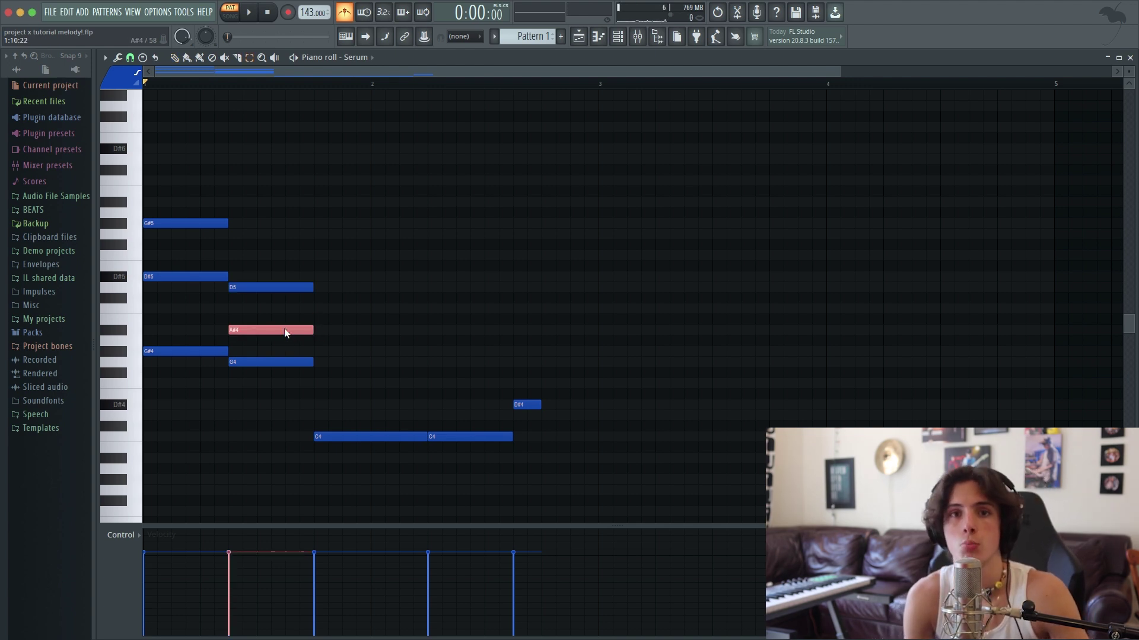
key("ctrl+Up")
left_click(344, 280, "ctrl")
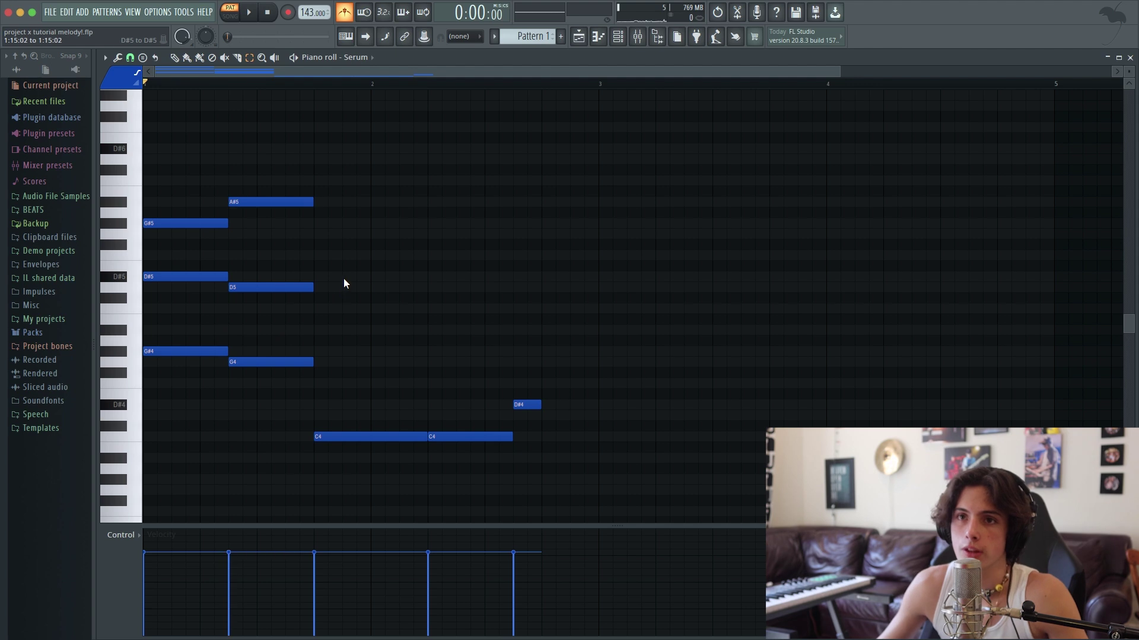
Step: Examine the top notes of the two chords and the second chord's voicing, and play the pattern back
left_click_drag(189, 249, 287, 186)
left_click(375, 191, "ctrl")
left_click(212, 222)
left_click(256, 202)
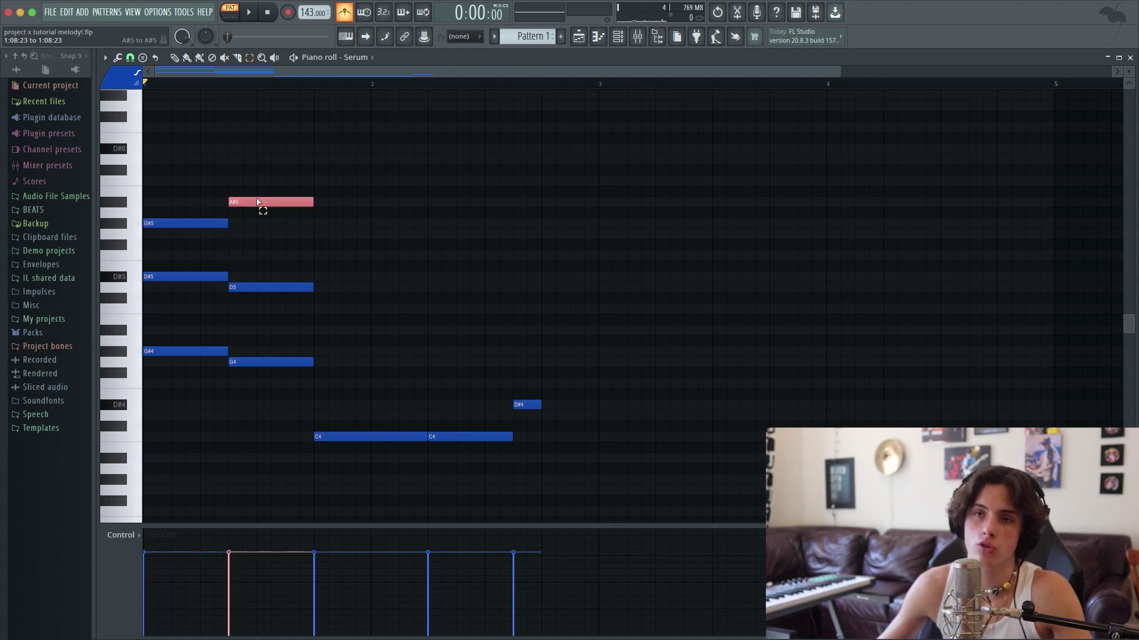
left_click(302, 142)
key("z")
left_click_drag(341, 155, 293, 367)
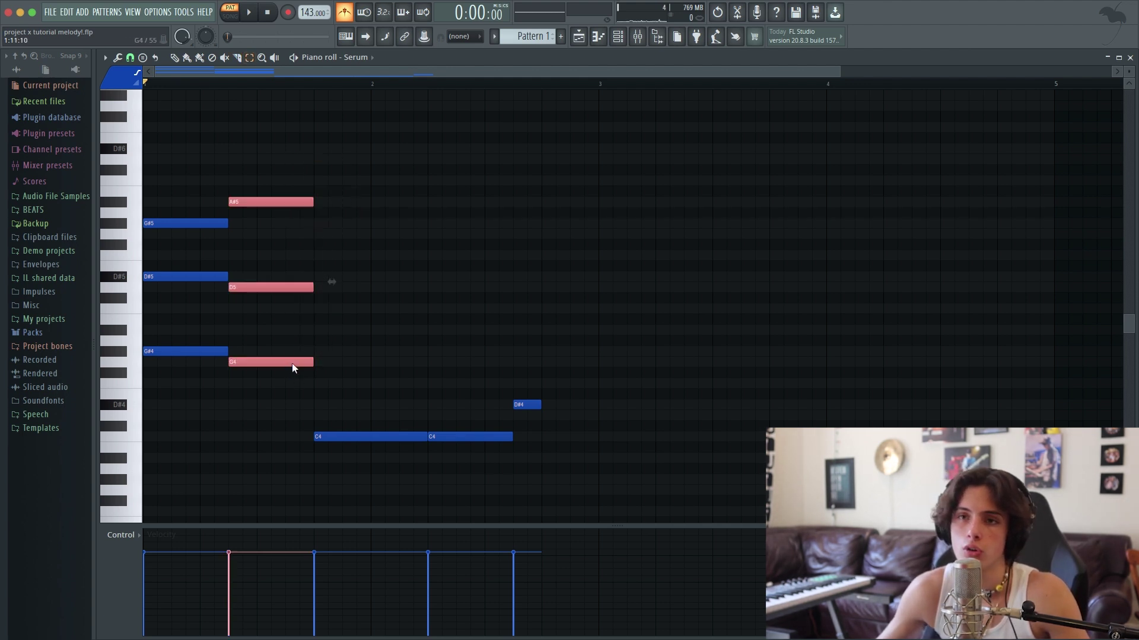
left_click(303, 321)
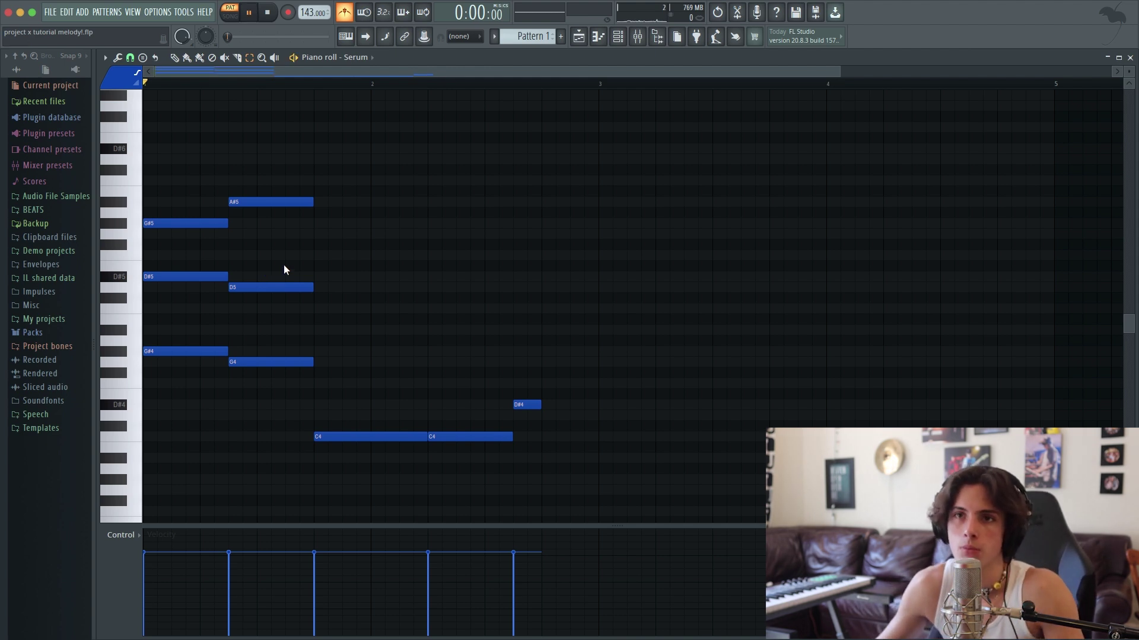
key("space")
key("space")
Step: Move the last three melody notes up one octave, and add D#5 and G5 above the first C5
key("p")
left_click_drag(380, 378, 561, 507)
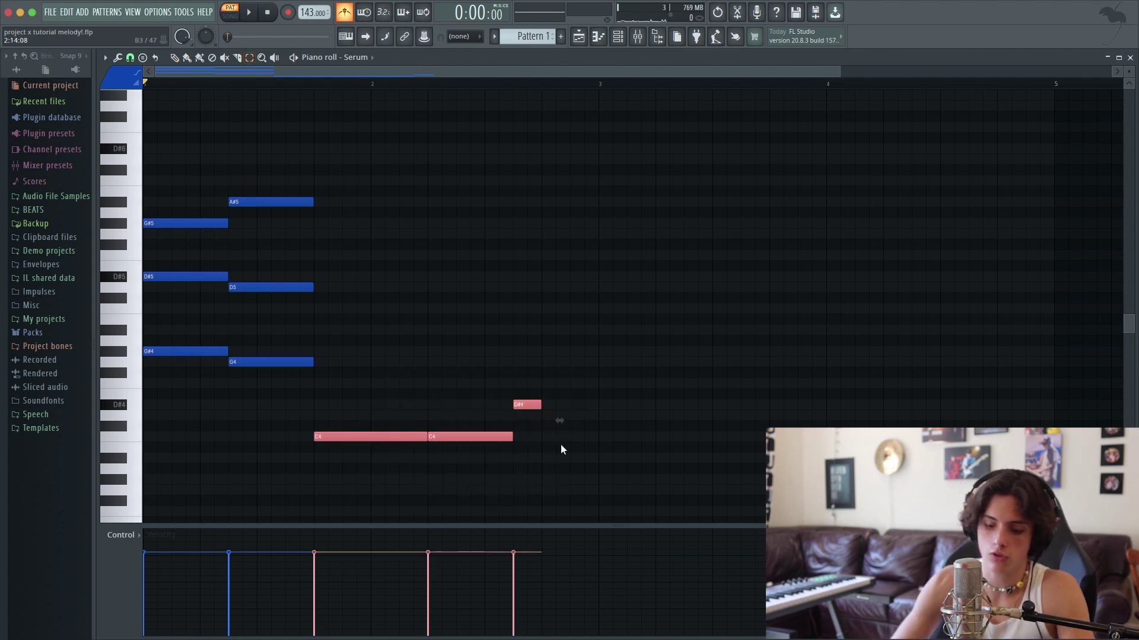
key("ctrl+Up")
key("ctrl+d")
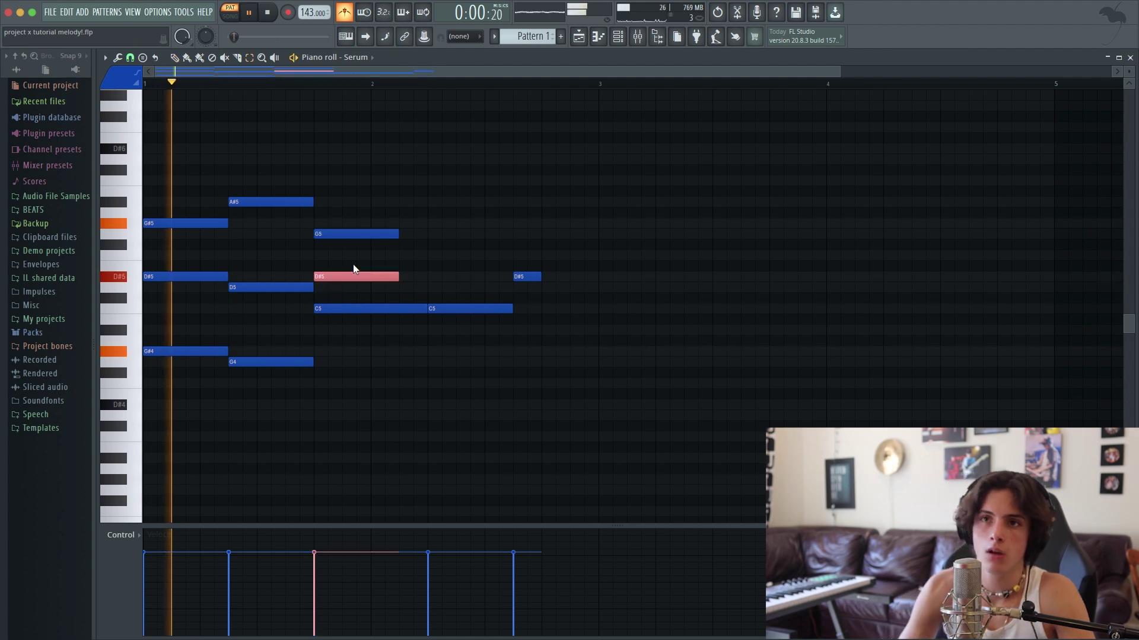
Step: Add a C4 below the third chord's C5 and lower the whole pattern by one octave
key("ctrl+Up")
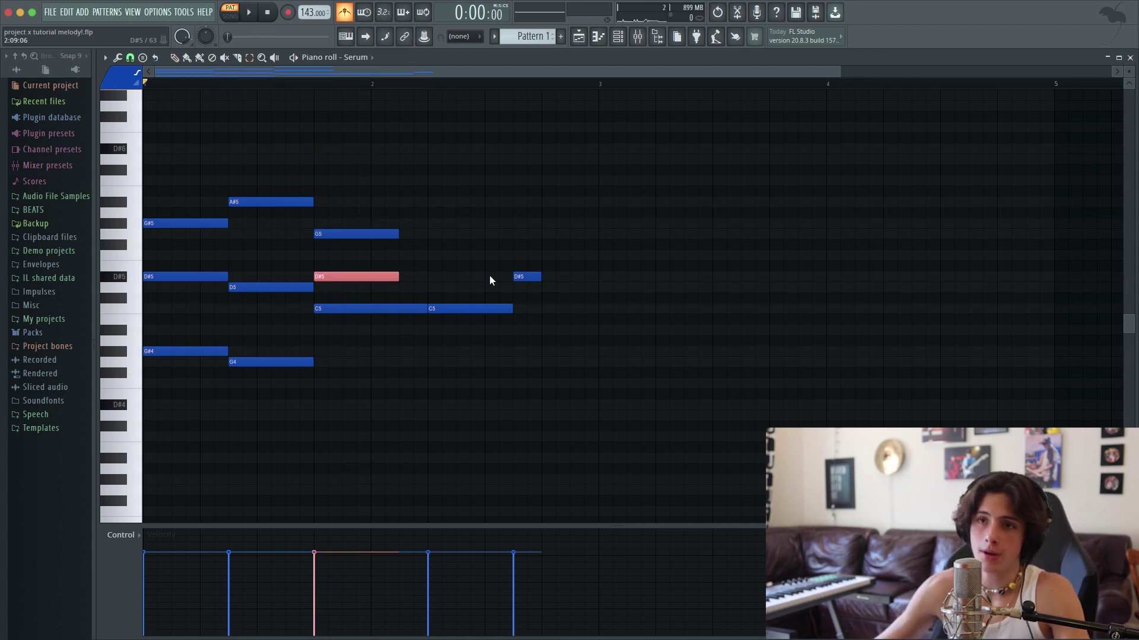
key("ctrl+d")
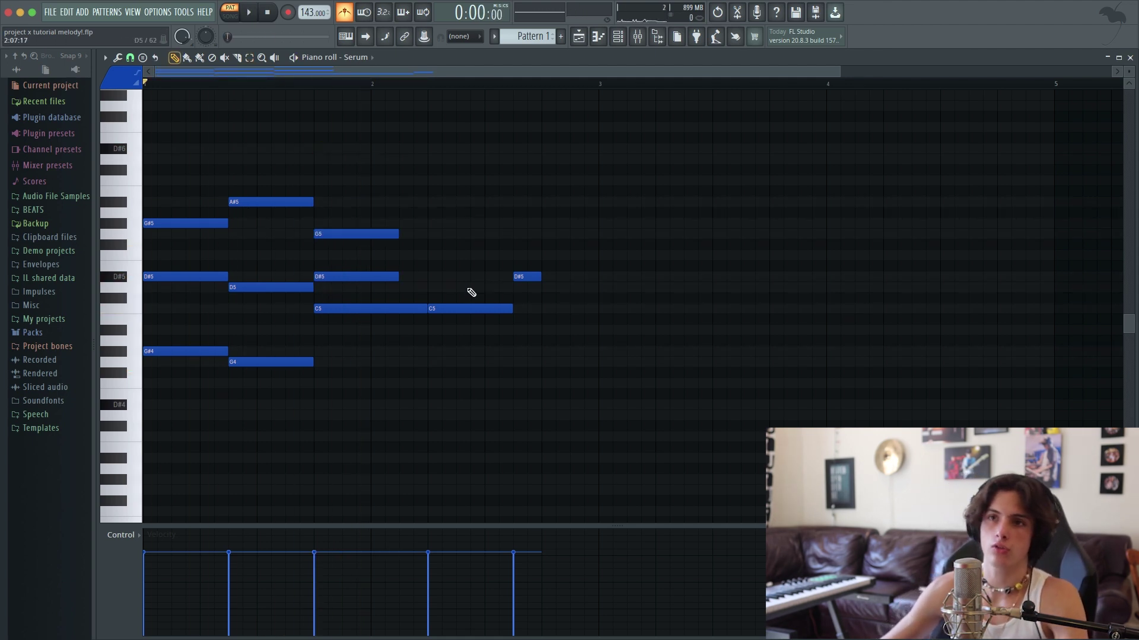
left_click_drag(352, 311, 338, 437)
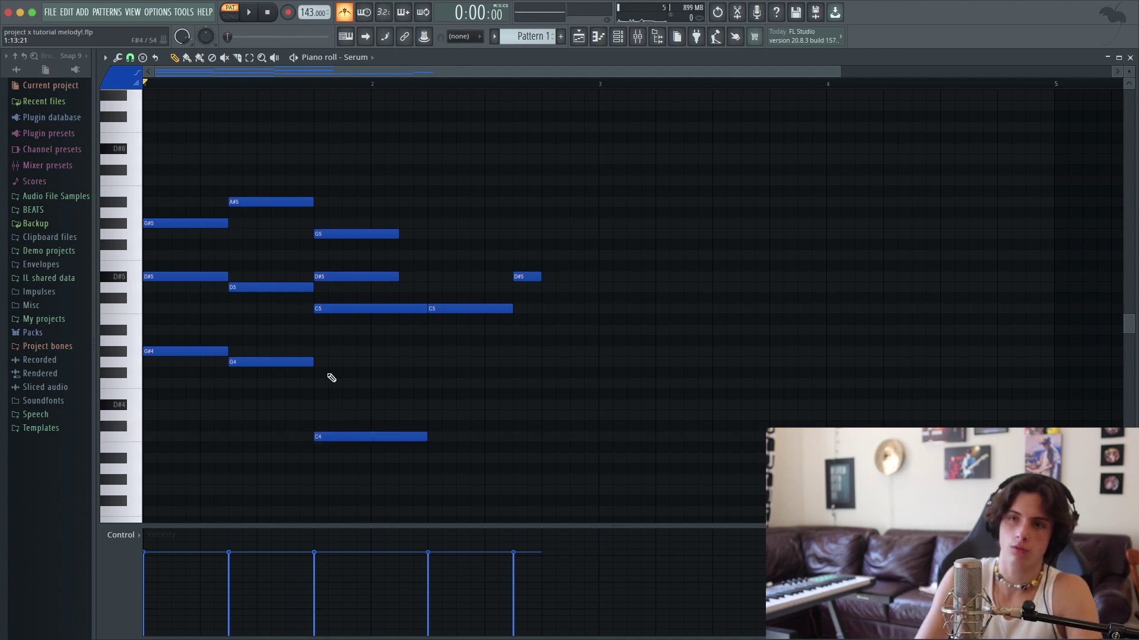
key("ctrl+Down")
key("space")
scroll(363, 334, "down", 3)
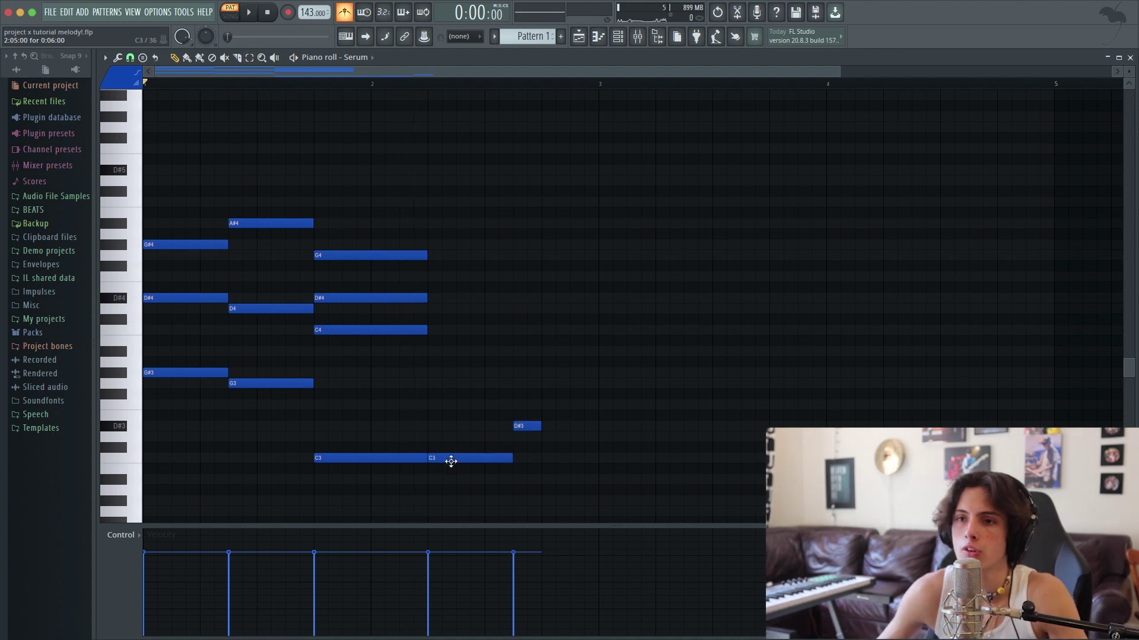
Step: Turn the ending into three short notes C3, D#3 and C3, trimming the last one to finish at bar 3
left_click_drag(451, 461, 513, 427)
key("space")
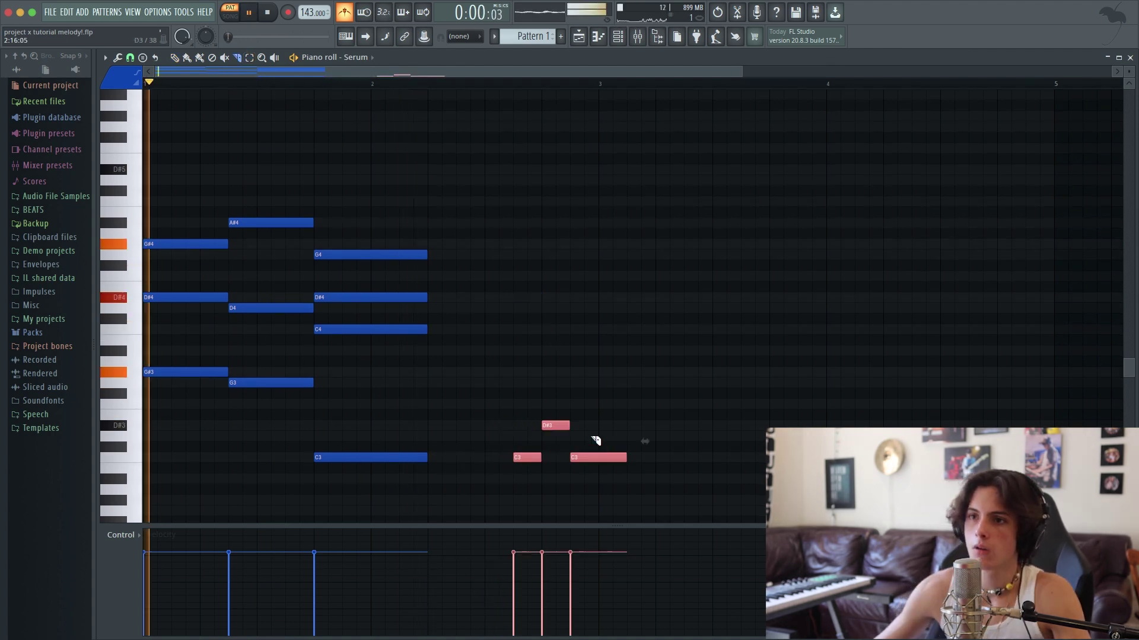
left_click_drag(599, 444, 600, 470)
left_click_drag(627, 442, 621, 473)
key("Delete")
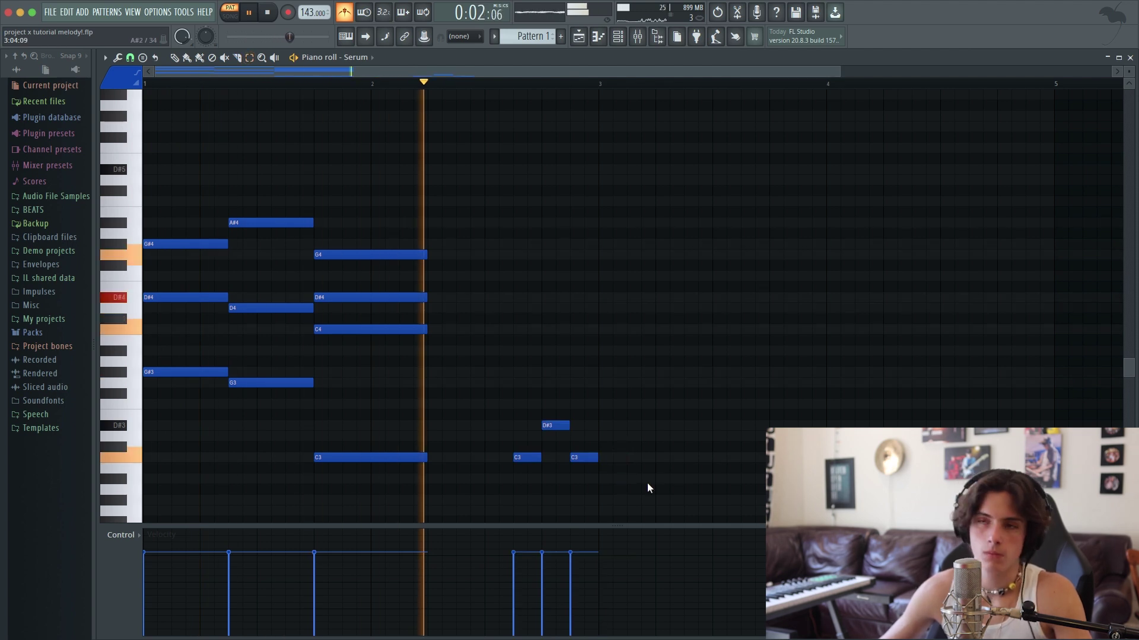
Step: Duplicate the two-bar chord pattern over bars 3 and 4 and play it back
key("ctrl+b")
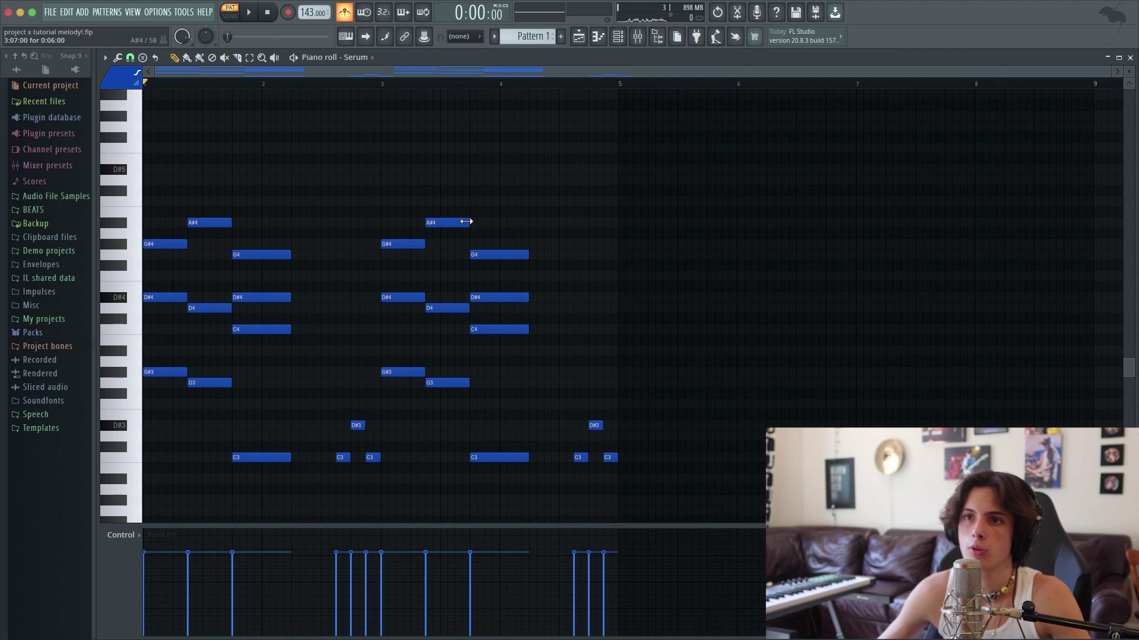
left_click(371, 205)
key("space")
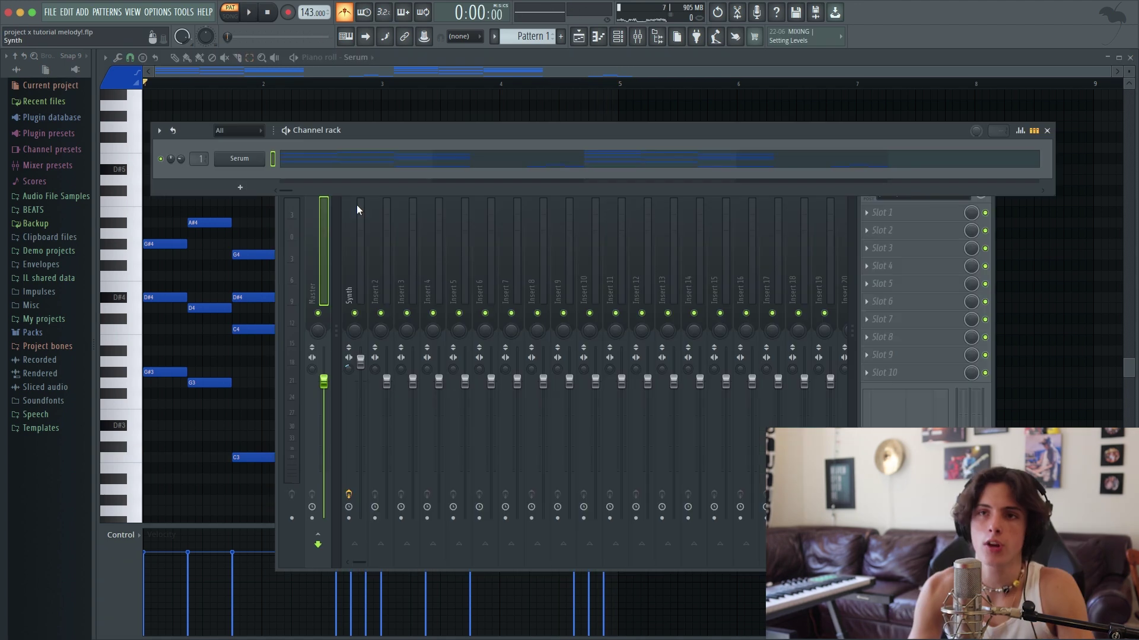
Step: Add the NAMI_Bass Moogskii sample as a new channel and assign it to mixer track 2
key("super+space")
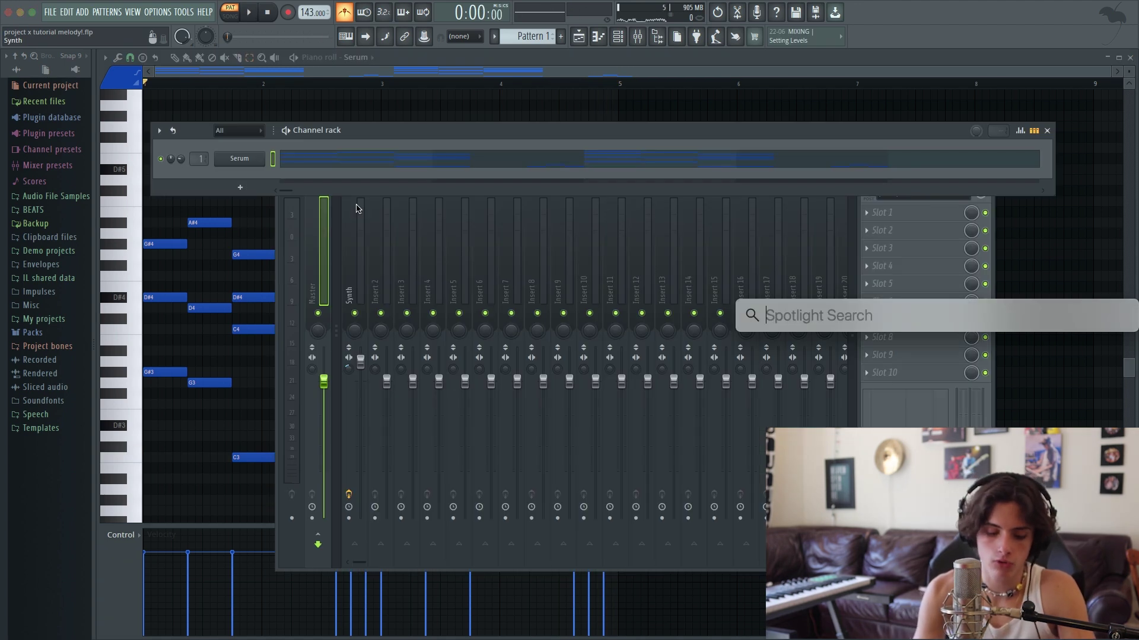
type("moogski.flp")
key("Escape")
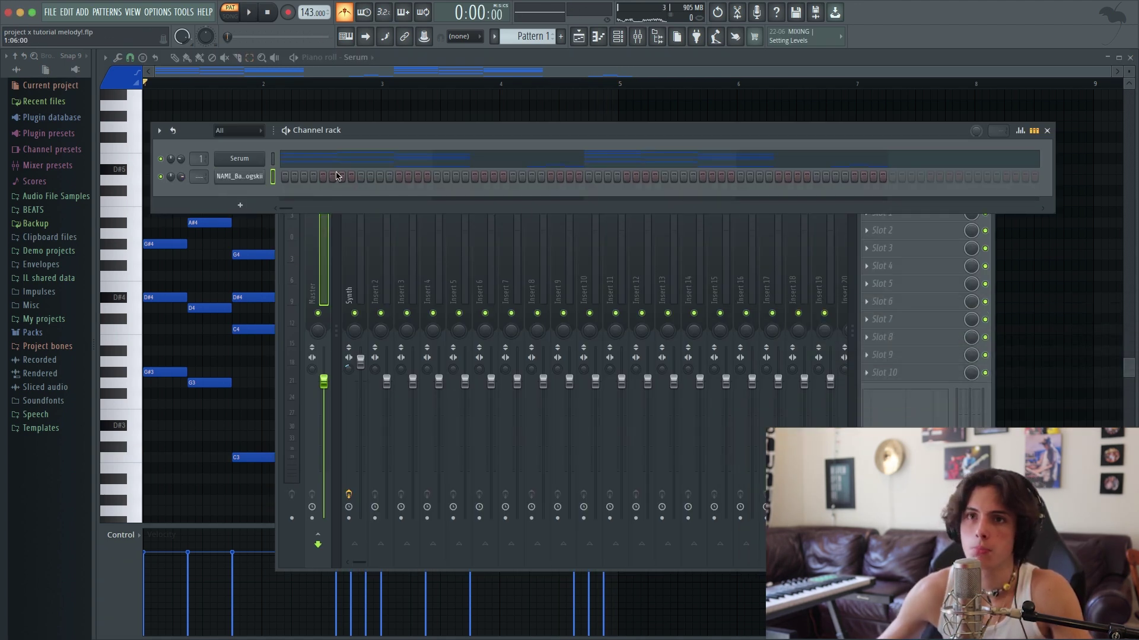
left_click_drag(199, 177, 198, 162)
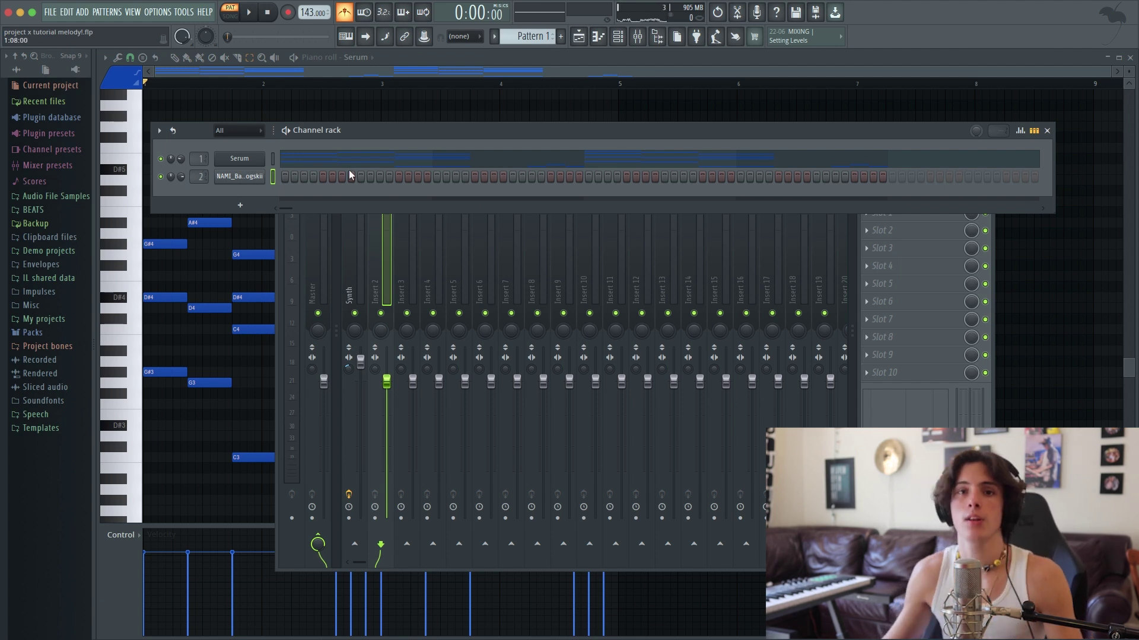
Step: Set the Moogskii bass sample to cut itself in group 2 and adjust its envelope
left_click(243, 177)
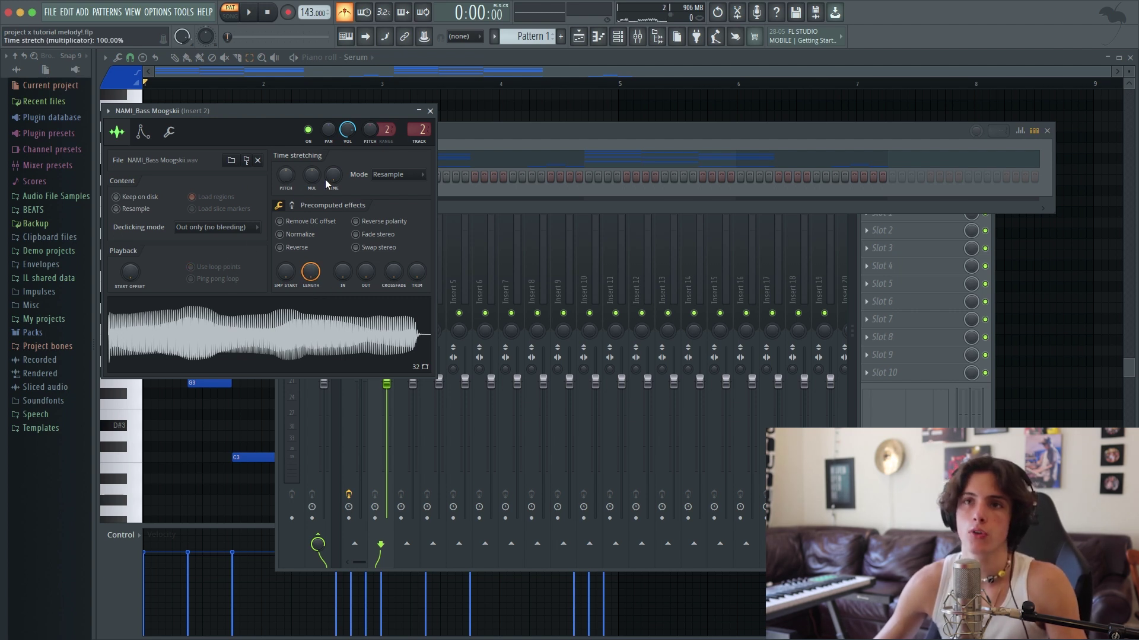
left_click(169, 131)
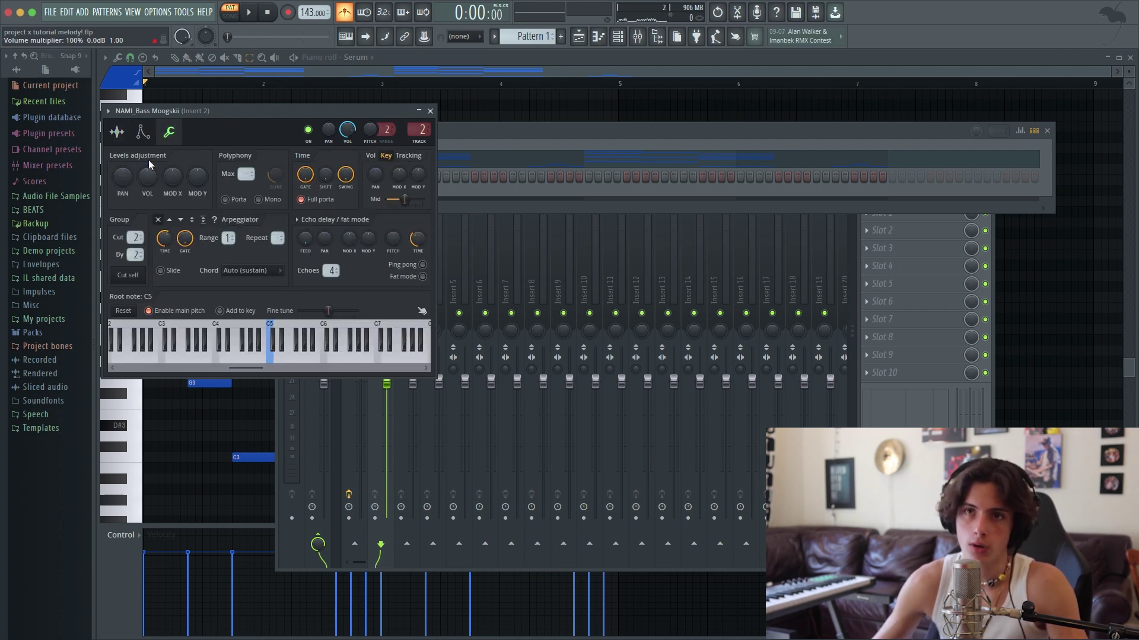
left_click(143, 132)
left_click_drag(156, 254, 155, 255)
left_click_drag(156, 256, 155, 267)
Step: Write the bass line as G#5, G5 and C5 with short C5, D#5, C5 ending notes, repeated over bars 3 and 4
key("space")
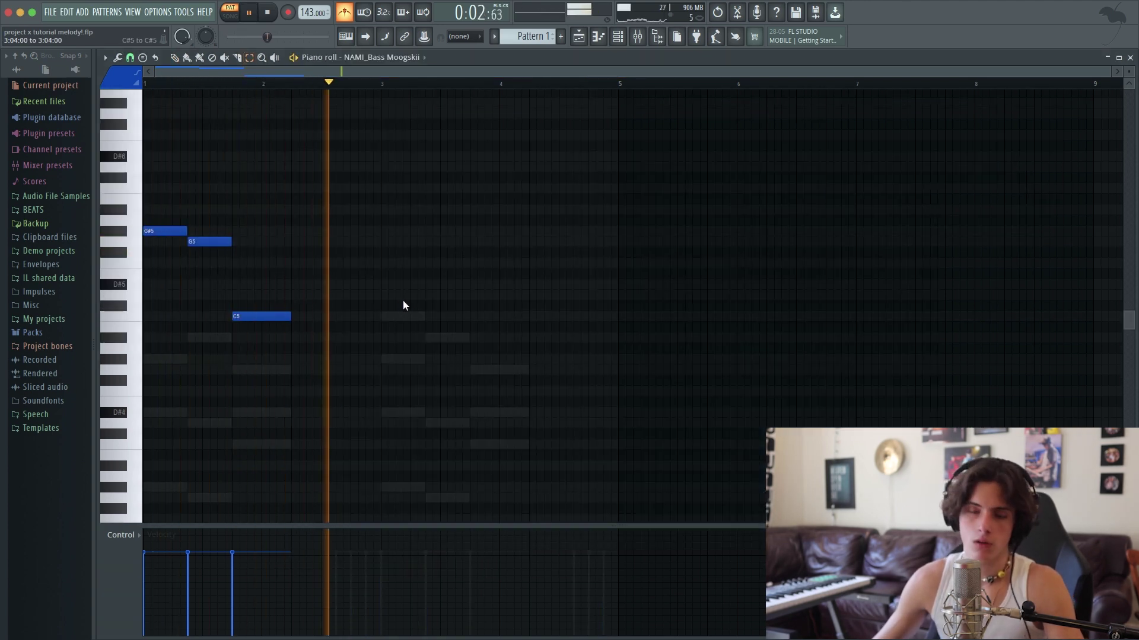
key("space")
scroll(353, 386, "down", 5)
left_click(339, 464)
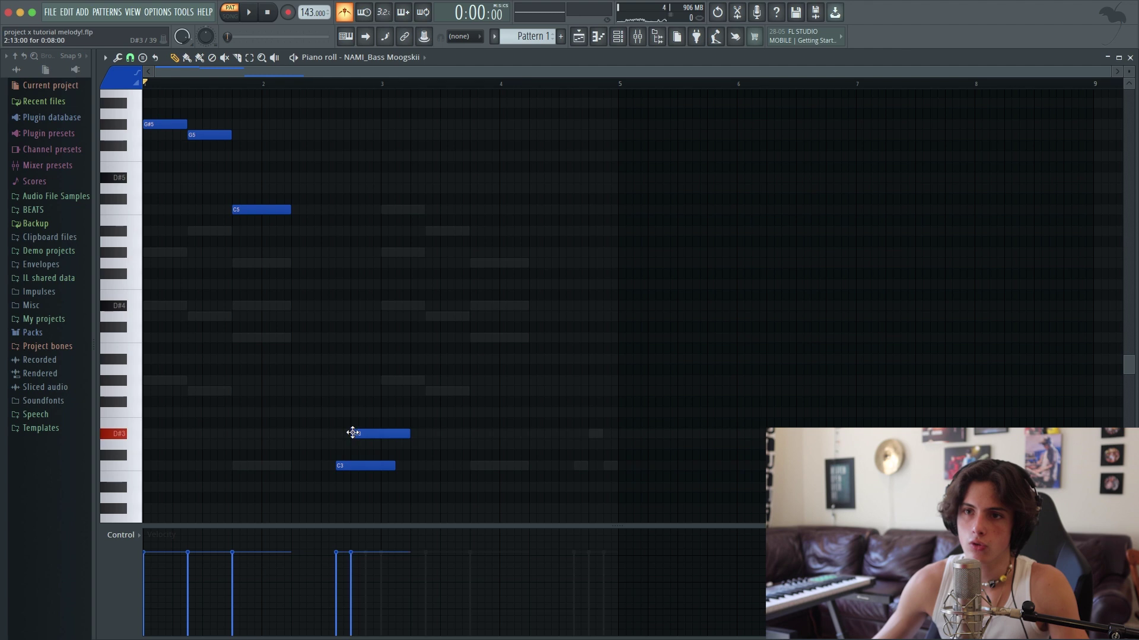
left_click(354, 435)
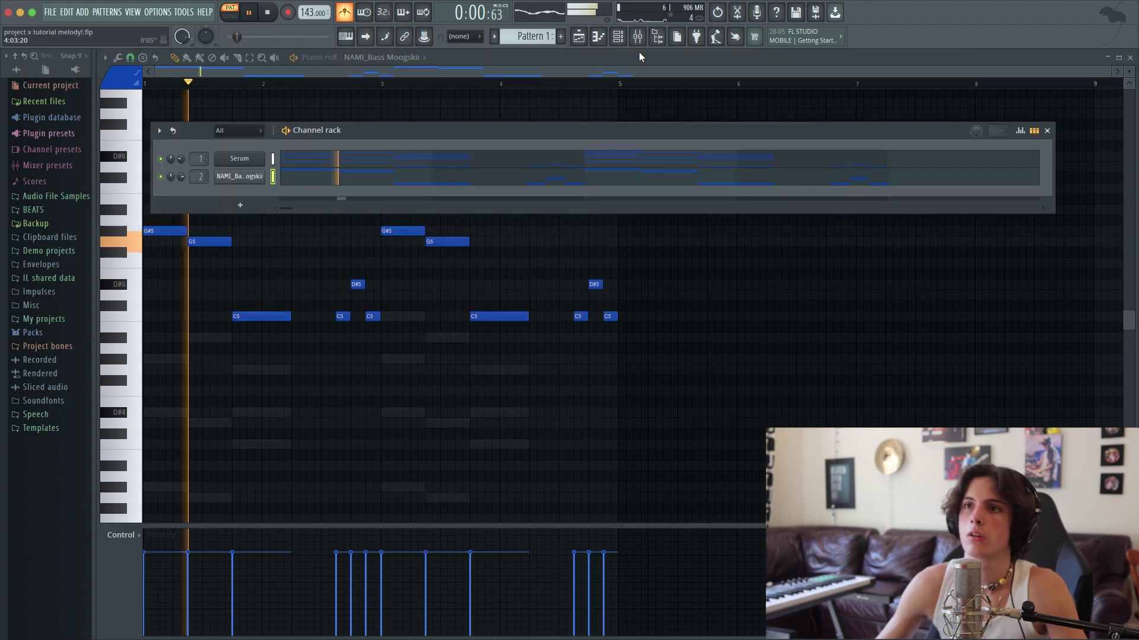
Step: Adjust the stereo separation of mixer insert 2 and rename the track Bass
left_click(638, 37)
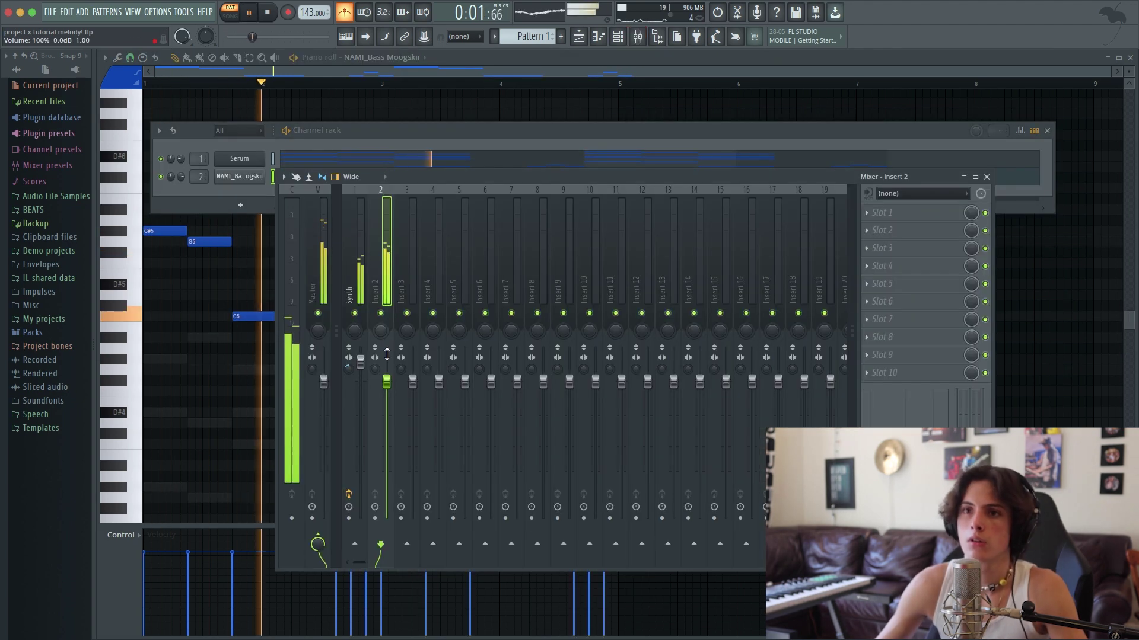
left_click_drag(376, 369, 380, 332)
right_click(392, 188)
left_click(429, 202)
type("B")
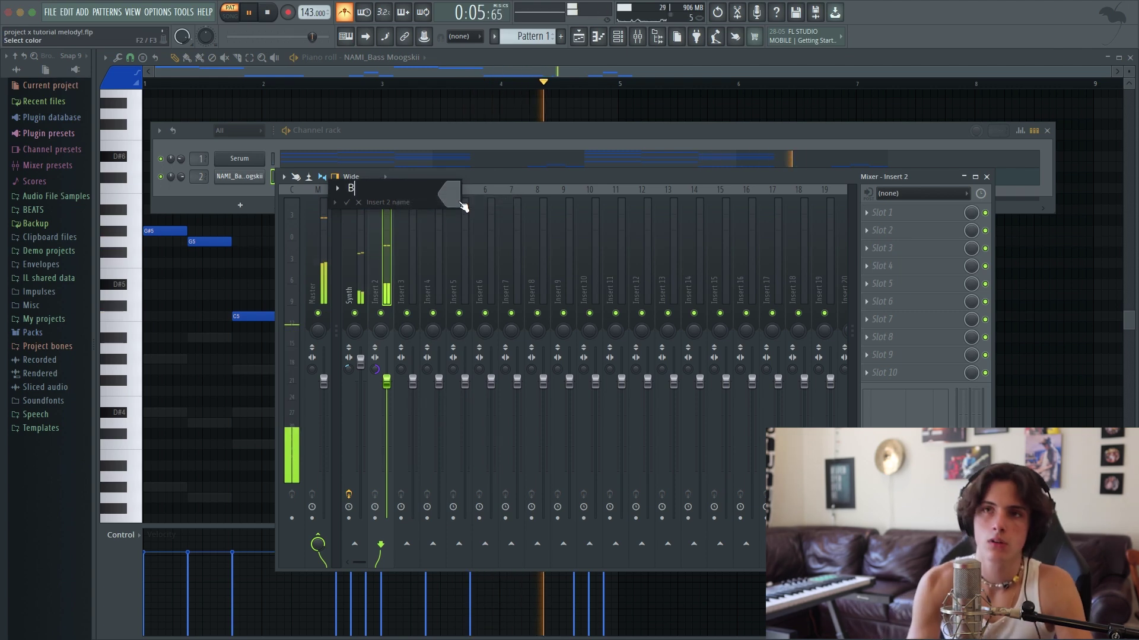
type("ass")
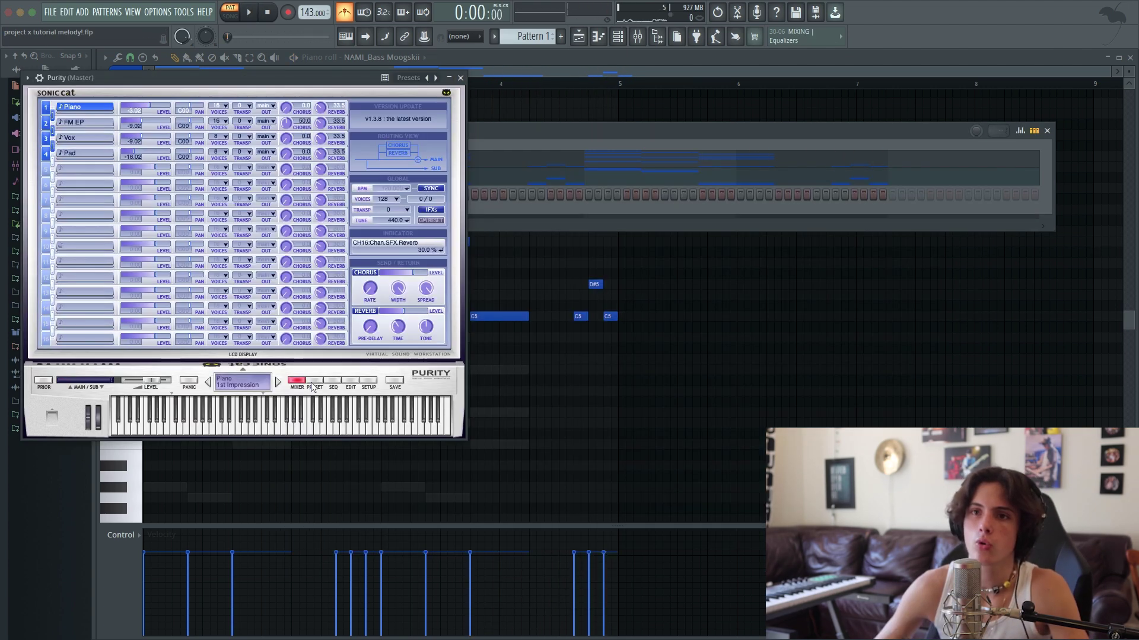
Step: Load the Simple Sine preset from Purity's Lead Synth category
left_click(315, 383)
left_click(418, 232)
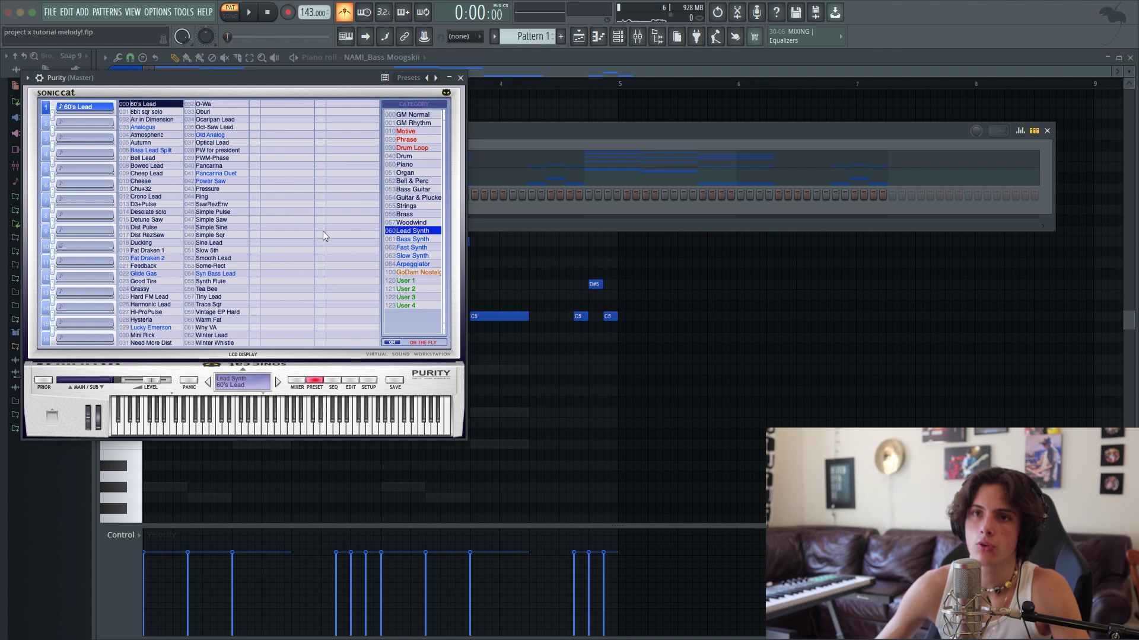
left_click(228, 228)
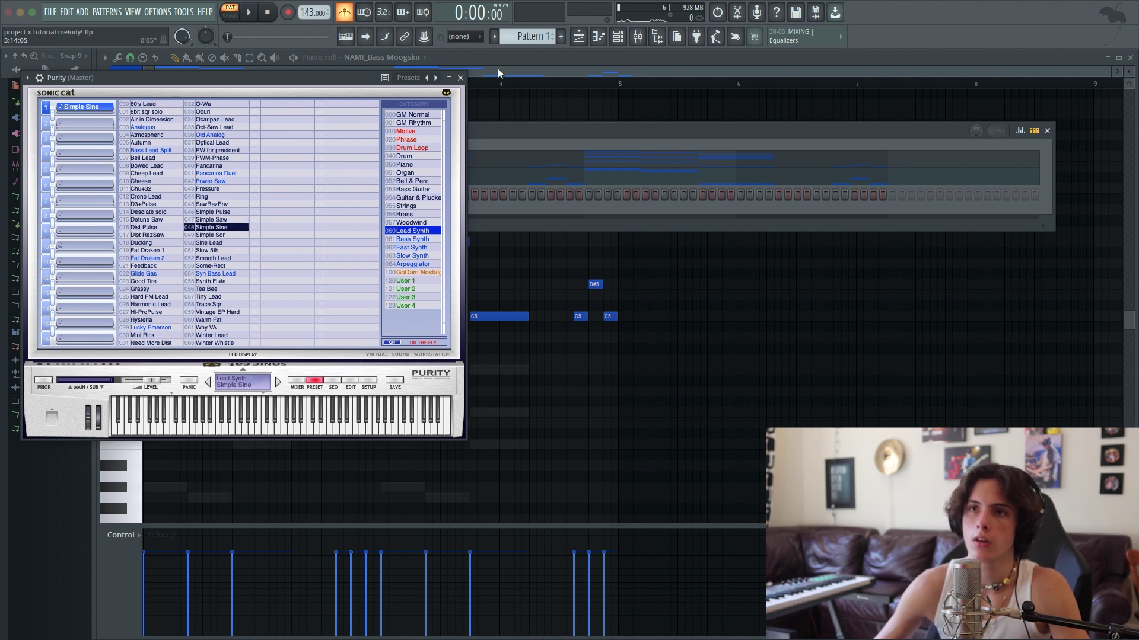
left_click(462, 77)
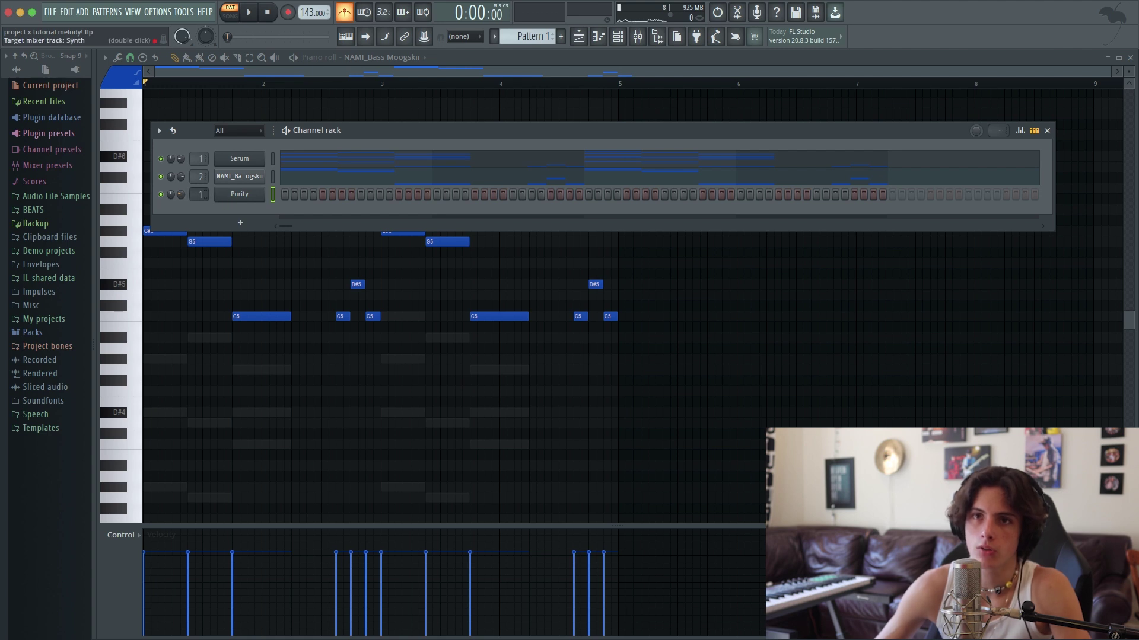
Step: Write a Purity lead phrase around bar 2 with D#6, three repeated G6 notes and F6, and play it back
right_click(239, 194)
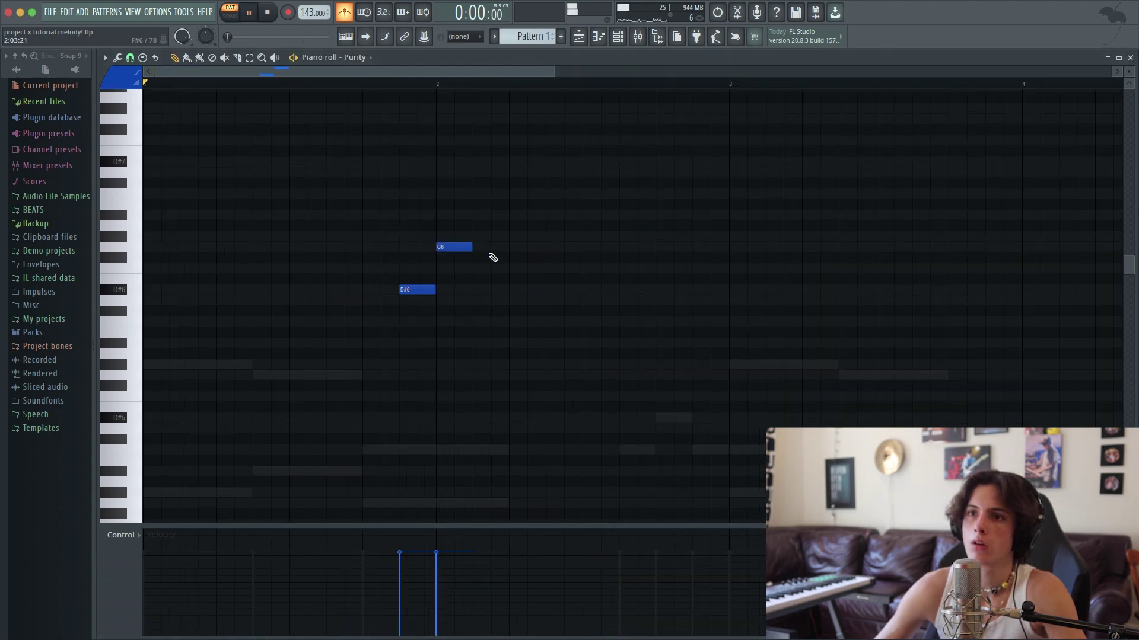
key("space")
left_click(478, 249)
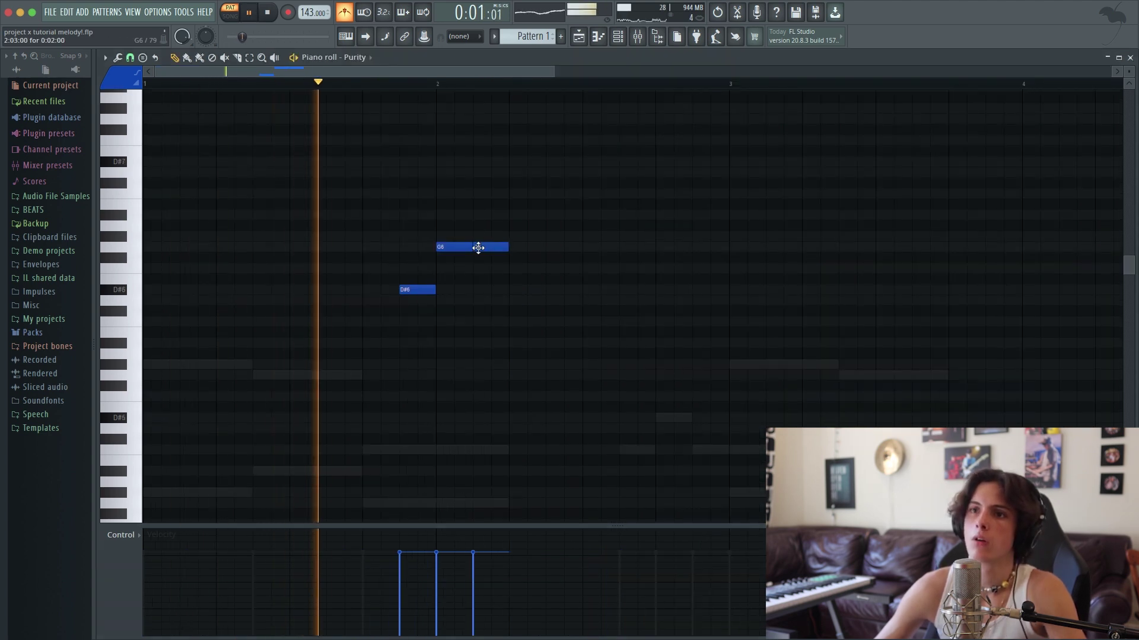
left_click(518, 248)
left_click(554, 268)
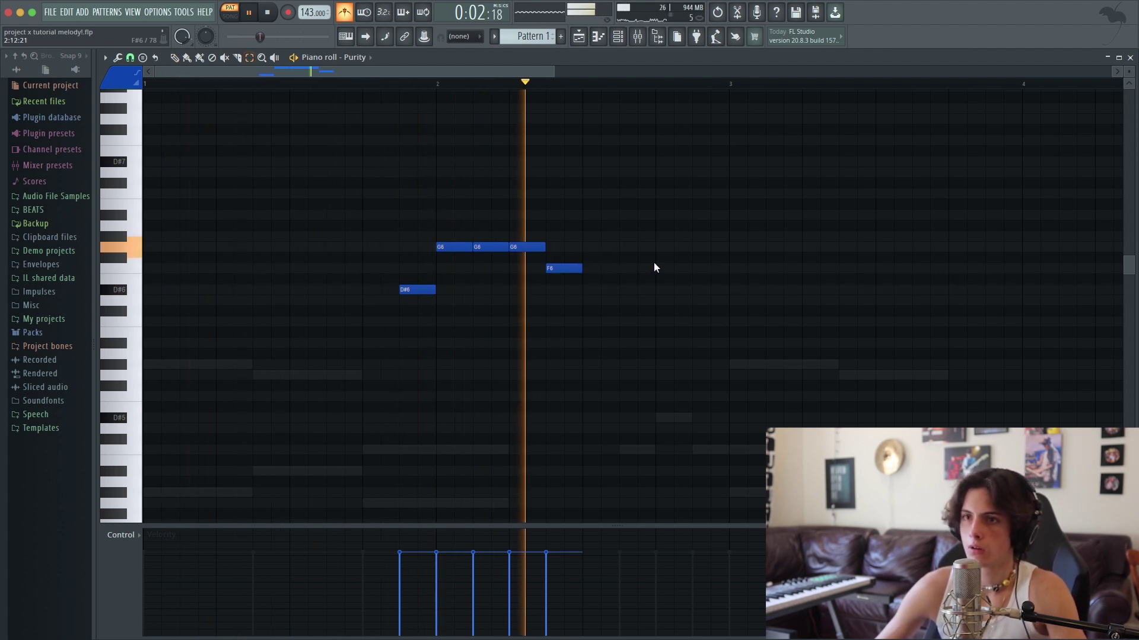
key("space")
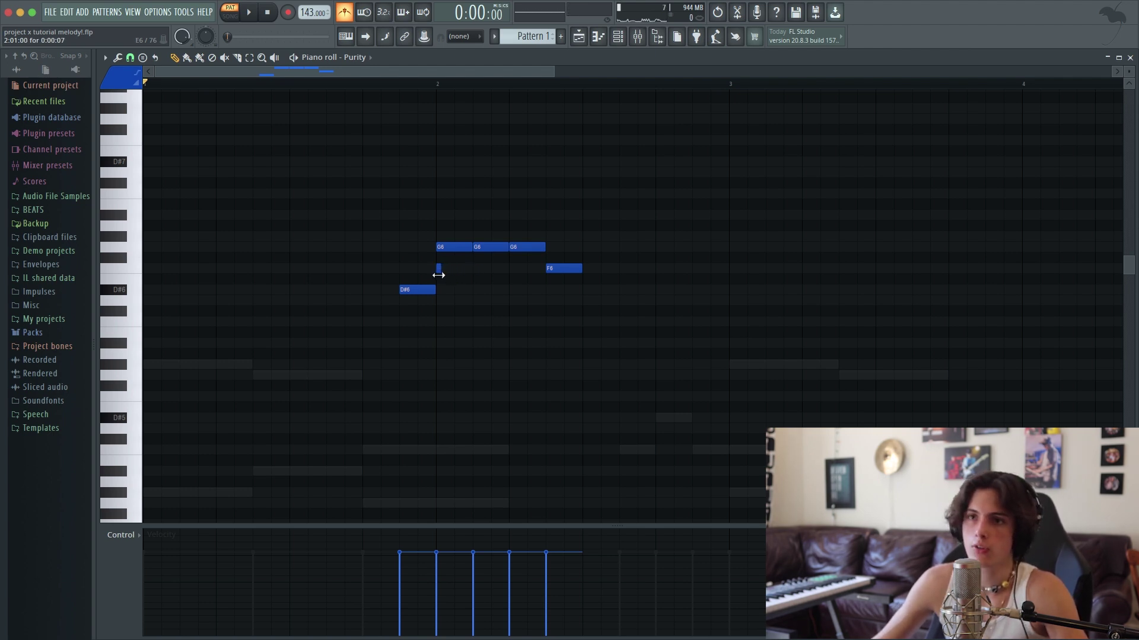
Step: Add short F6 grace notes under the three G6 notes and start each G6 slightly later
left_click(445, 251)
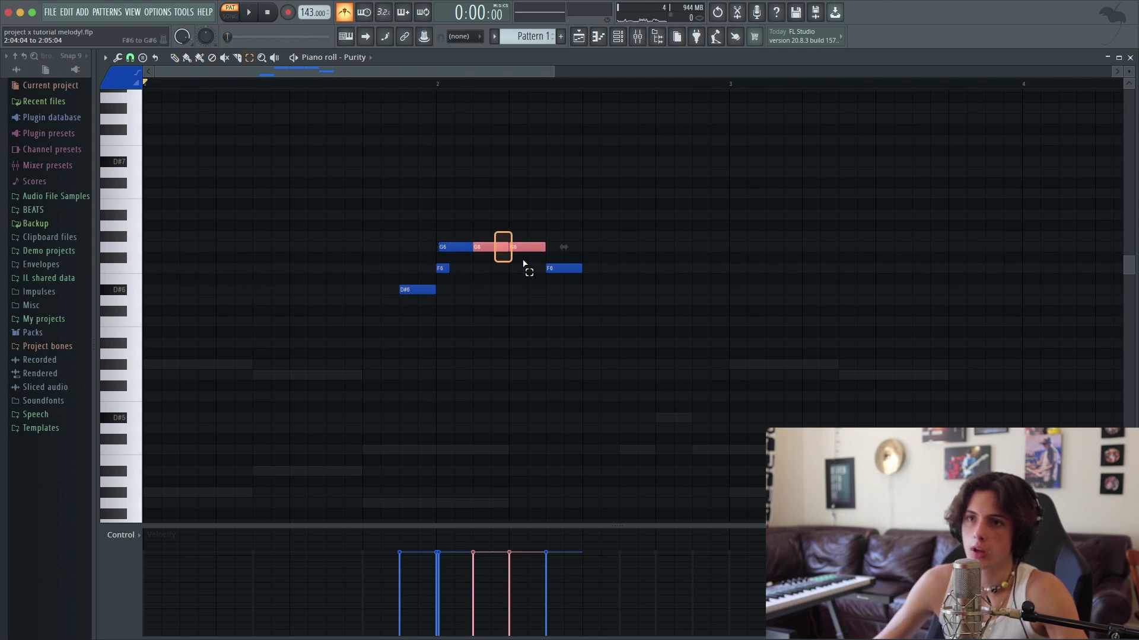
key("space")
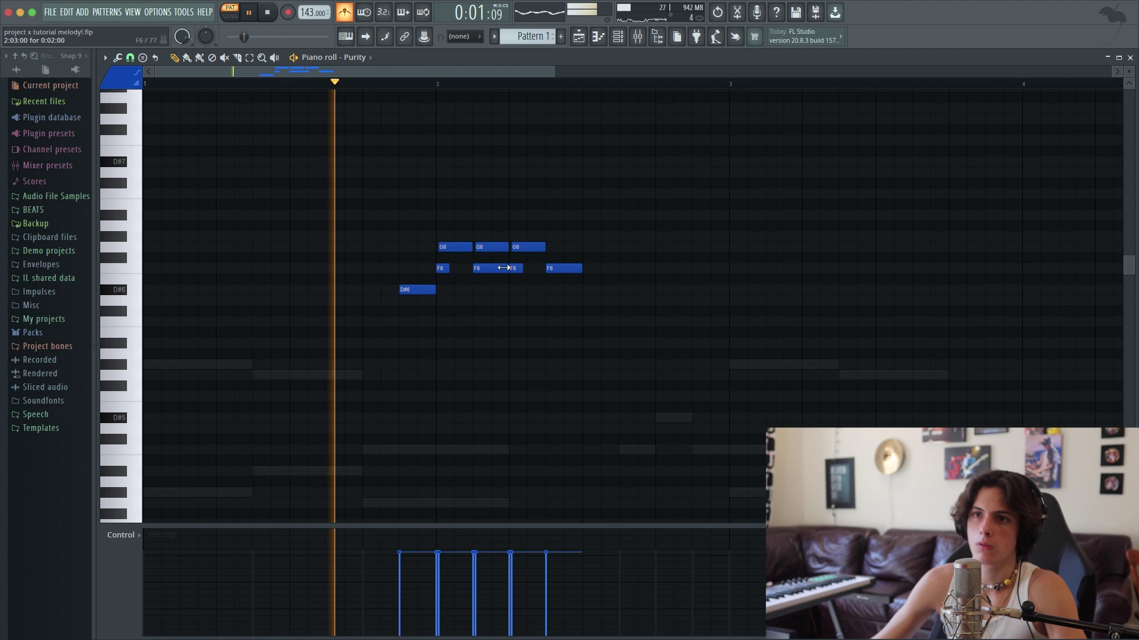
left_click_drag(503, 270, 478, 272)
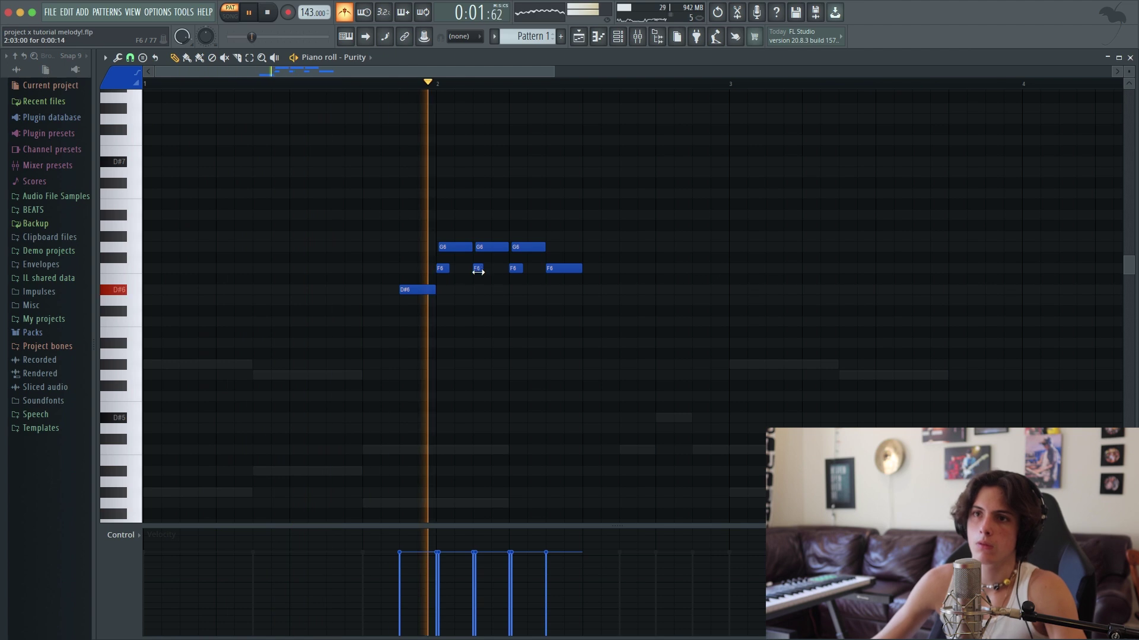
key("space")
Step: Repeat the lead phrase through bar 8, varying every second pass with G6, F6 and D#6 and raising bars 5 to 8 by one octave
scroll(714, 87, "down", 1)
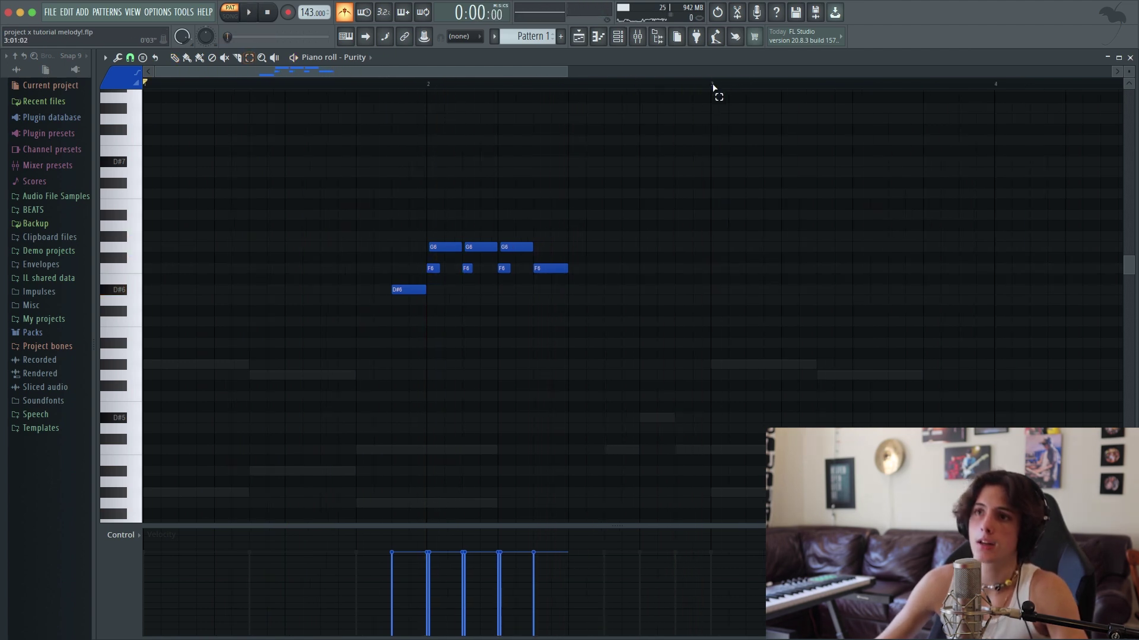
left_click_drag(626, 89, 261, 80)
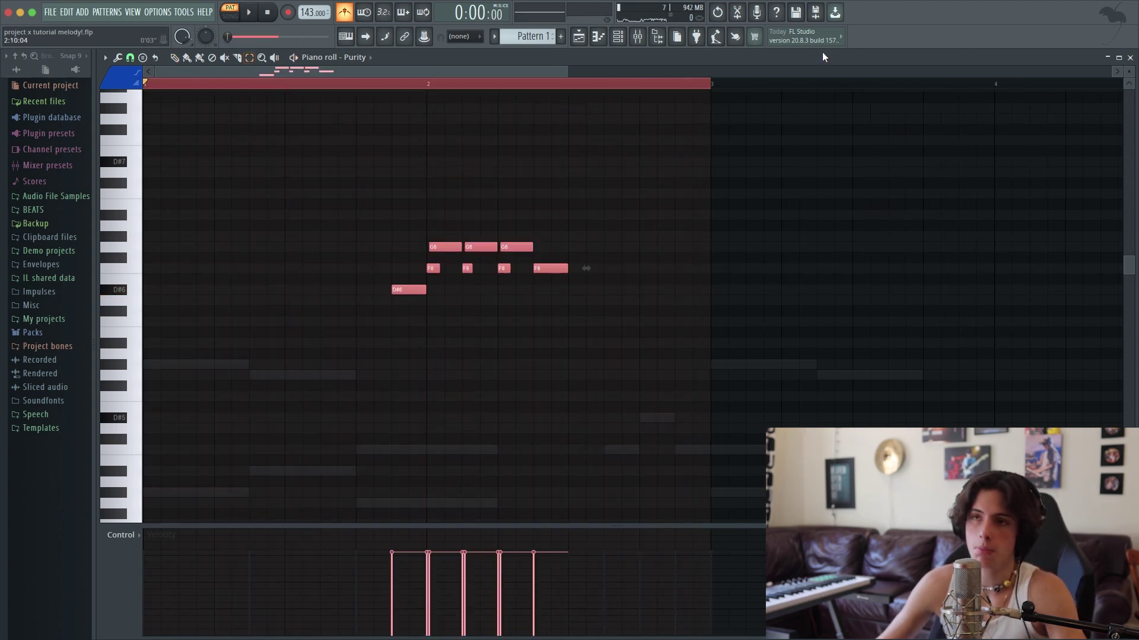
key("ctrl+b")
left_click(771, 89)
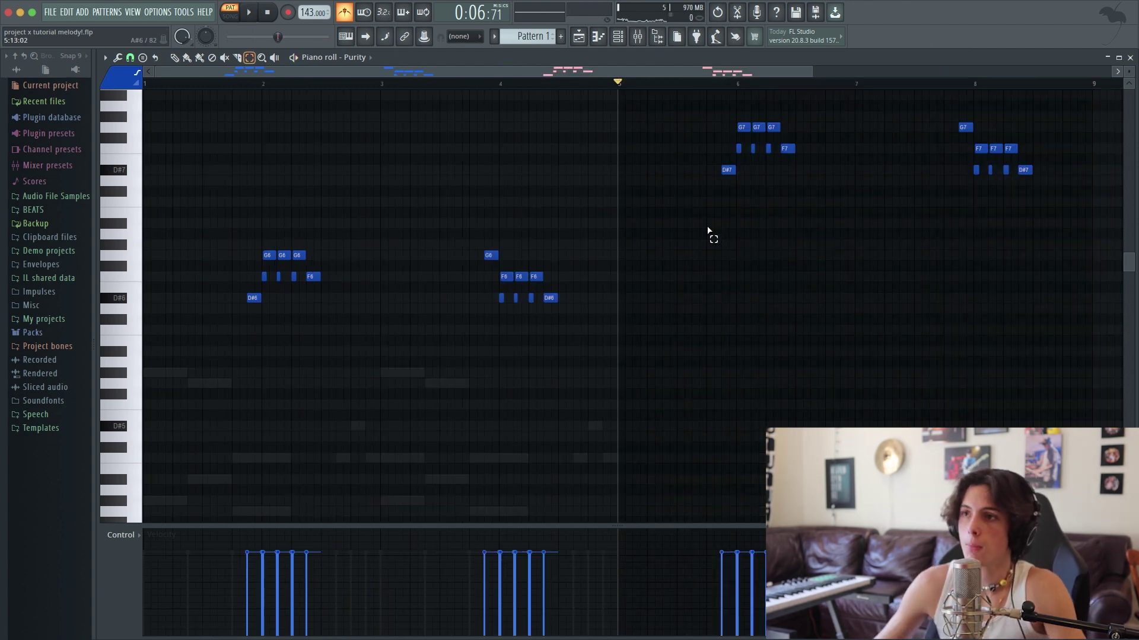
left_click_drag(707, 232, 1117, 37)
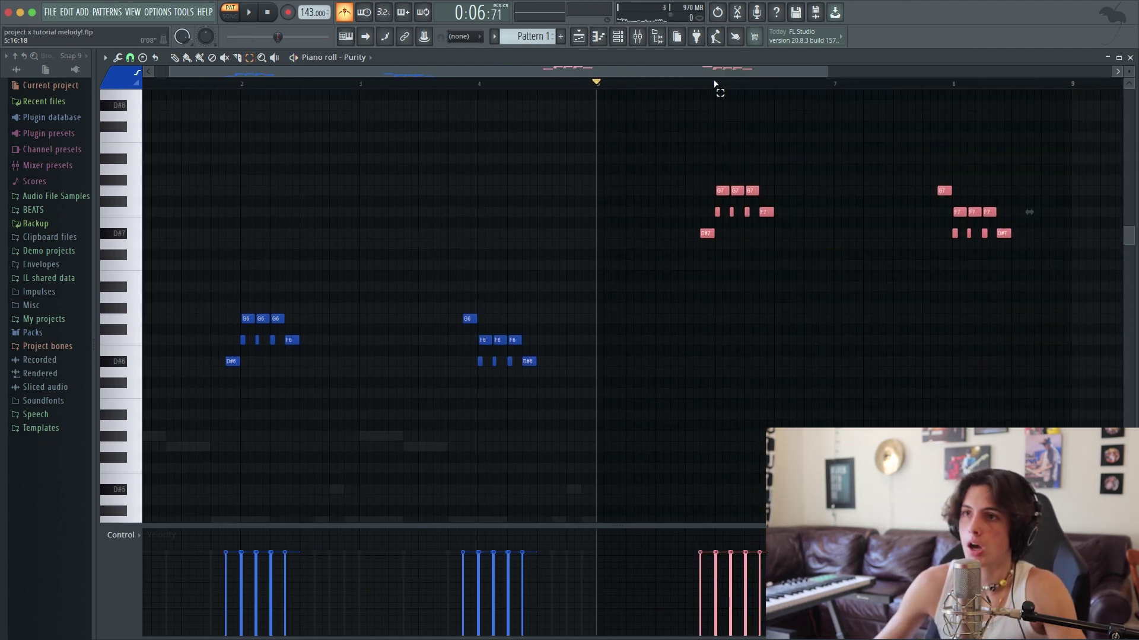
left_click_drag(713, 73, 402, 89)
left_click_drag(813, 72, 1112, 72)
left_click(775, 304)
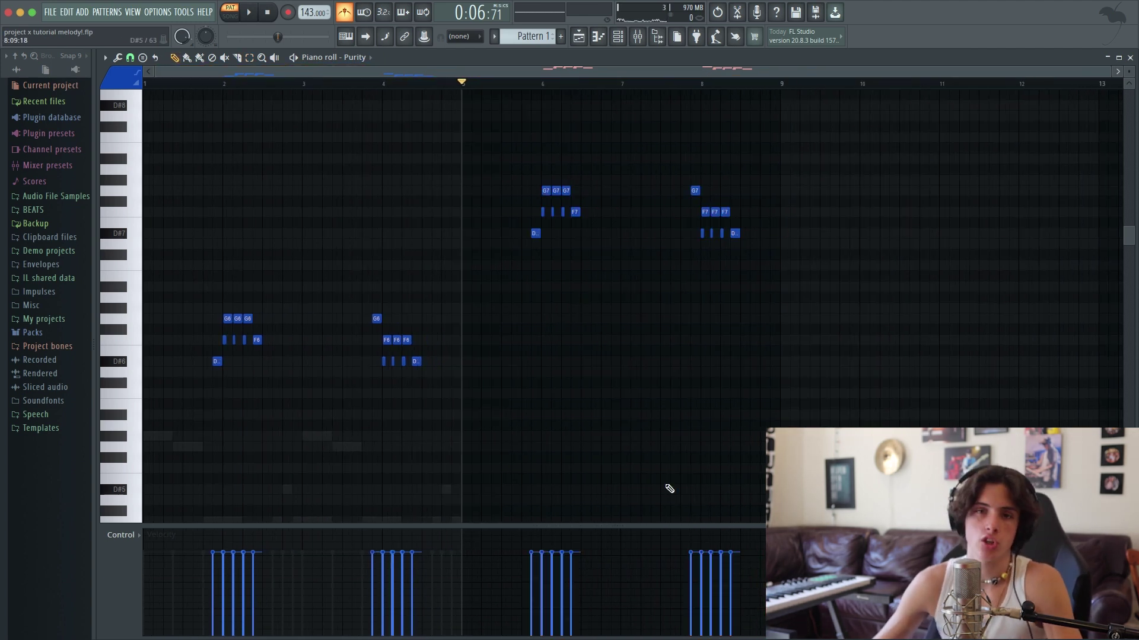
Step: Add a second Serum instrument and load its Lead - Neptune preset
left_click(658, 39)
left_click(82, 11)
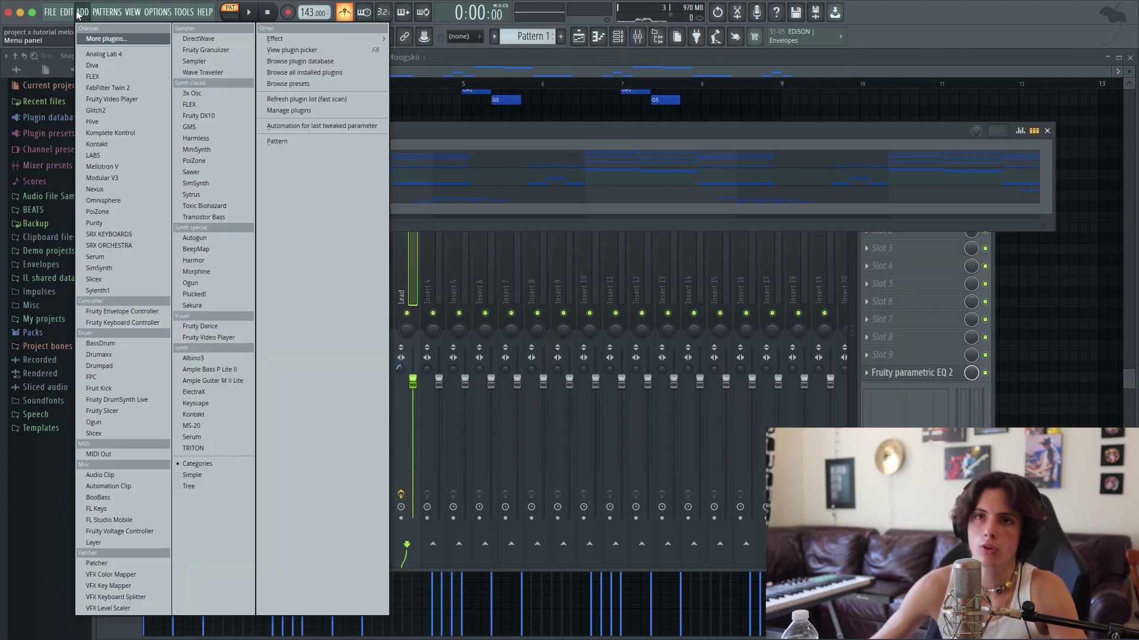
left_click(124, 259)
left_click(495, 267)
left_click(371, 81)
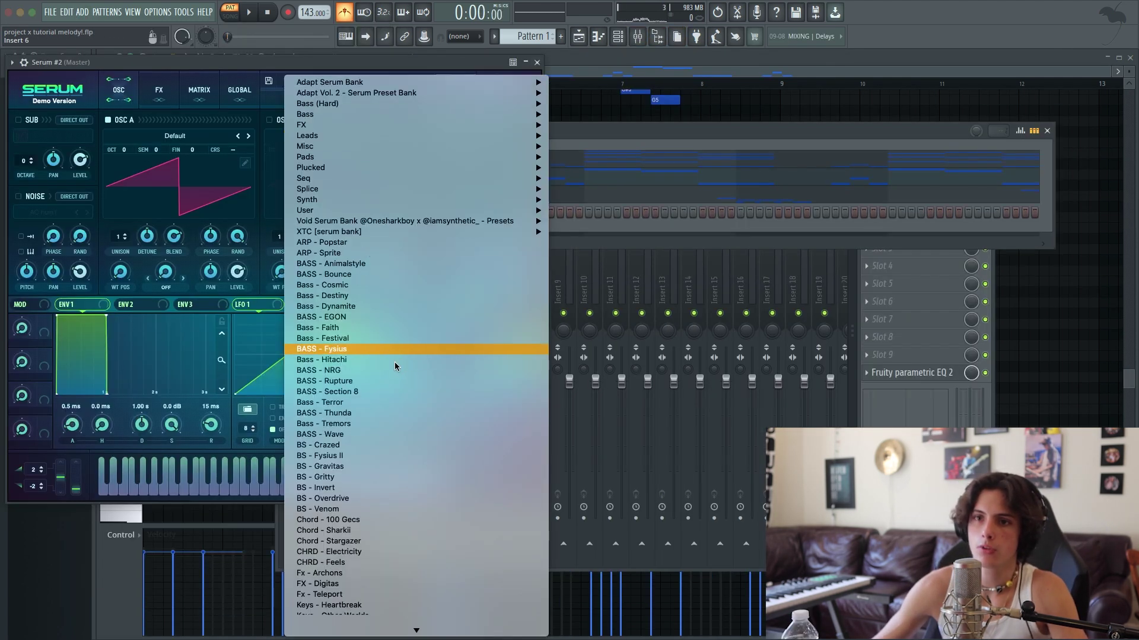
scroll(398, 372, "down", 5)
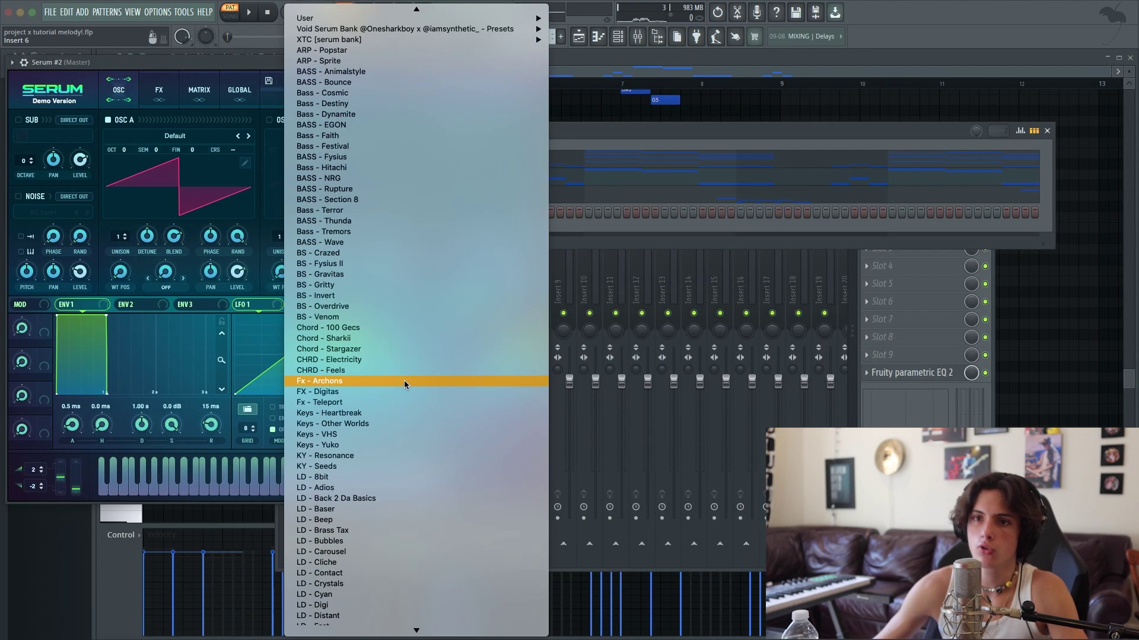
scroll(409, 391, "down", 15)
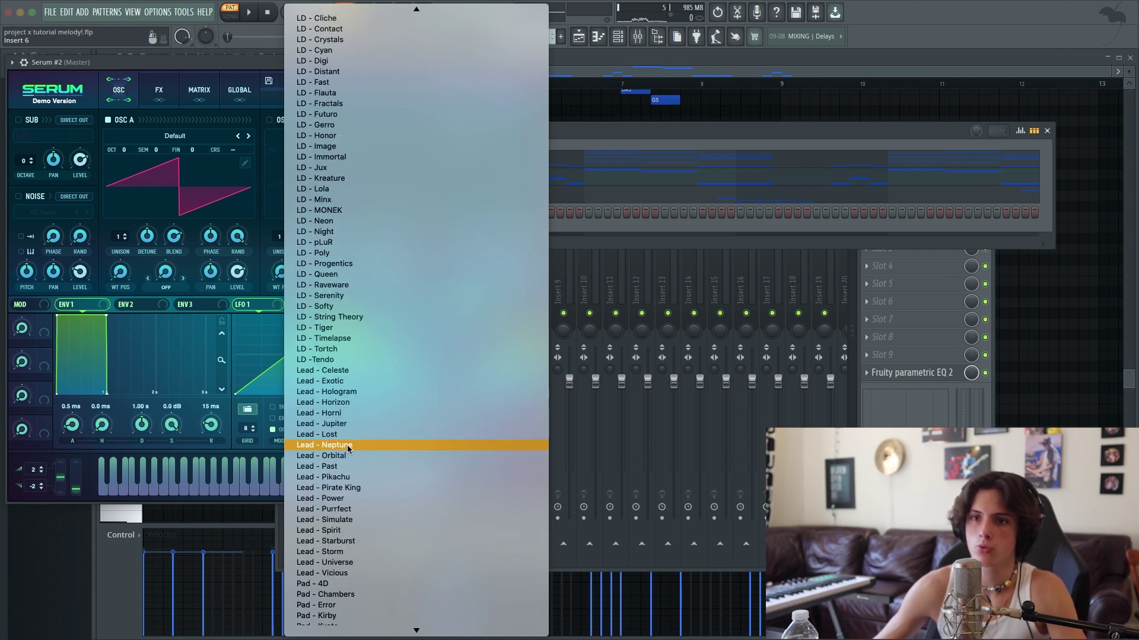
left_click(348, 446)
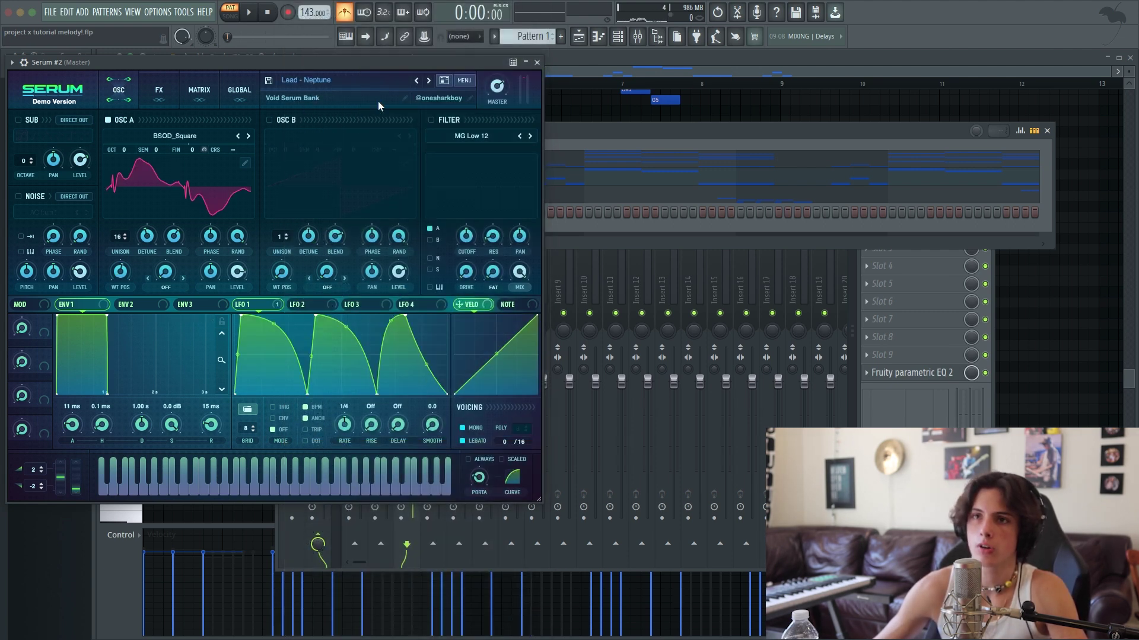
left_click(537, 63)
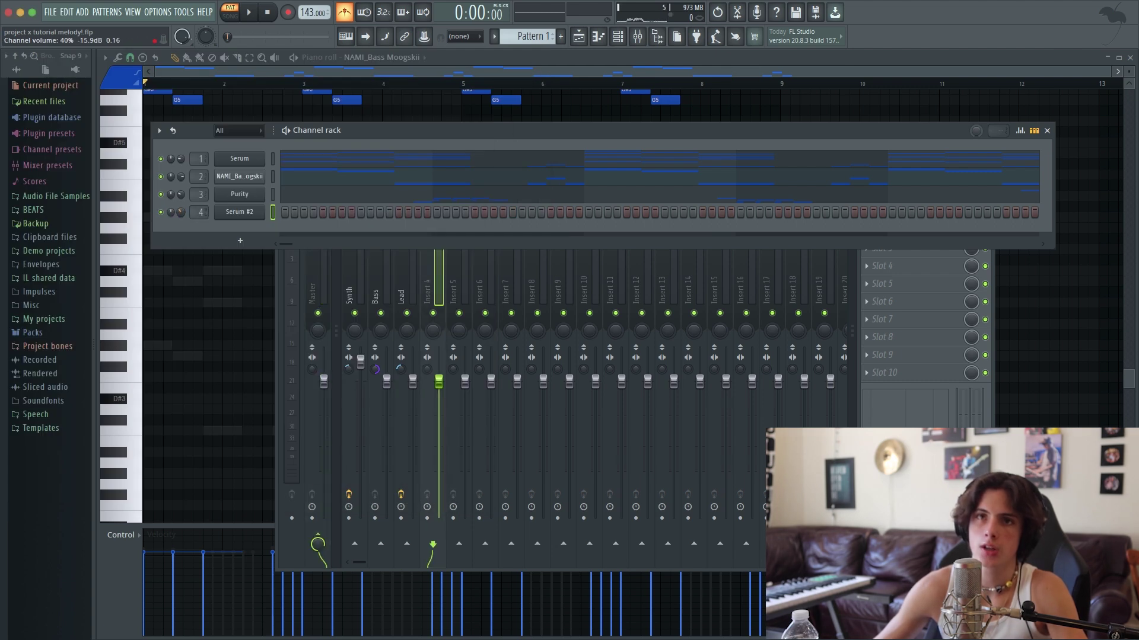
Step: Write a Serum #2 lead phrase in bar 1 with the notes G5, F5, D#5, F5 and G5, and play it back
right_click(250, 214)
left_click(290, 213)
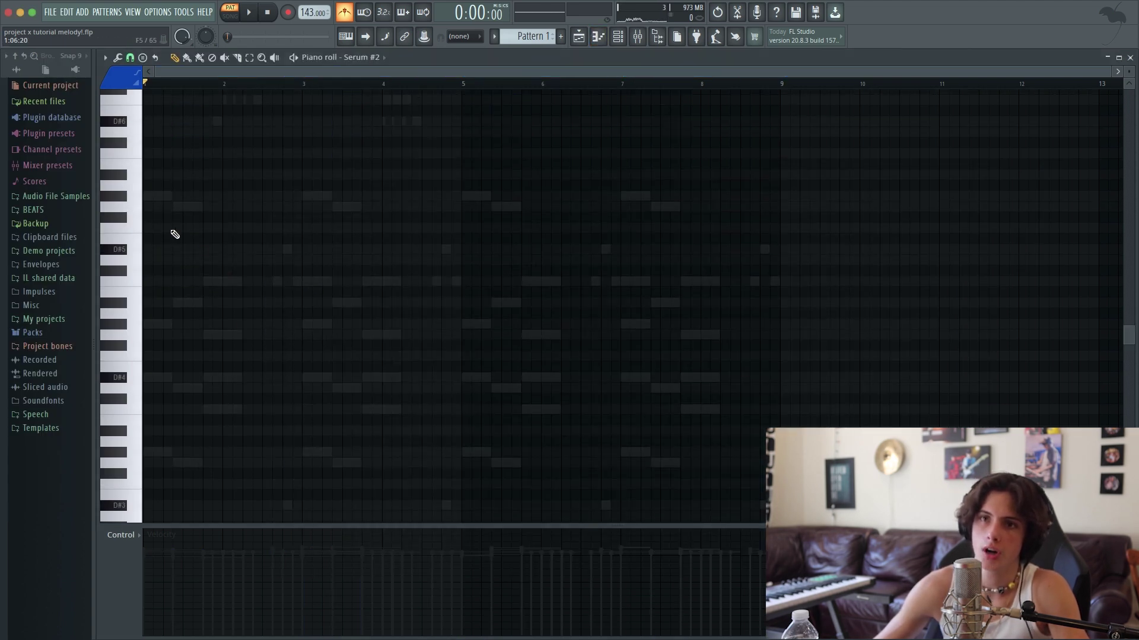
left_click(151, 206)
key("space")
key("space")
left_click_drag(177, 218, 173, 231)
key("space")
left_click(187, 249)
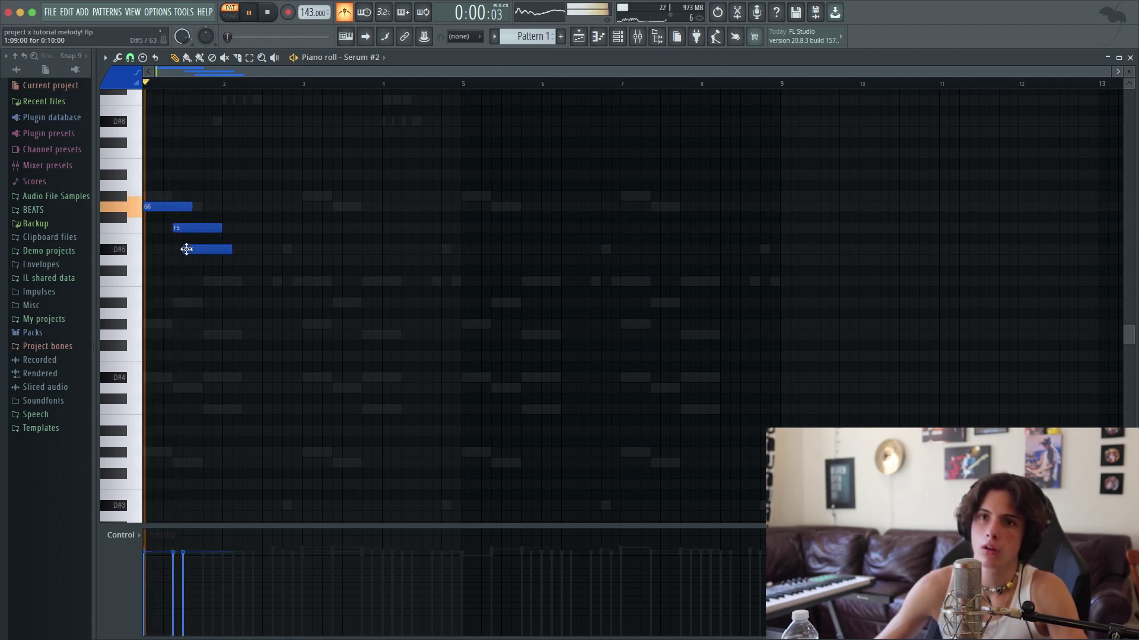
key("space")
left_click(194, 227)
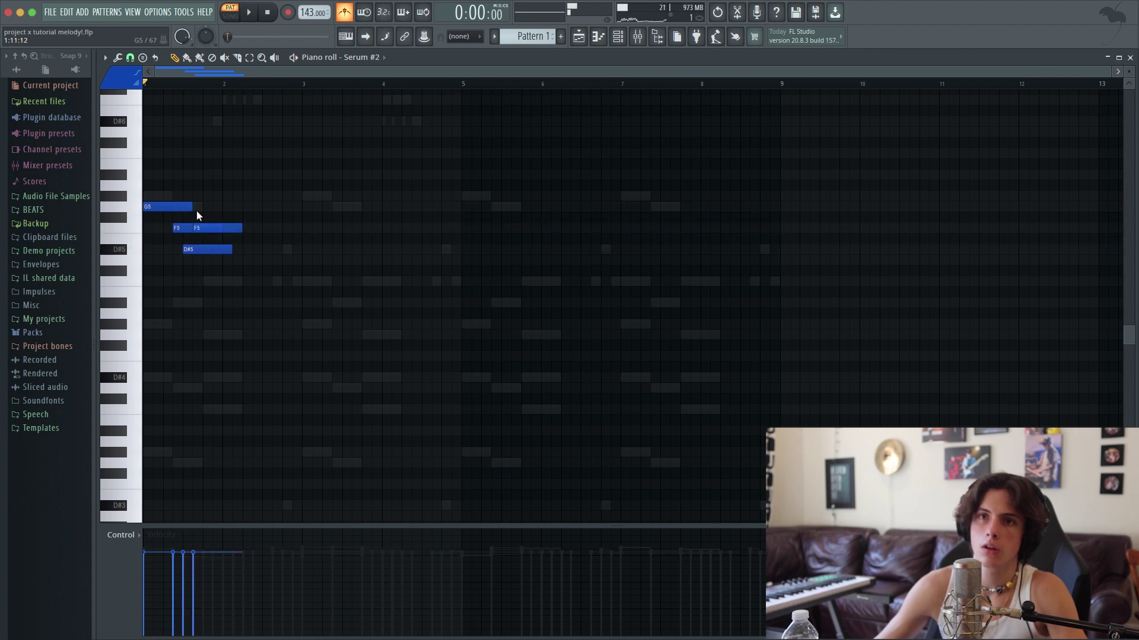
left_click_drag(203, 212, 205, 220)
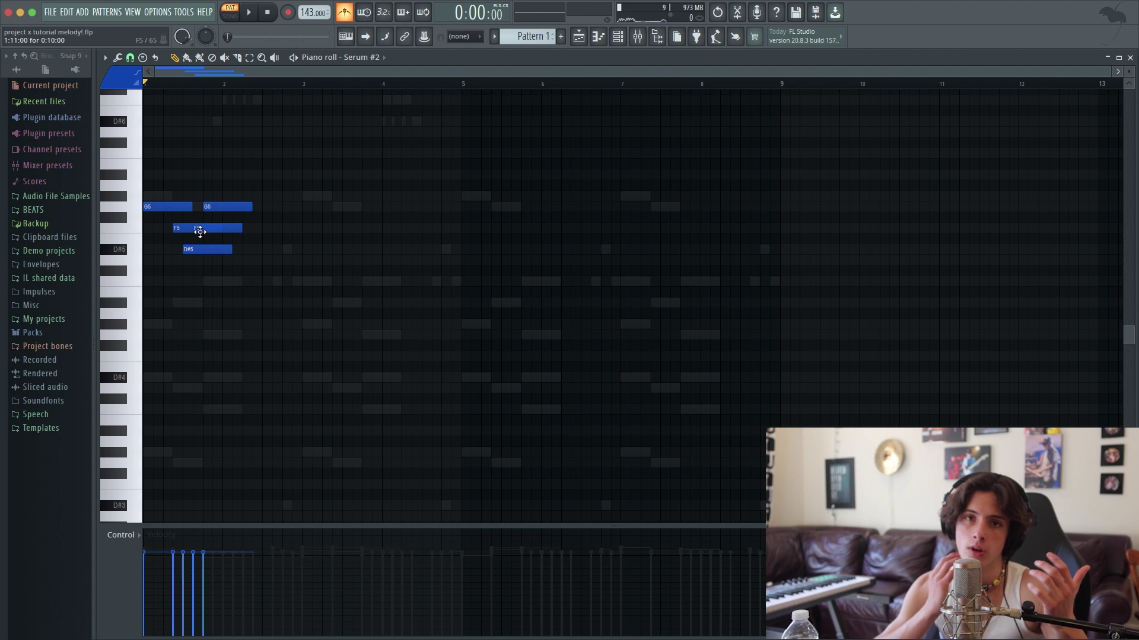
key("space")
Step: Add an A#5 to the end of the phrase in bar 2 and apply legato to all its notes
left_click(247, 175)
mouse_move(262, 165)
left_mouse_down()
mouse_move(262, 186)
mouse_move(119, 313)
mouse_move(97, 309)
left_mouse_up()
right_click(273, 176)
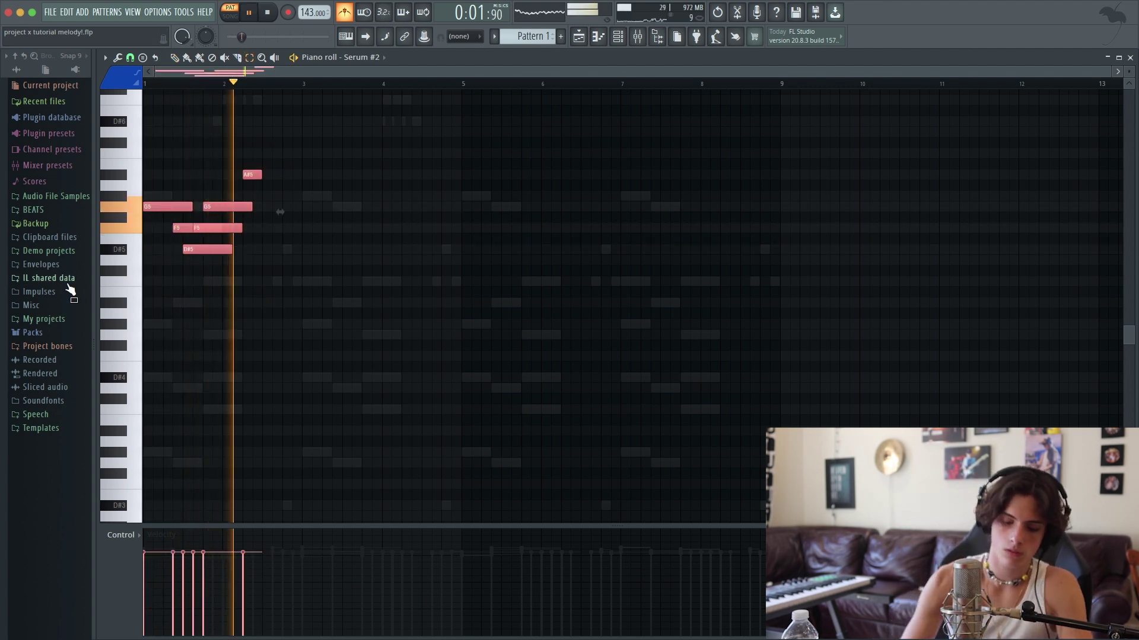
key("ctrl+l")
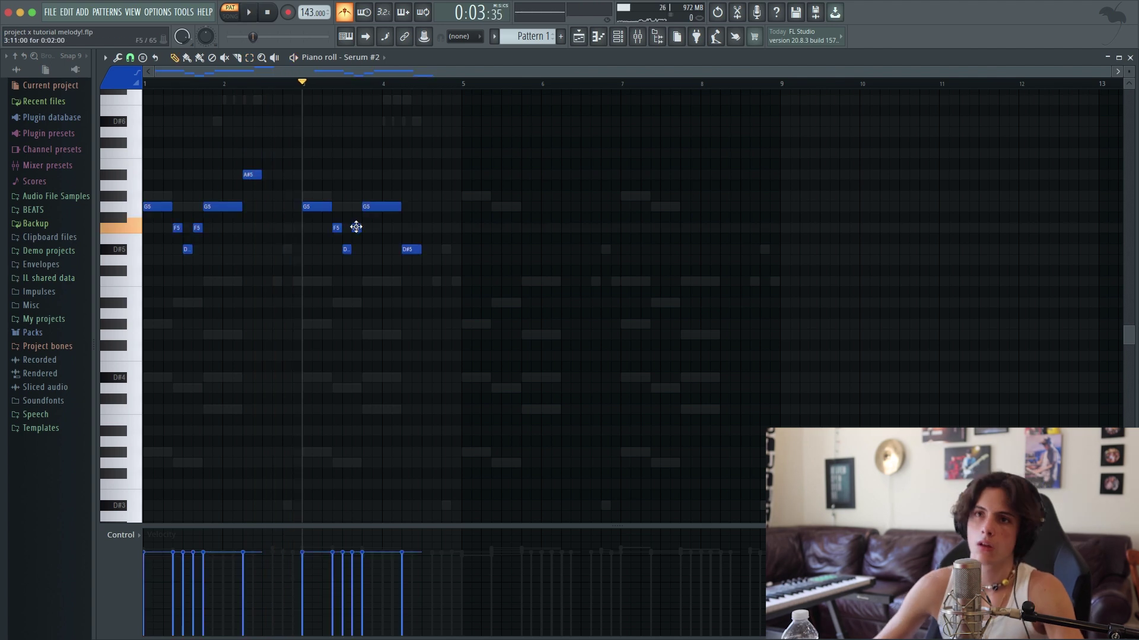
Step: Vary the second pass in bar 3 with a short G5 before a long F5, and duplicate the four-bar phrase into bars 5 to 8
mouse_move(356, 227)
left_mouse_down()
mouse_move(358, 206)
mouse_move(372, 228)
left_mouse_up()
key("space")
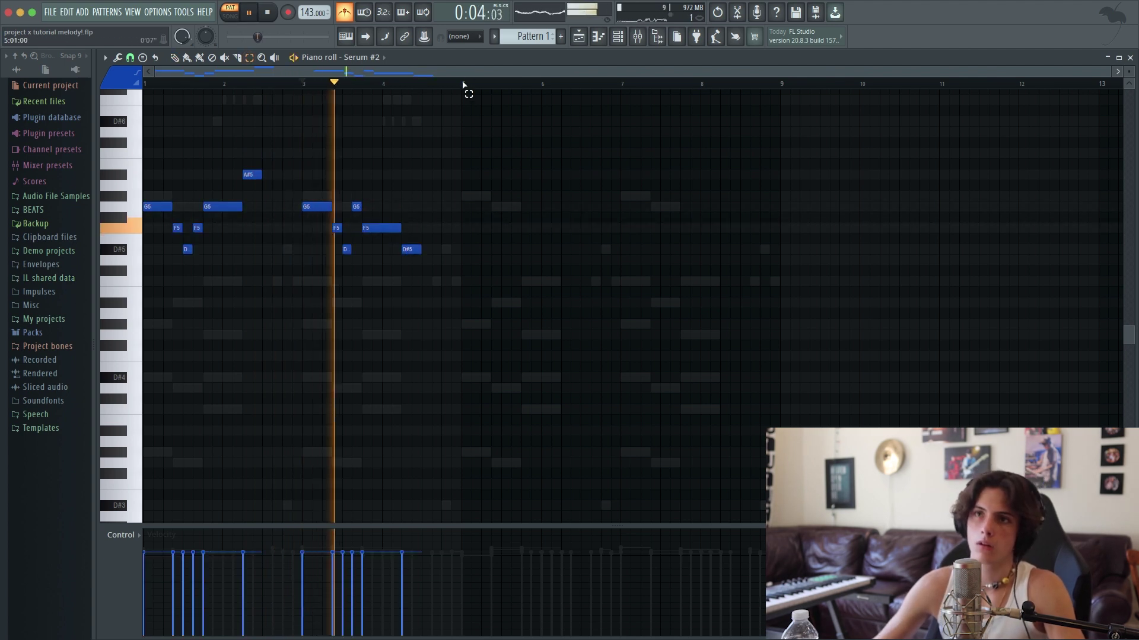
key("ctrl+a")
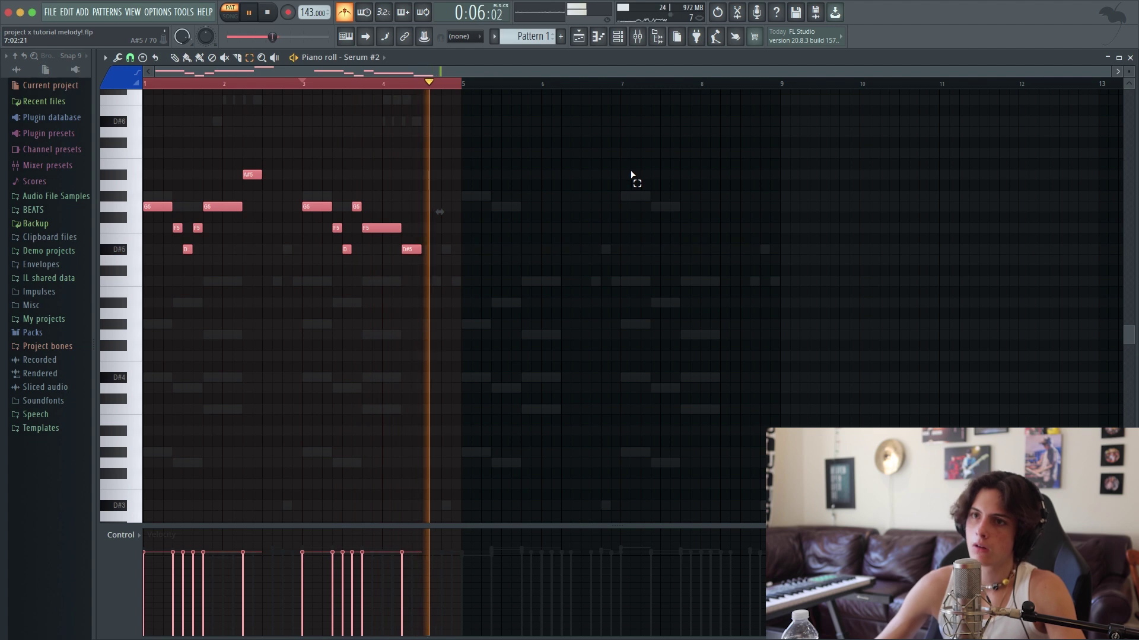
key("ctrl+b")
key("space")
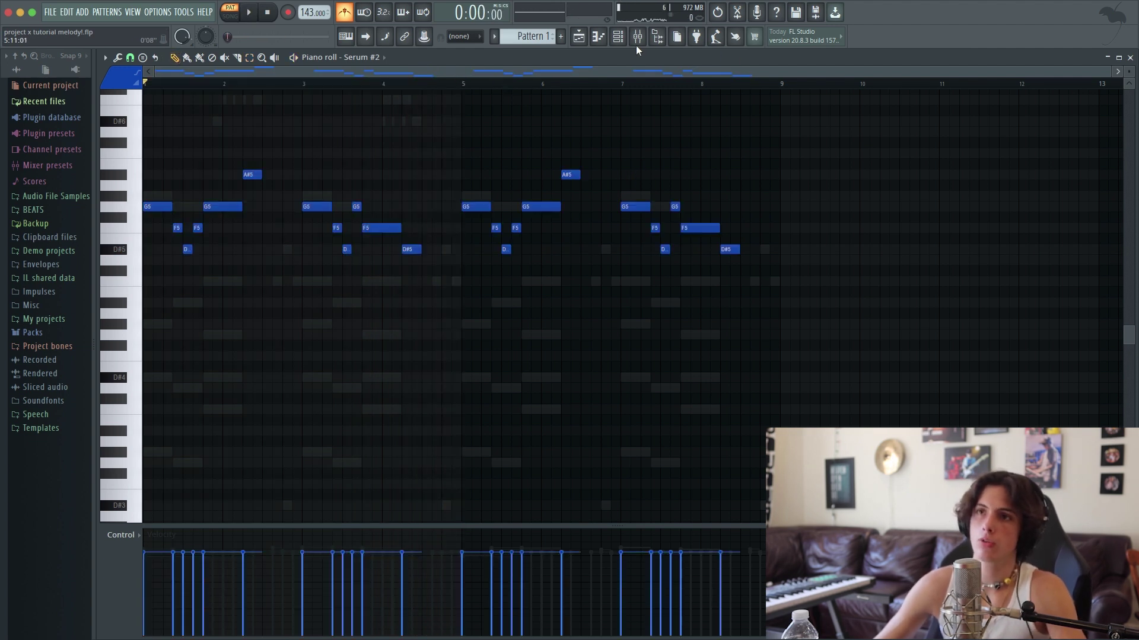
Step: Lengthen the C3, C4, D#4 and G4 chord at the end of bar 1 in the first Serum part
left_click(618, 37)
right_click(260, 158)
left_click(290, 159)
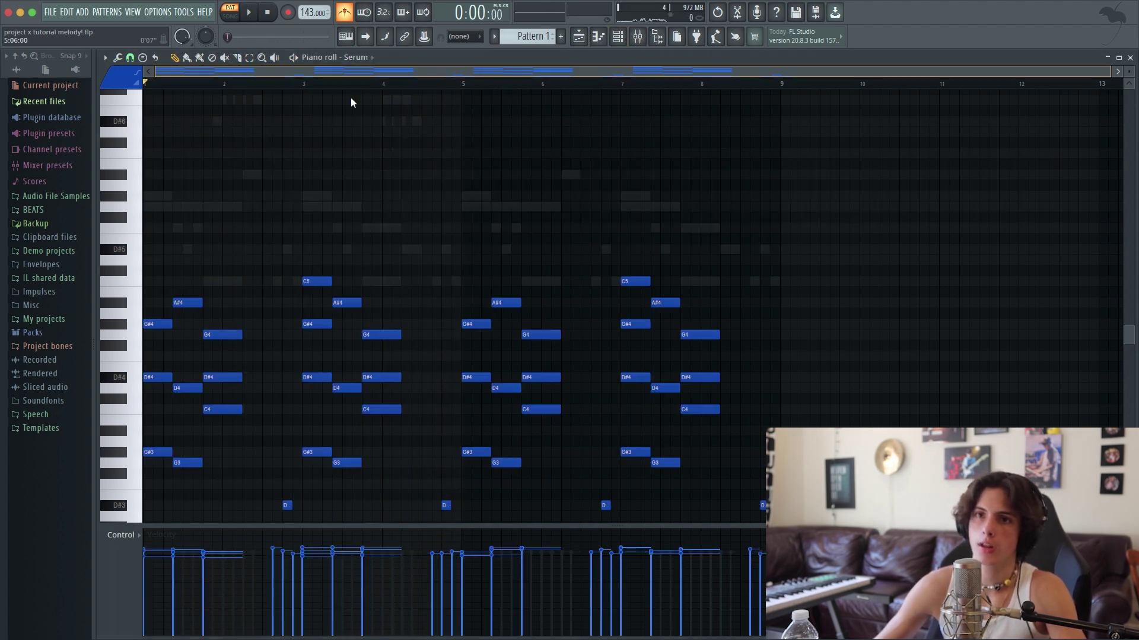
scroll(285, 315, "down", 2)
left_click_drag(225, 206, 237, 438)
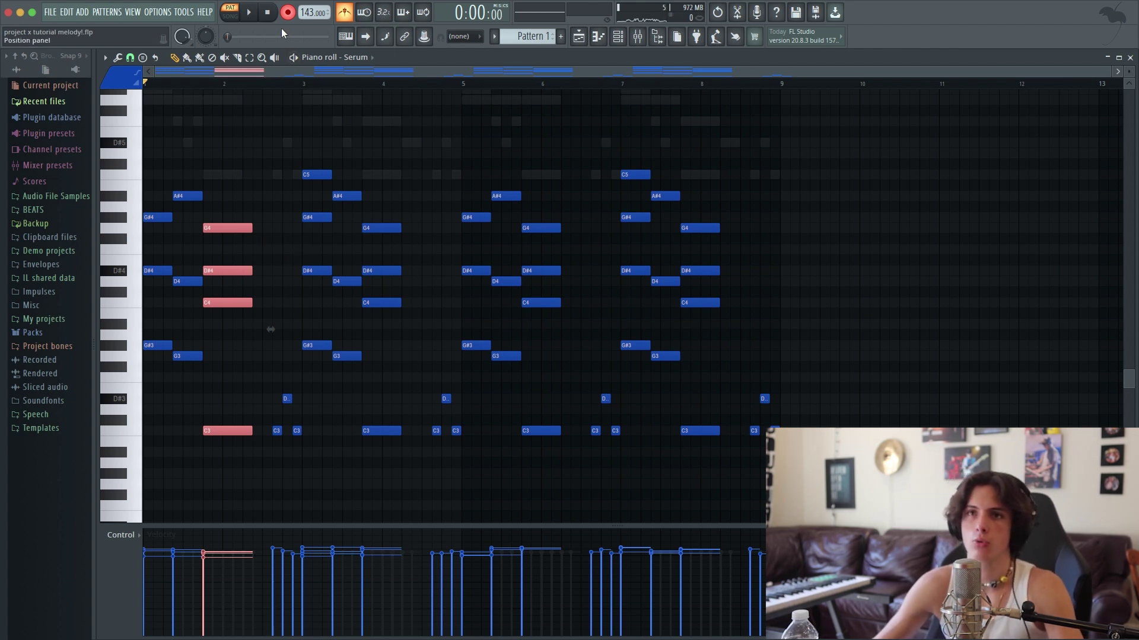
Step: Extend the held C5 bass notes through bar 8 to match the longer chords, play from bar 5 and save the project
key("space")
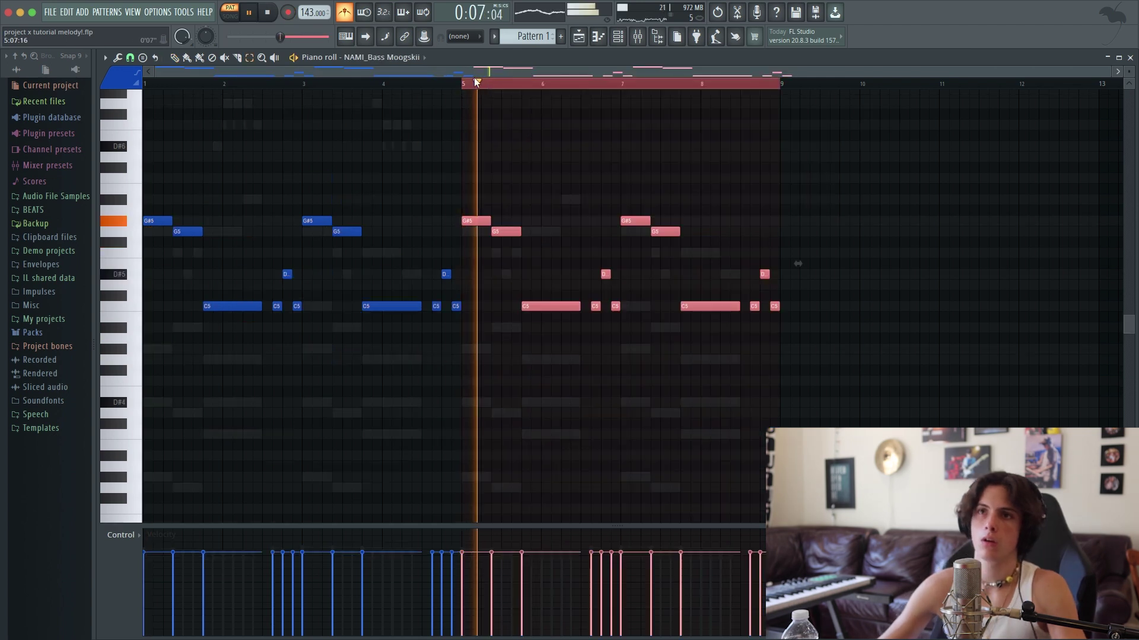
left_click(476, 82, "super")
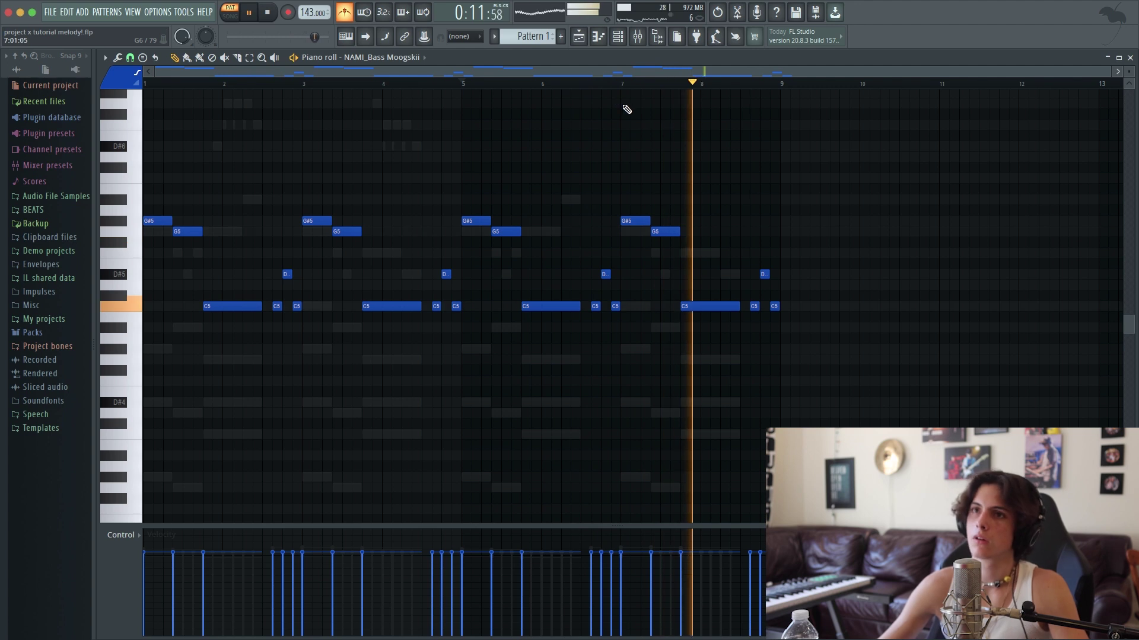
key("space")
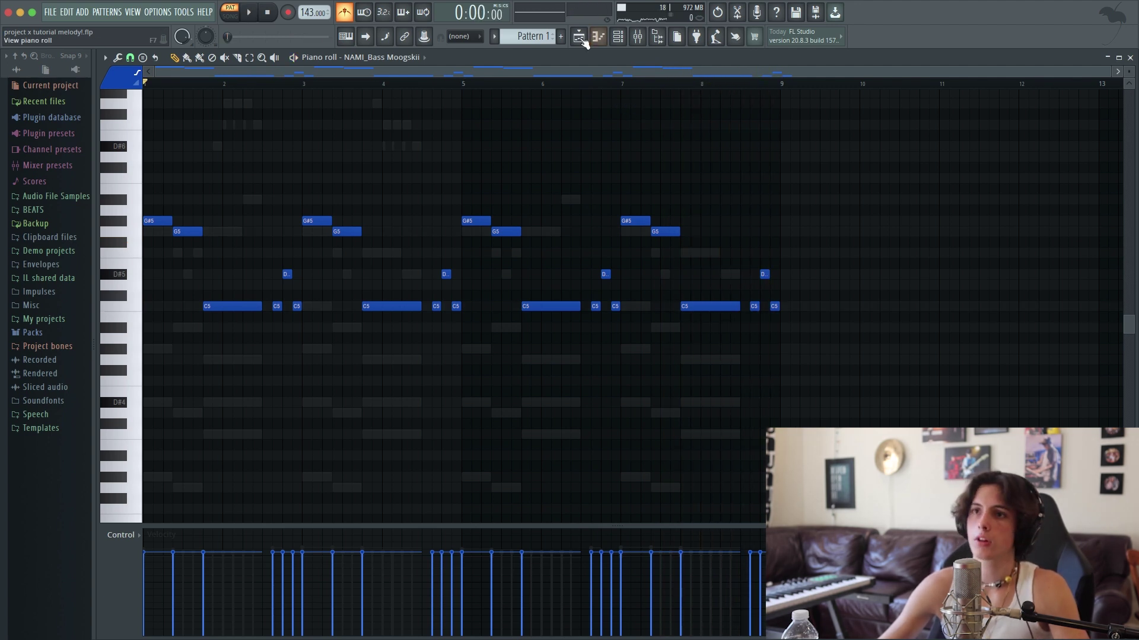
key("ctrl+s")
Step: Load the pluck - king of NY one-shot from the WIN kit's pluck folder into a new channel with a 100% quick fade-out
left_click(623, 45)
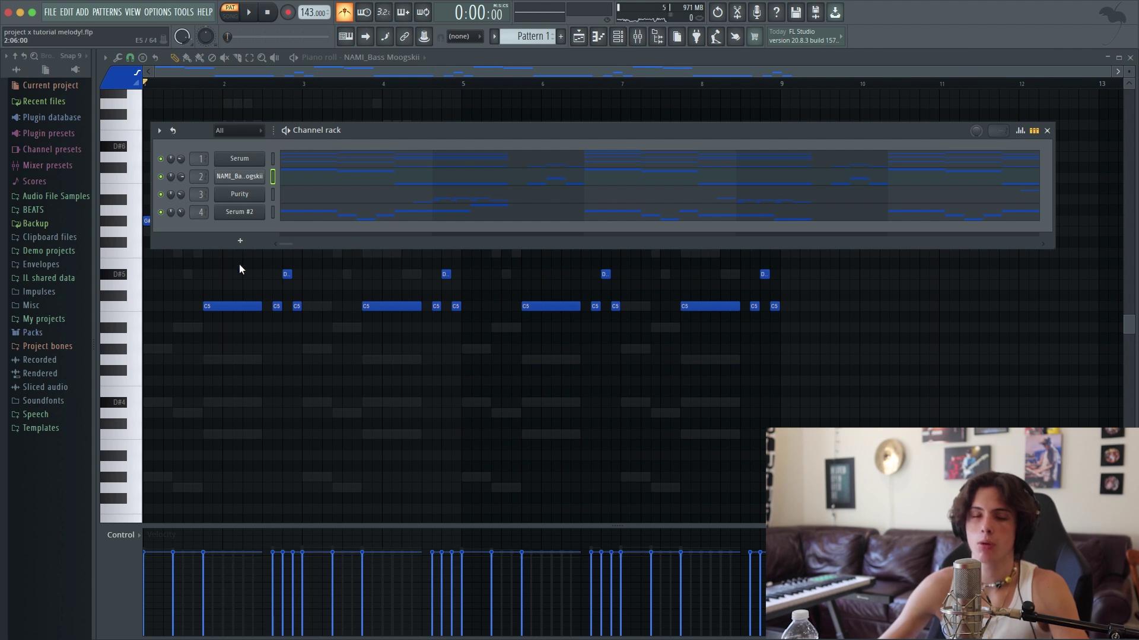
left_click(33, 210)
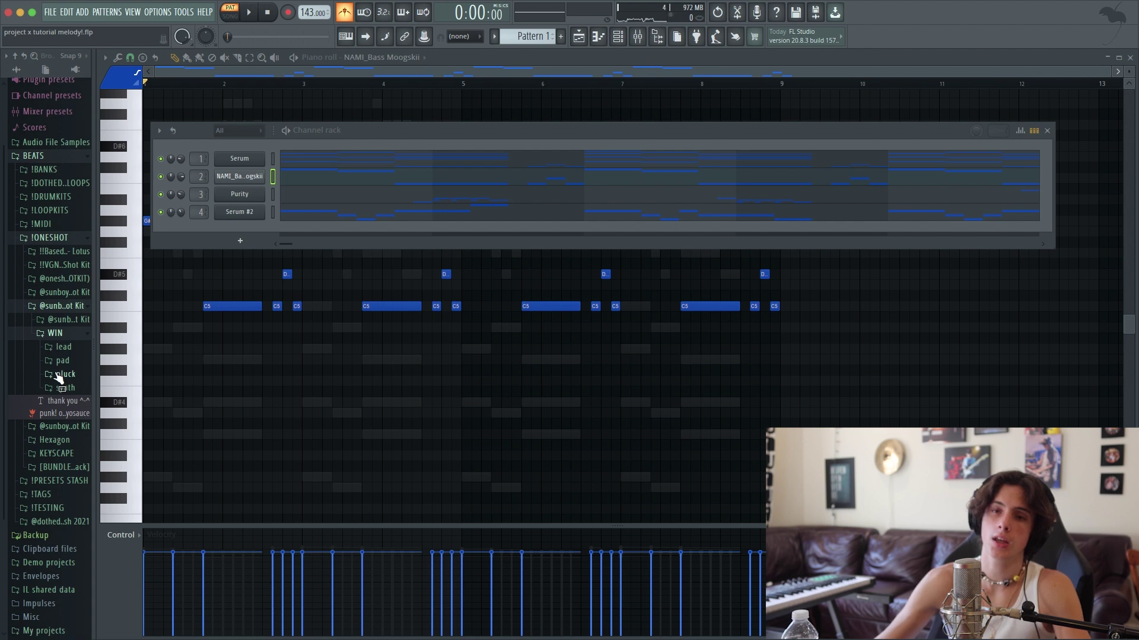
left_click(60, 375)
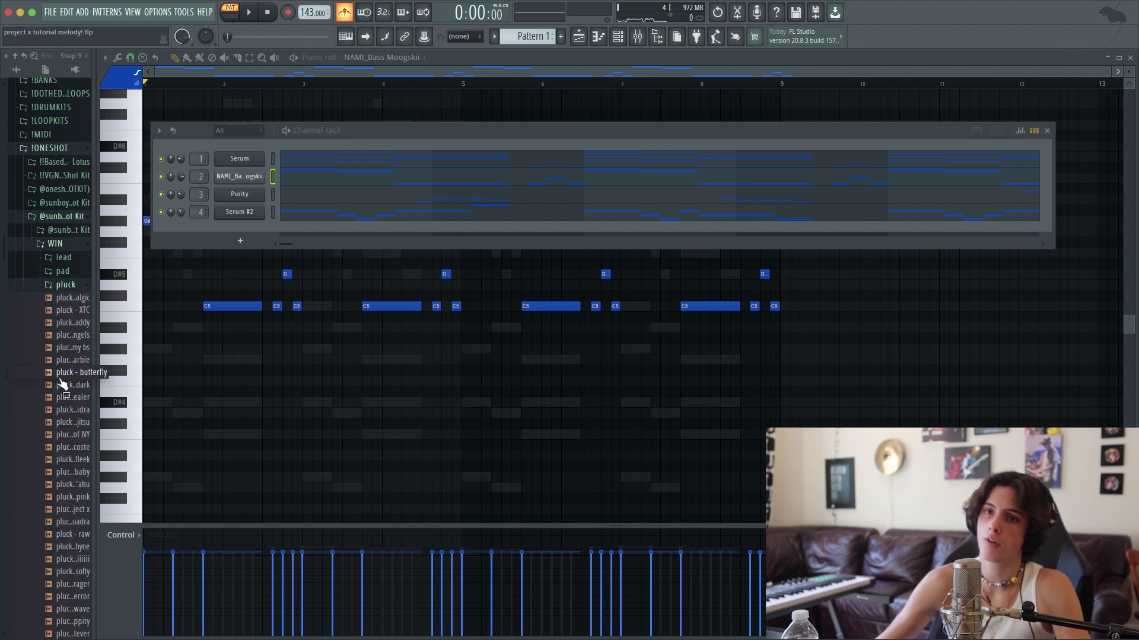
left_click(53, 433)
left_click_drag(59, 454, 201, 448)
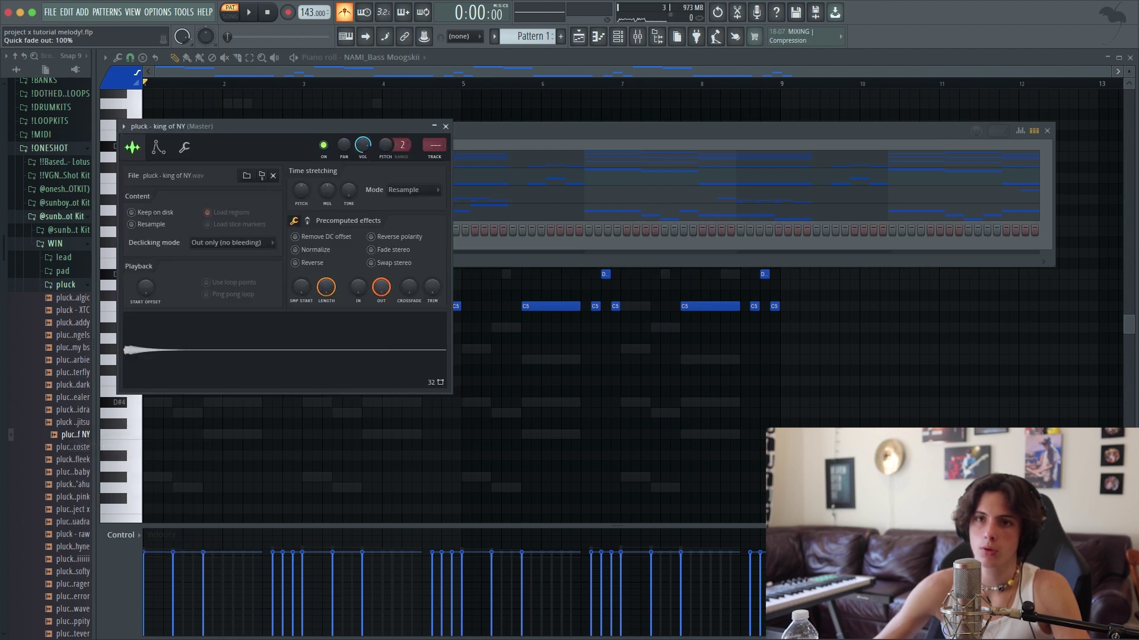
Step: Write a pluck run at the end of bar 2 with D#5, F5, G5 and A#5, lowering the last three notes by one octave
key("F7")
left_click(267, 274)
left_click(276, 253)
left_click(287, 231)
left_click(297, 199)
key("space")
left_click_drag(318, 184, 271, 261)
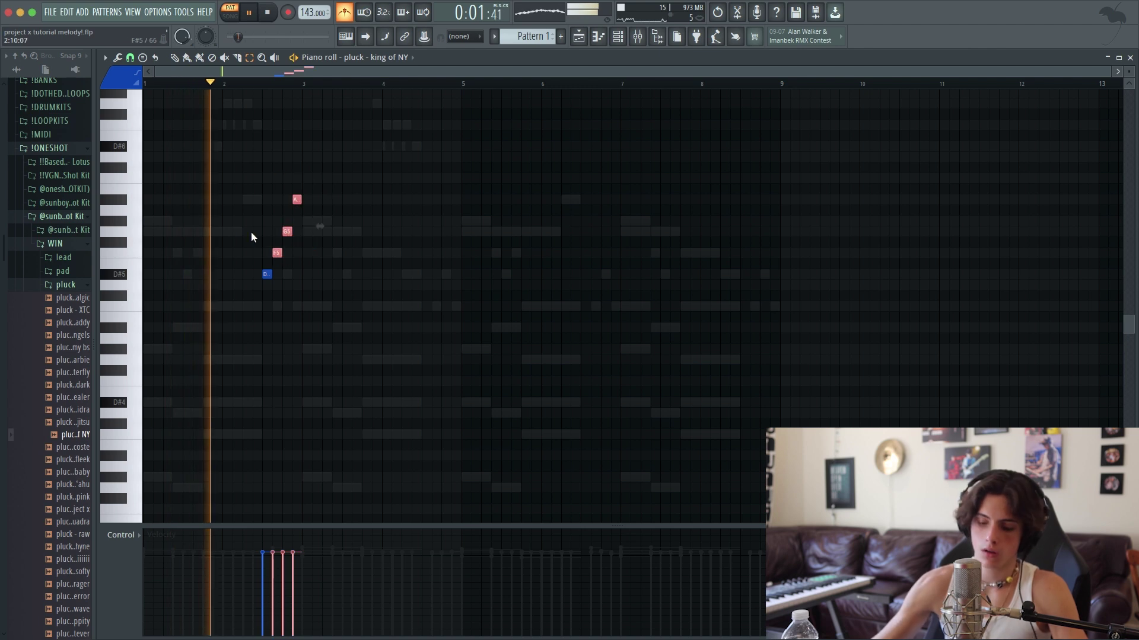
key("ctrl+Down")
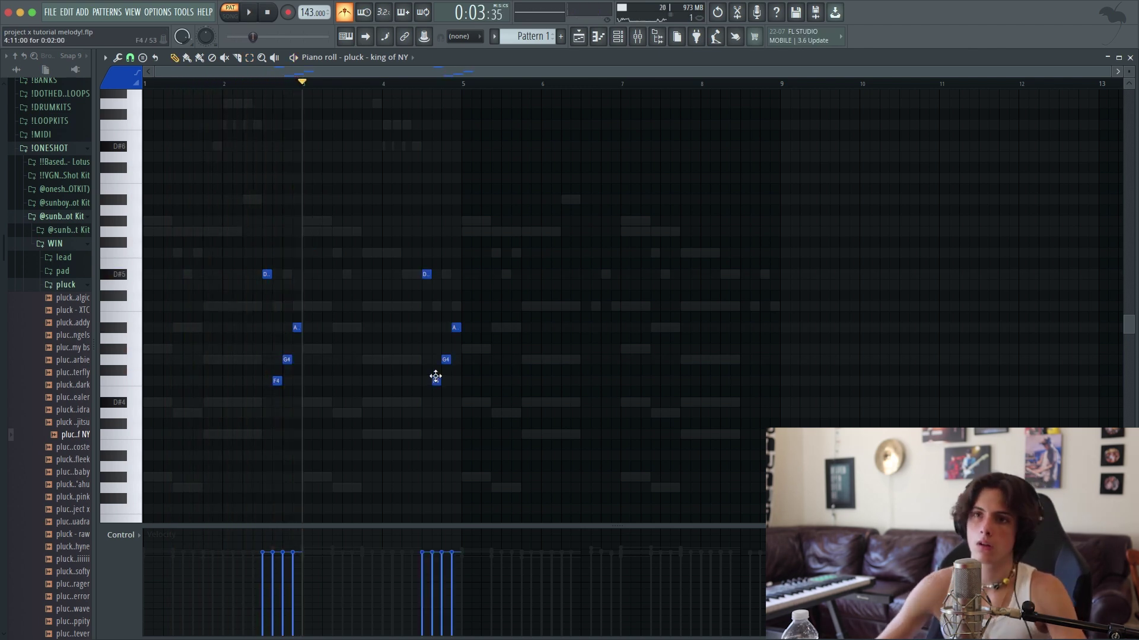
Step: Change the repeated pluck run at the end of bar 4 to D#5, G5, F5 and D#5
left_click_drag(435, 379, 436, 236)
left_click_drag(452, 285, 453, 275)
key("space")
left_click_drag(446, 324, 498, 403)
key("Delete")
Step: Duplicate the four bars of pluck notes into bars 5 to 8
left_click_drag(466, 83, 144, 83)
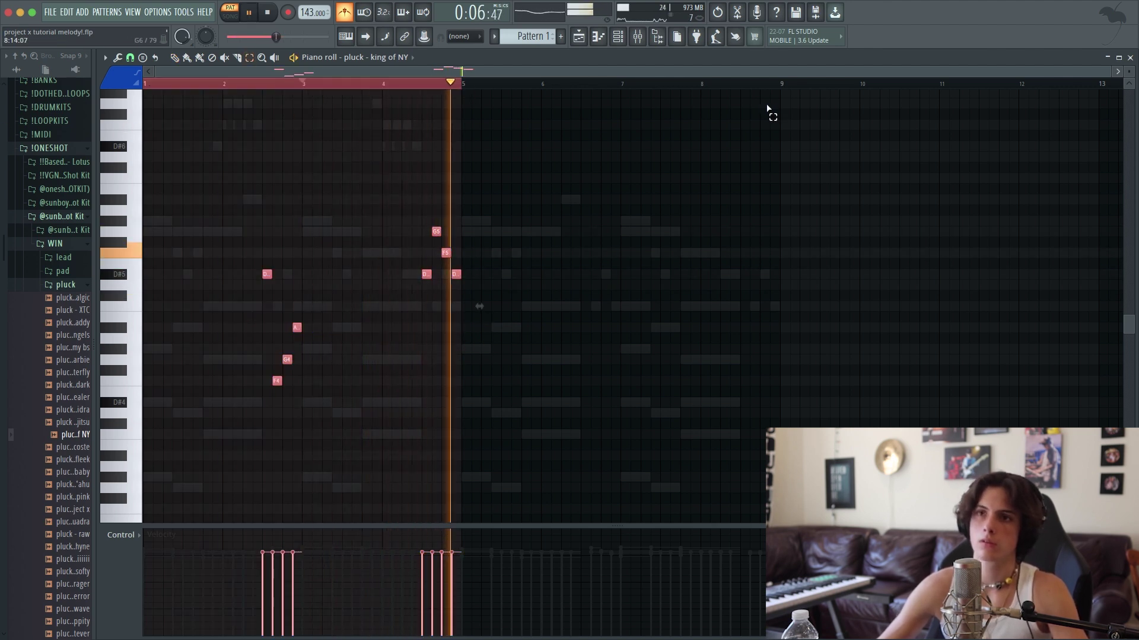
key("ctrl+b")
key("space")
Step: Add Fruity Parametric EQ 2 and Fruity Chorus to the pluck's mixer insert 5, with the chorus mix level at 49%
left_click(635, 37)
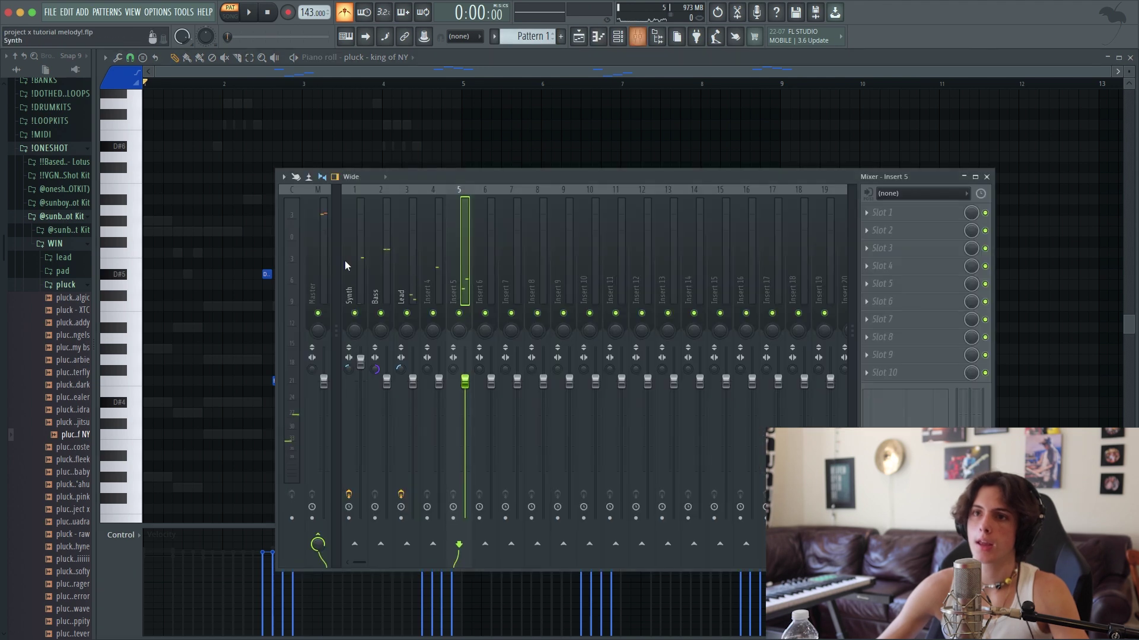
left_click(890, 355)
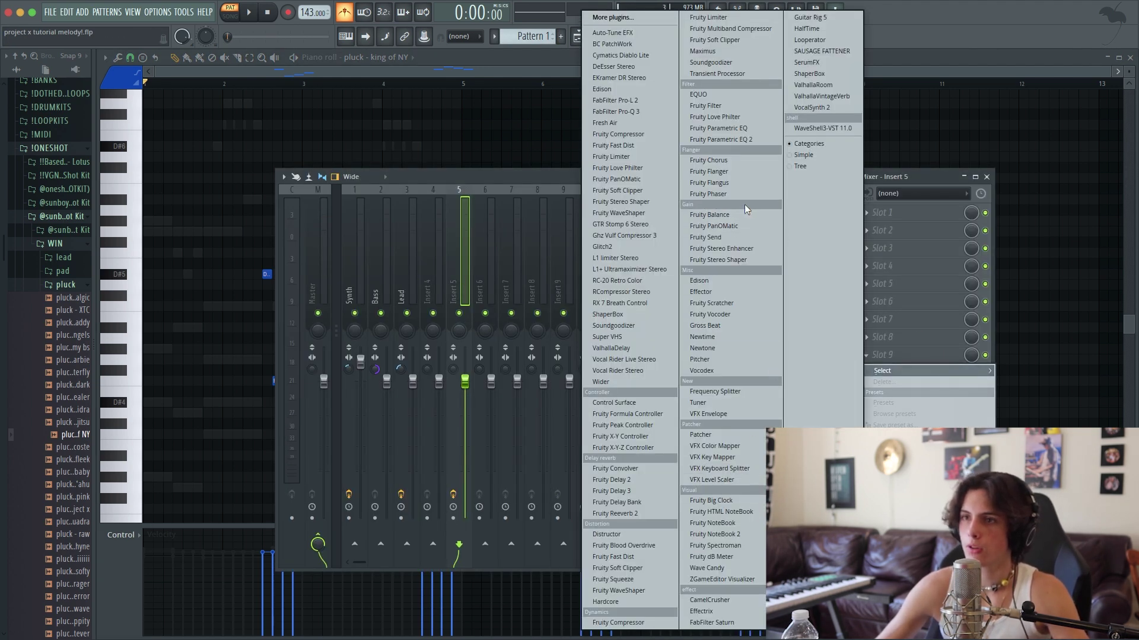
left_click(709, 160)
left_click(458, 173)
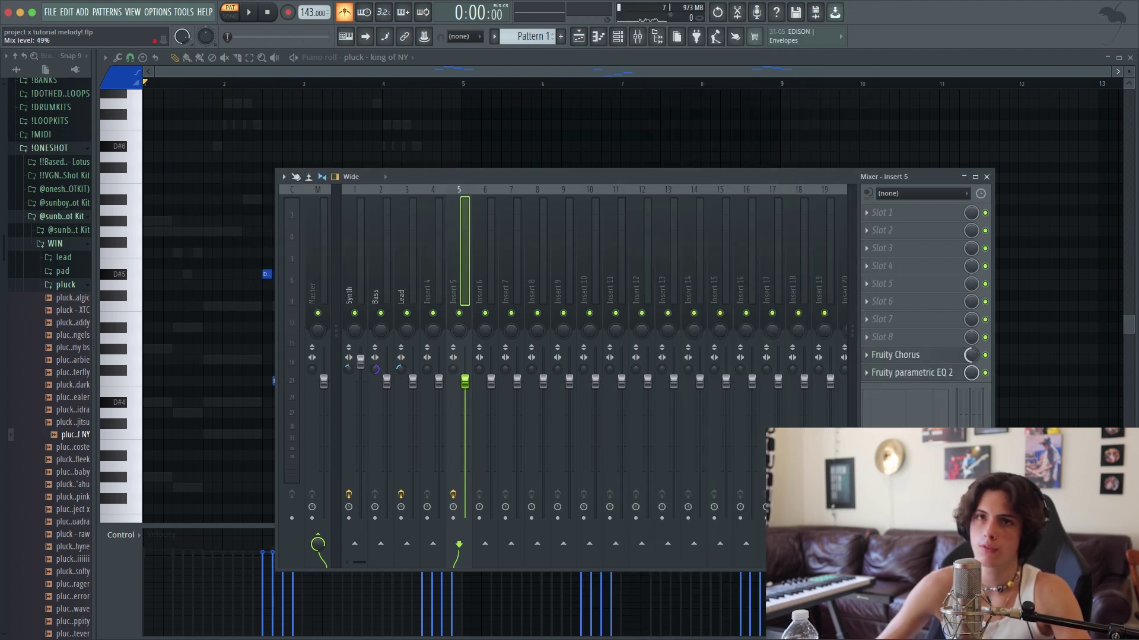
Step: Add ValhallaDelay to slot 8 of the pluck's insert and load the Burnt But Im Turnt preset
left_click(951, 337)
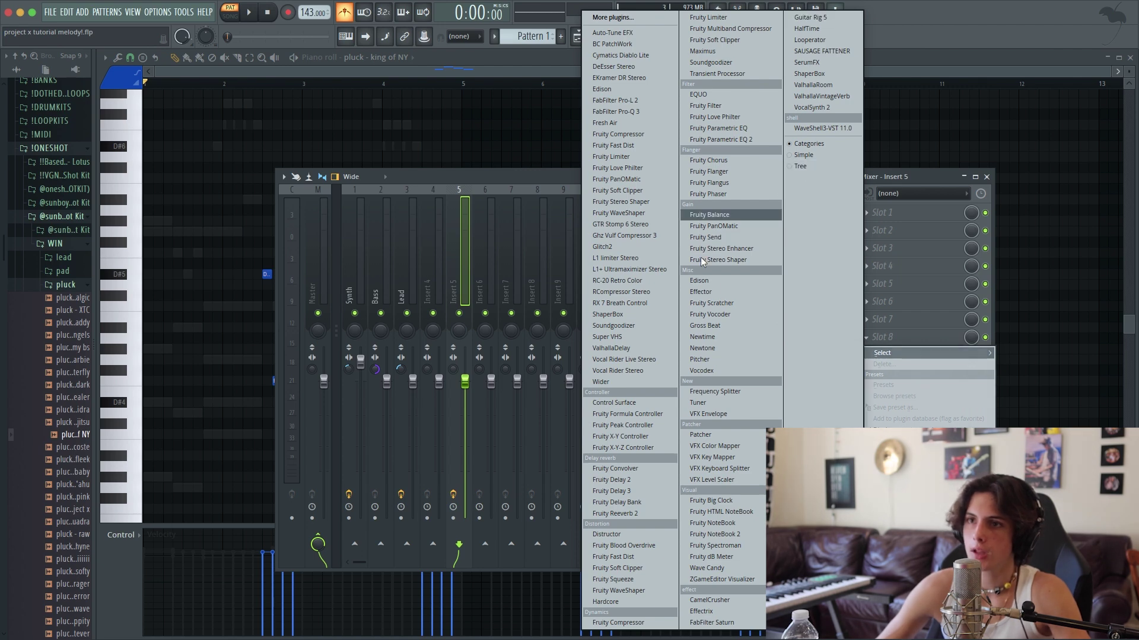
left_click(611, 348)
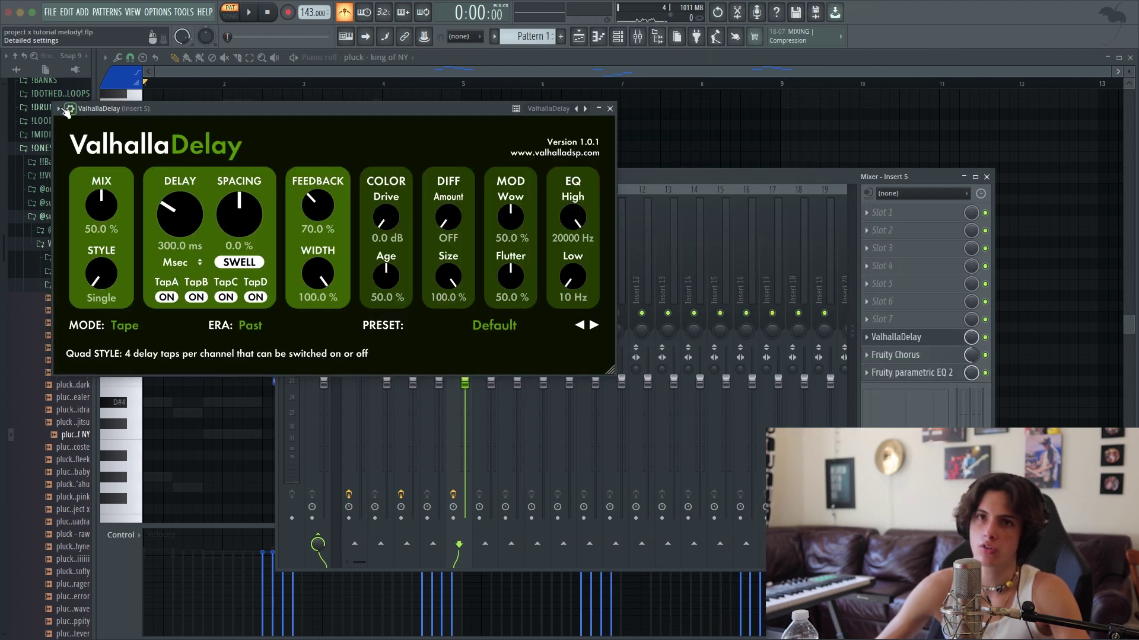
left_click(67, 111)
mouse_move(102, 155)
left_click(240, 206)
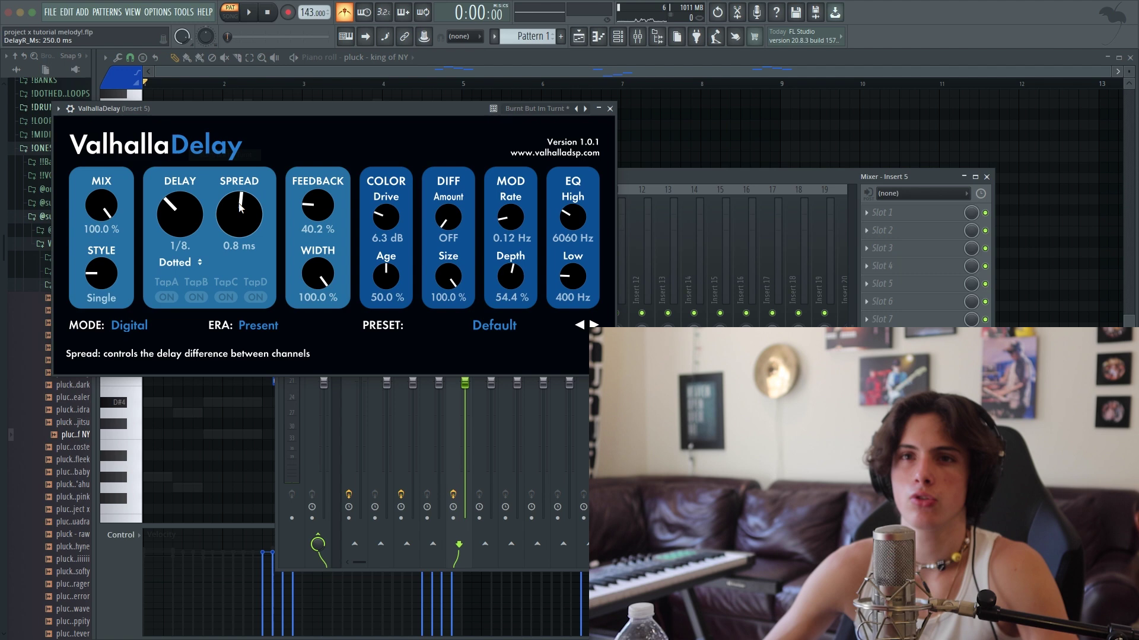
left_click_drag(101, 205, 116, 249)
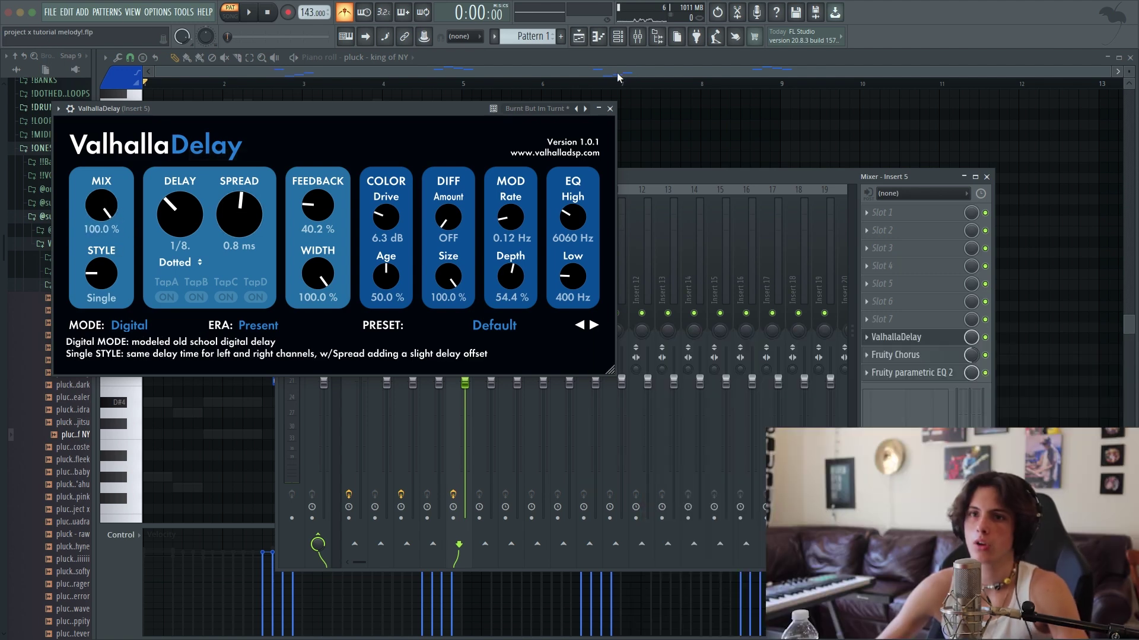
left_click(610, 108)
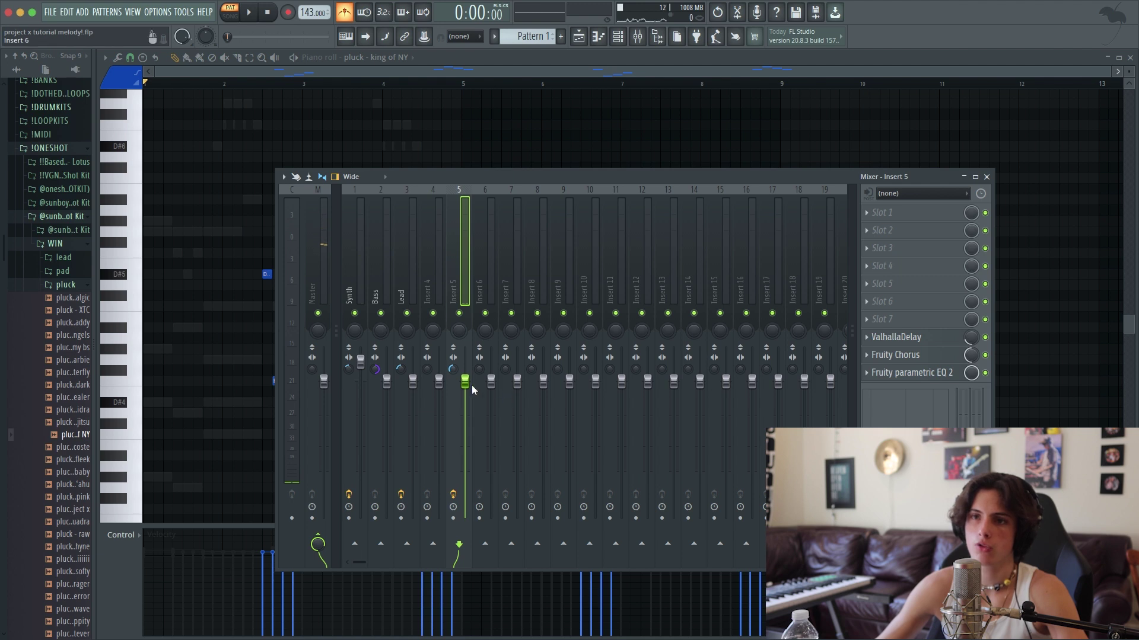
Step: Name mixer insert 5 Pluck and lower its volume to sit in the mix during playback
key("space")
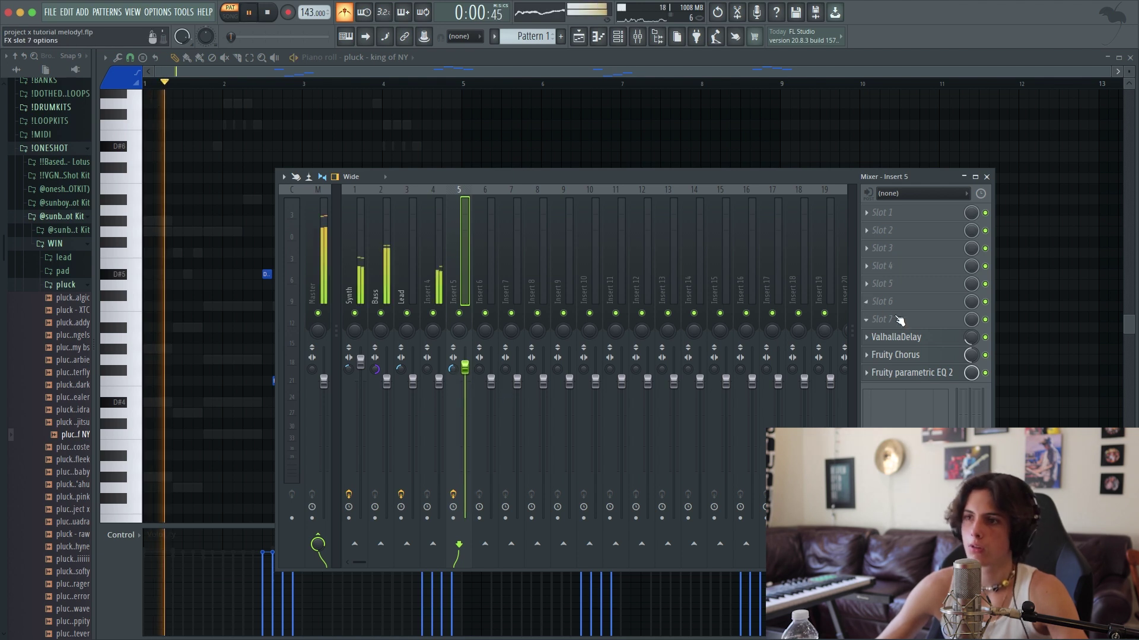
left_click(900, 320)
left_click(825, 98)
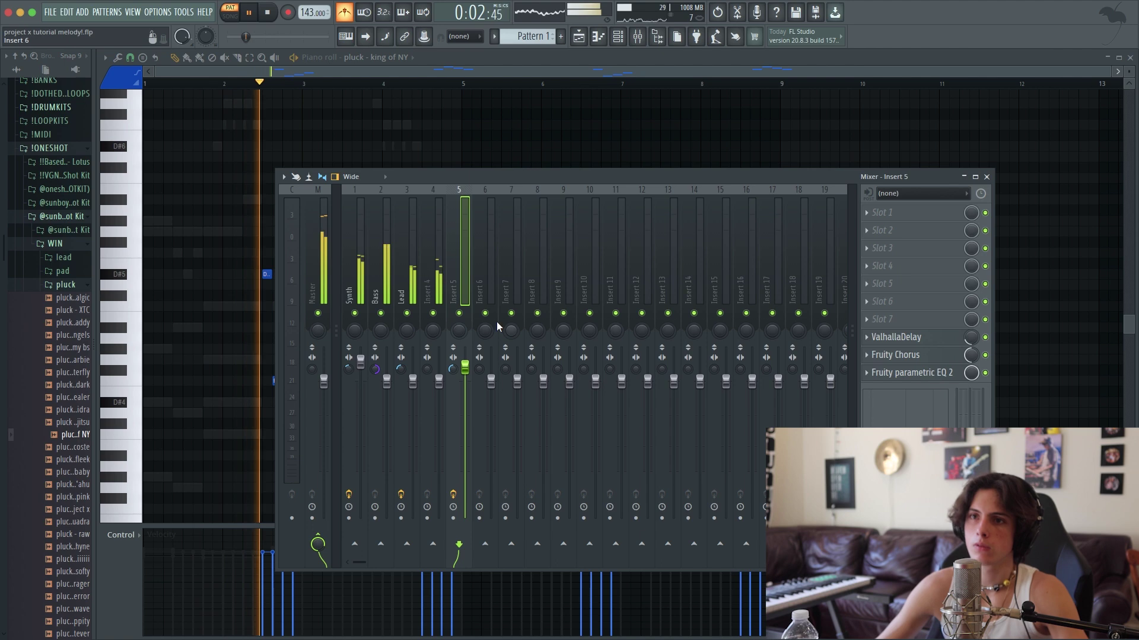
key("space")
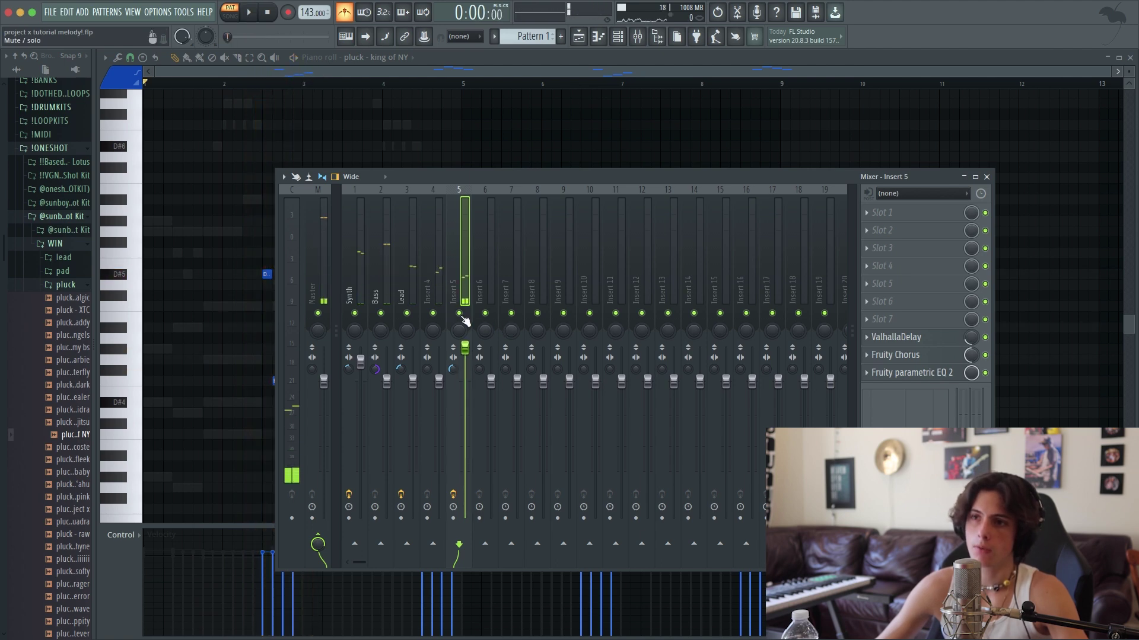
left_click(875, 304)
left_click(919, 230)
left_click(886, 323)
left_click(907, 243)
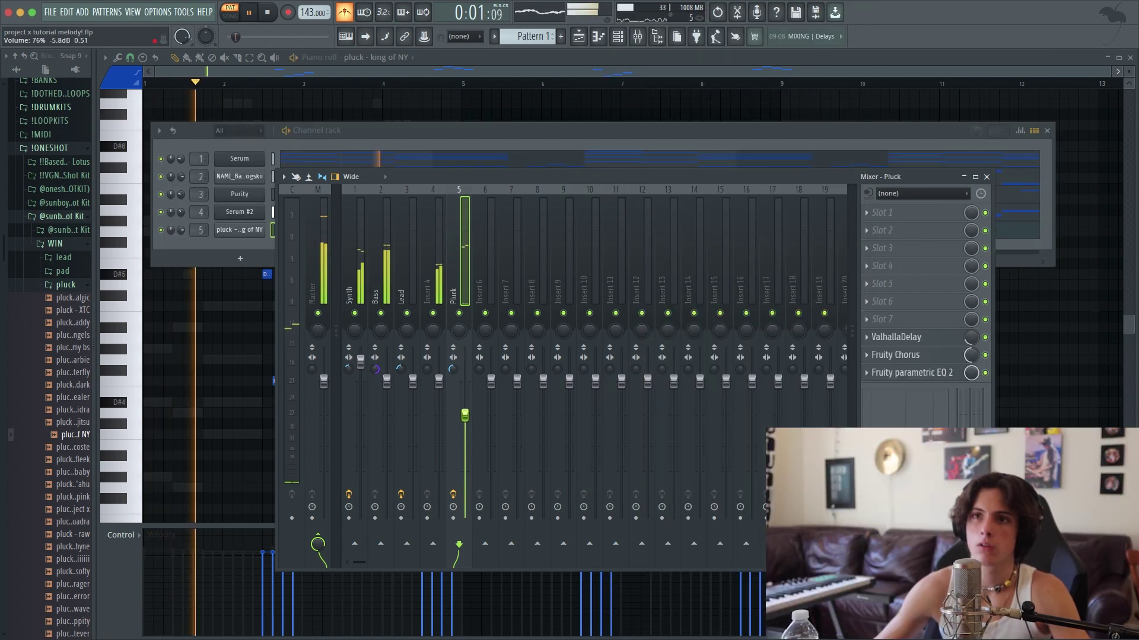
left_click(432, 218)
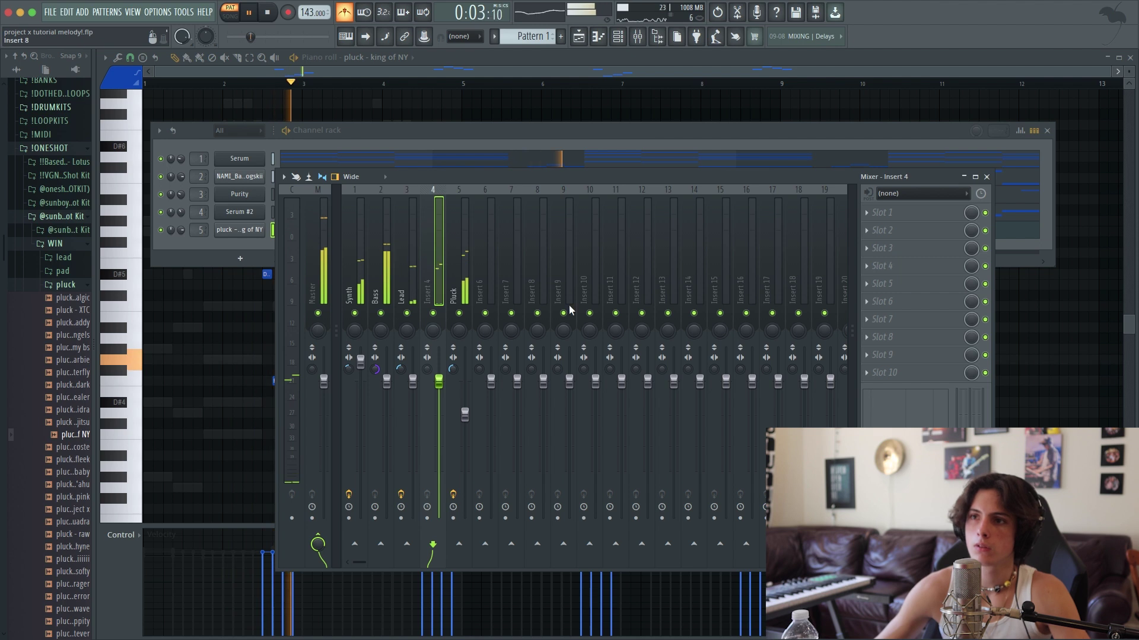
left_click_drag(465, 414, 465, 423)
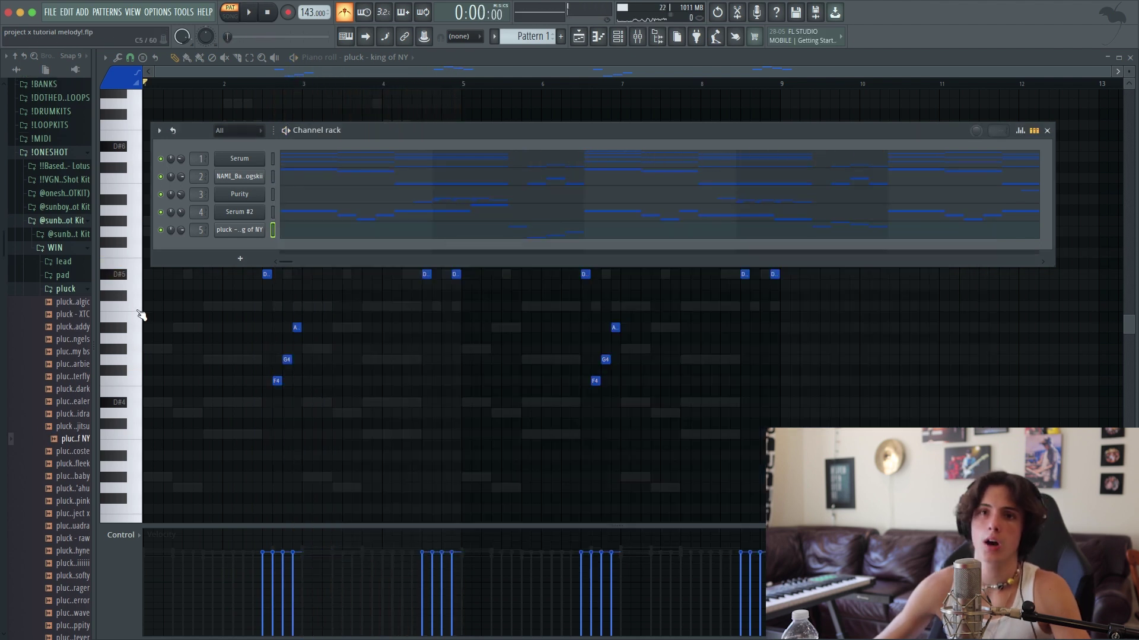
Step: Load the Lead - XTC one-shot from the one-shot kit folders into a new sampler channel and open its miscellaneous settings
left_click(77, 288)
left_click(64, 248)
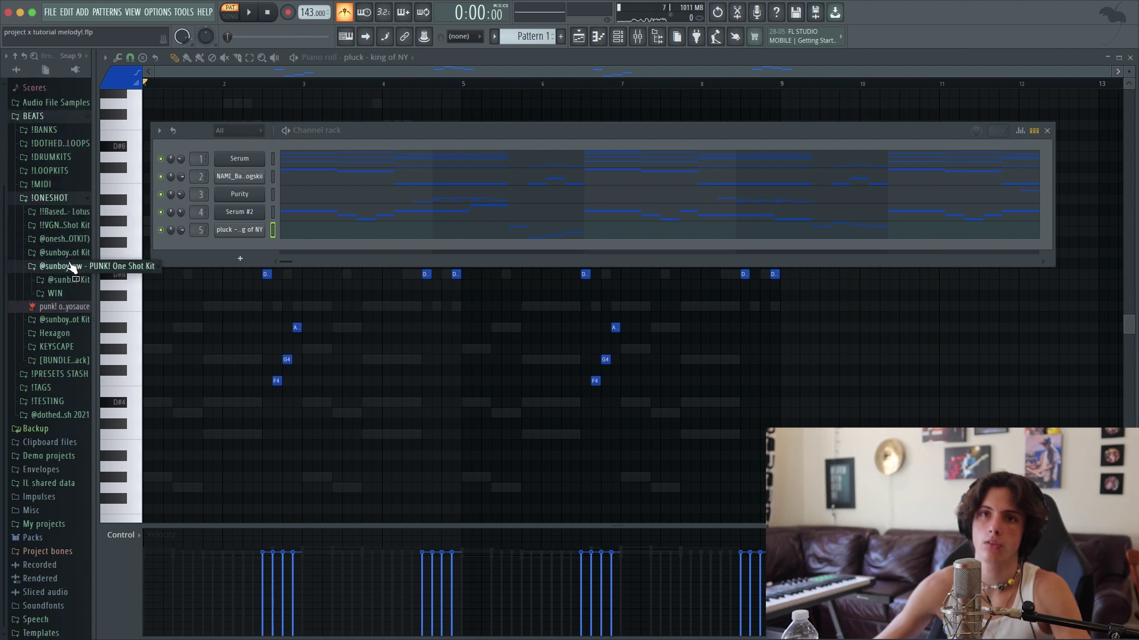
left_click(71, 264)
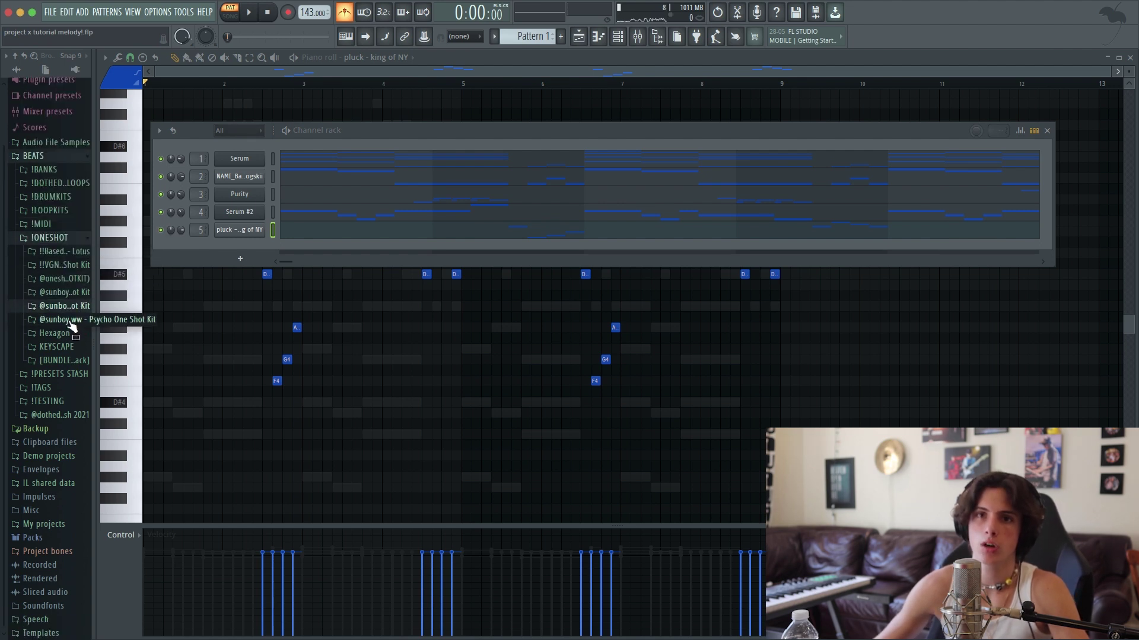
left_click(62, 278)
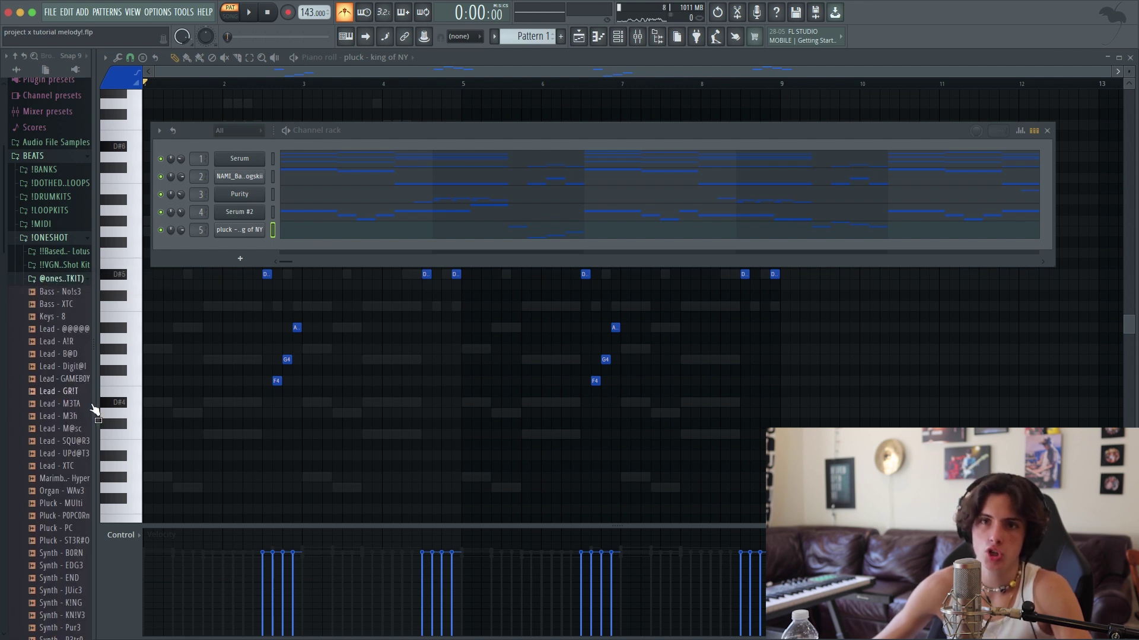
right_click(64, 465)
left_click(166, 478)
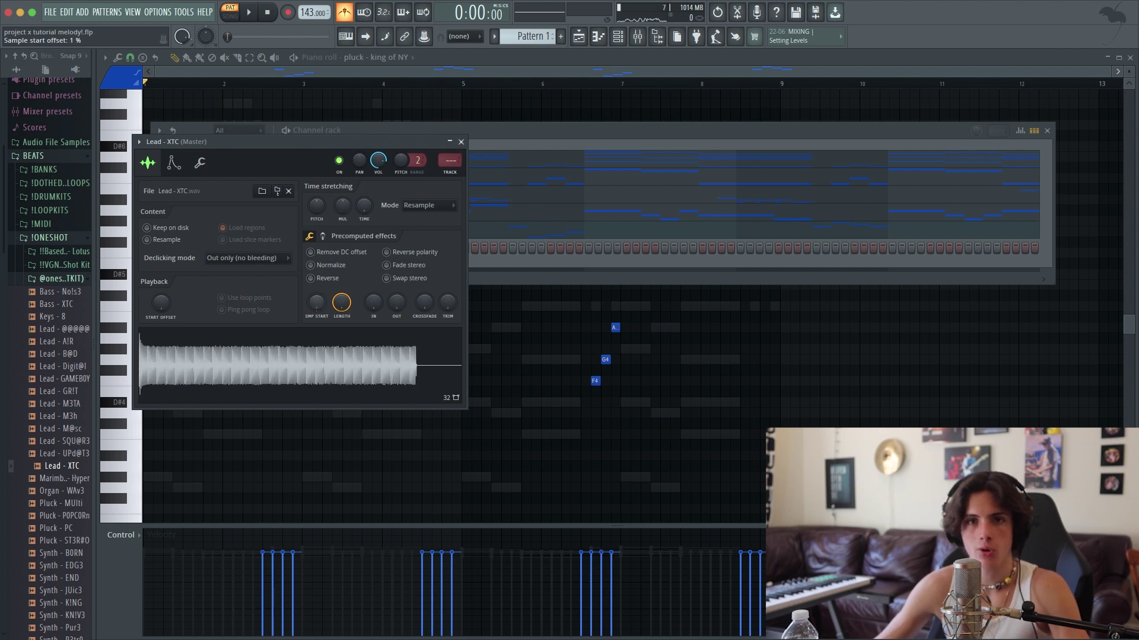
scroll(317, 302, "up", 1)
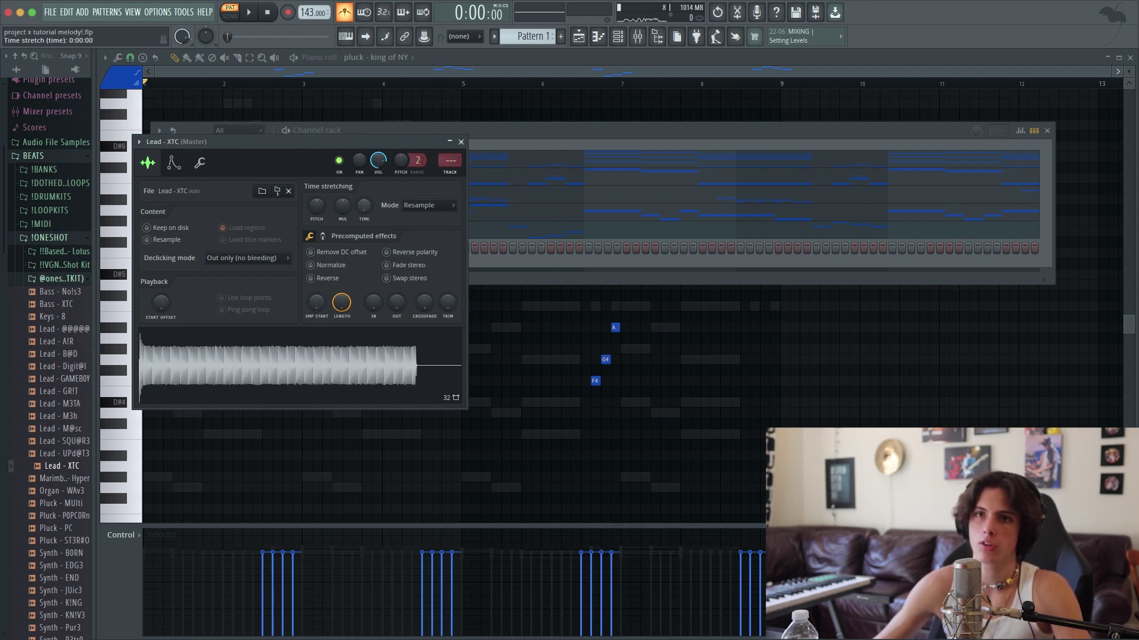
left_click(200, 163)
Step: Place a D#5 note on the last beat of bar 2 for Lead - XTC and duplicate the two bars into bars 3 and 4
left_click_drag(295, 277, 303, 276)
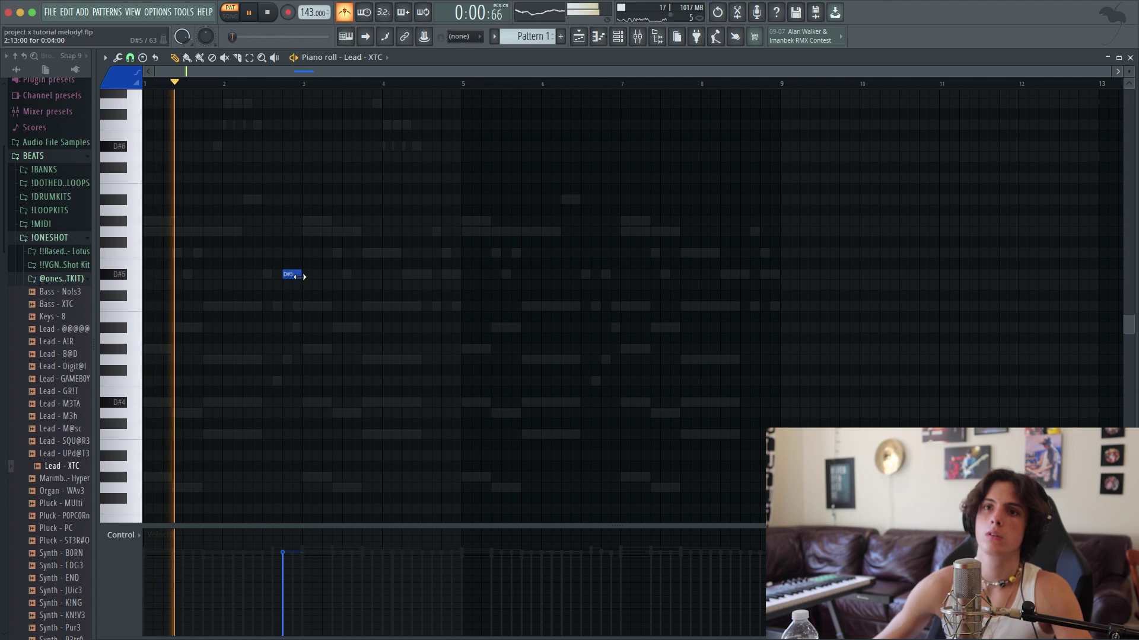
left_click_drag(306, 85, 43, 111)
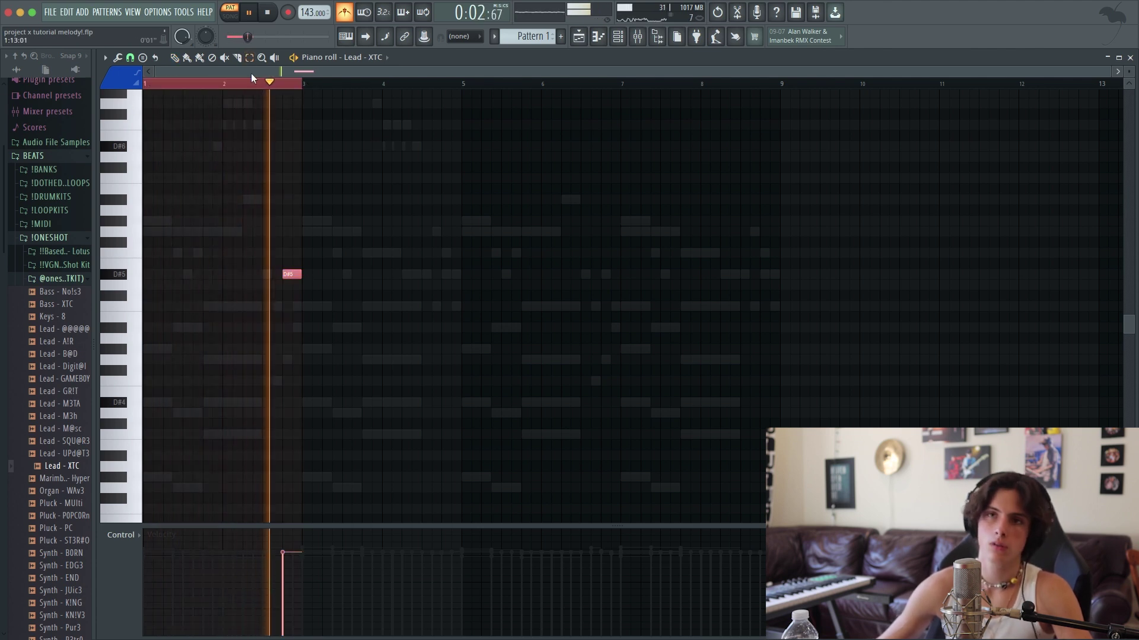
key("ctrl+b")
key("ctrl+d")
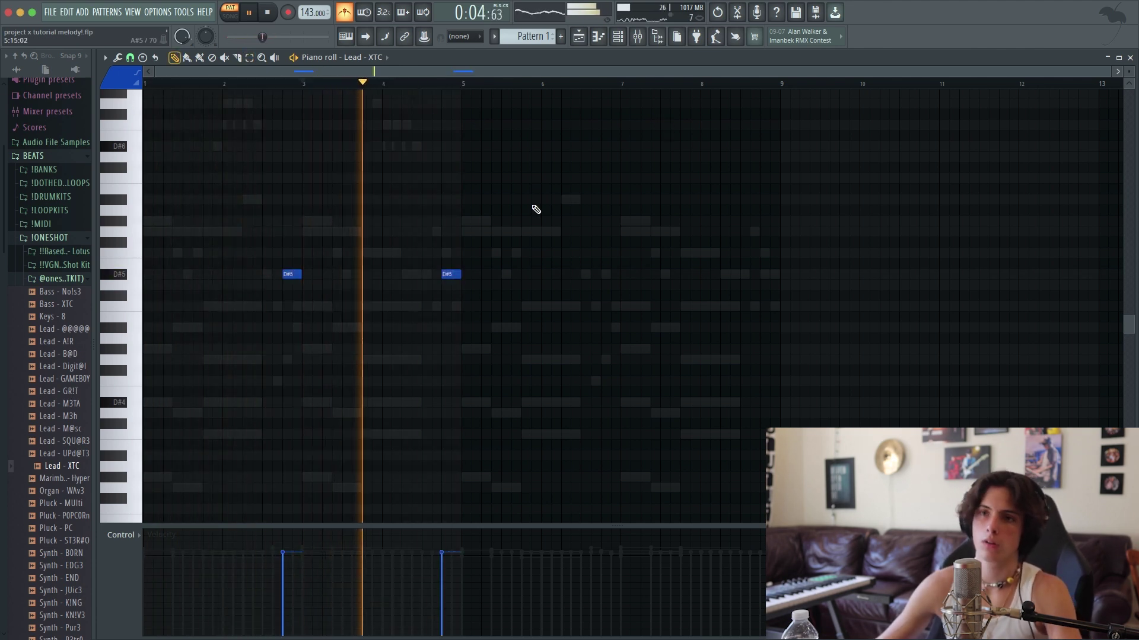
Step: Change the Lead - XTC note in bar 4 to short G5 and A#5 notes and repeat the four bars through bar 8
key("space")
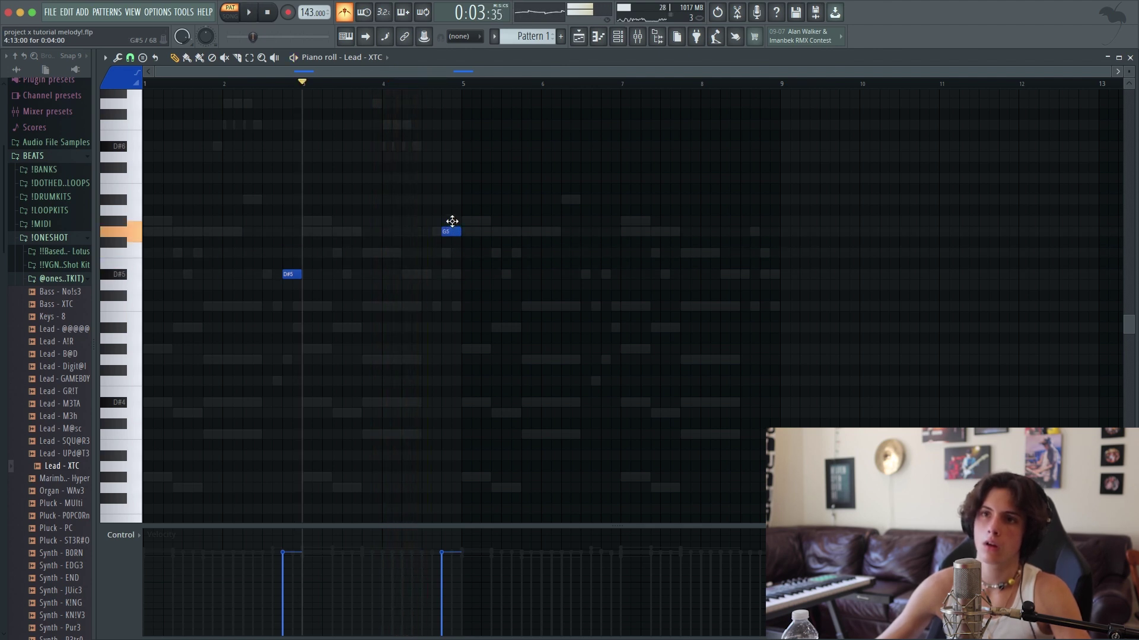
key("space")
left_click_drag(471, 195, 374, 242)
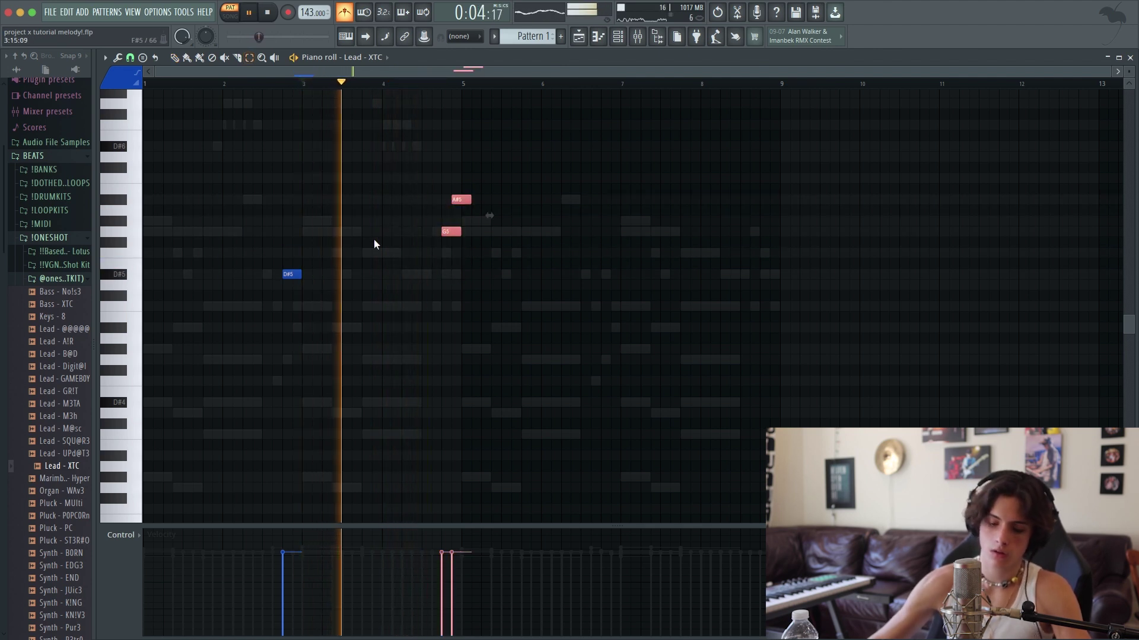
key("ctrl+l")
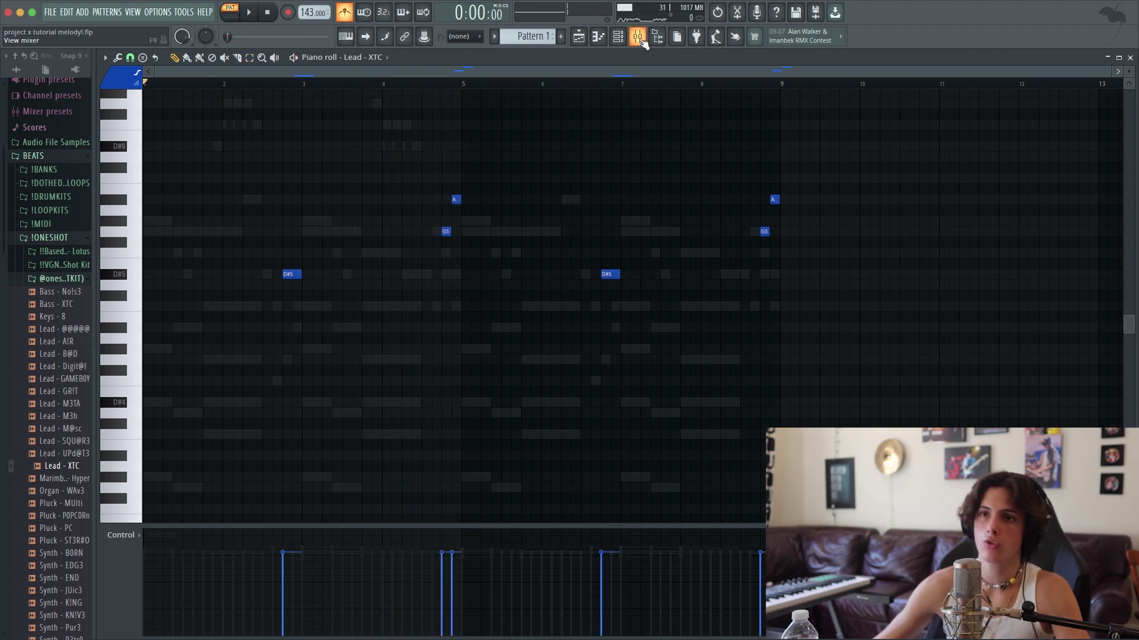
Step: Add Fruity Love Philter to slot 10 of mixer insert 6
left_click(638, 37)
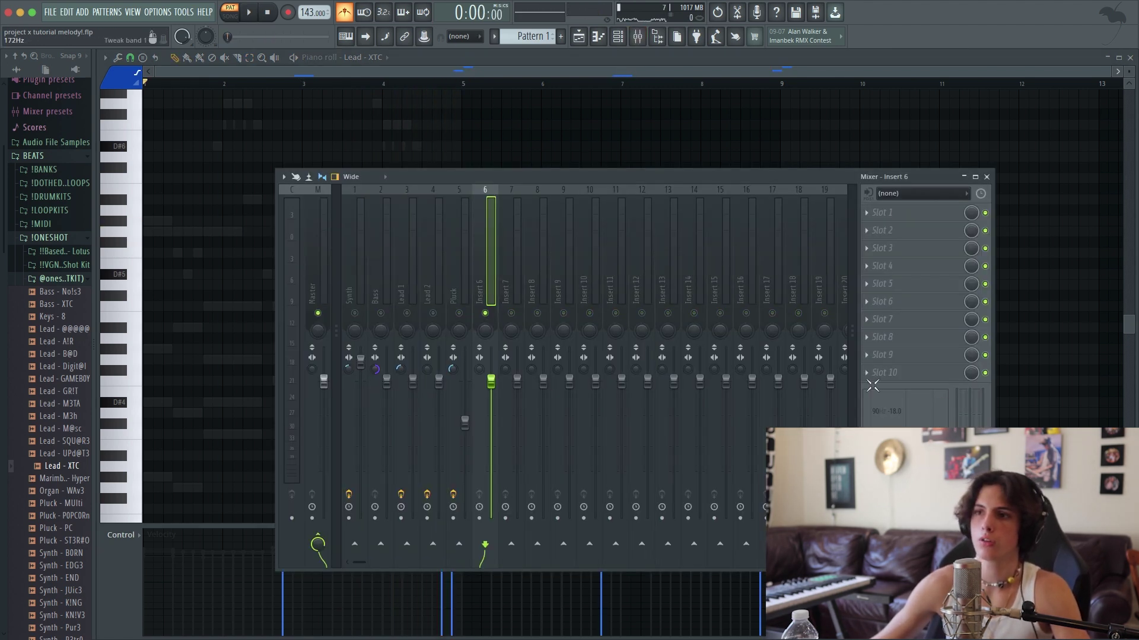
left_click(900, 378)
left_click(625, 170)
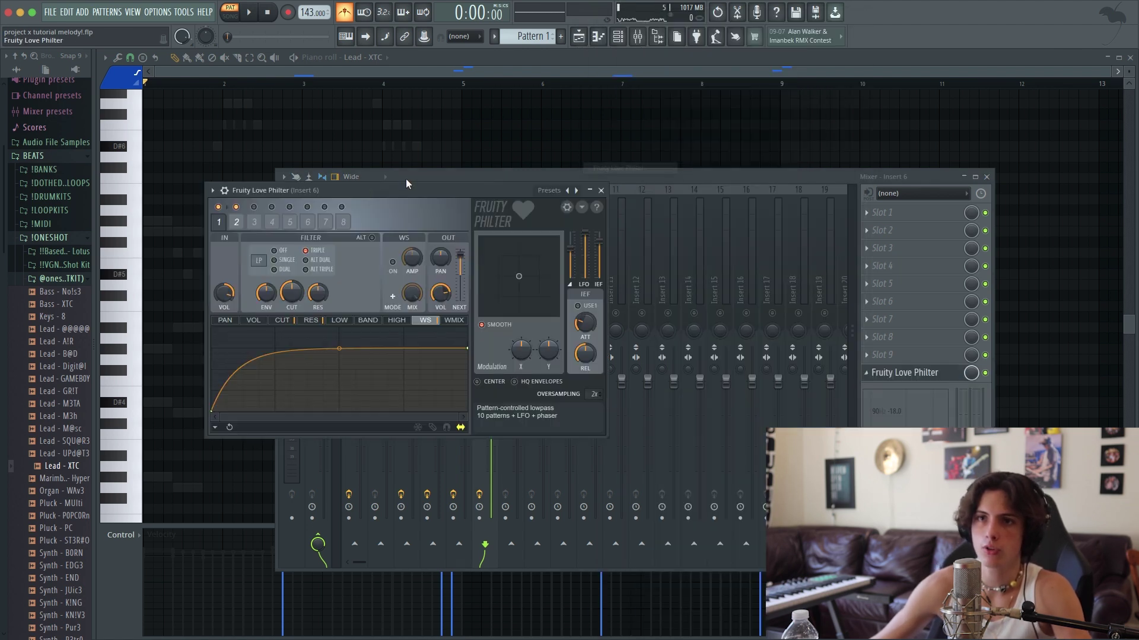
left_click(602, 186)
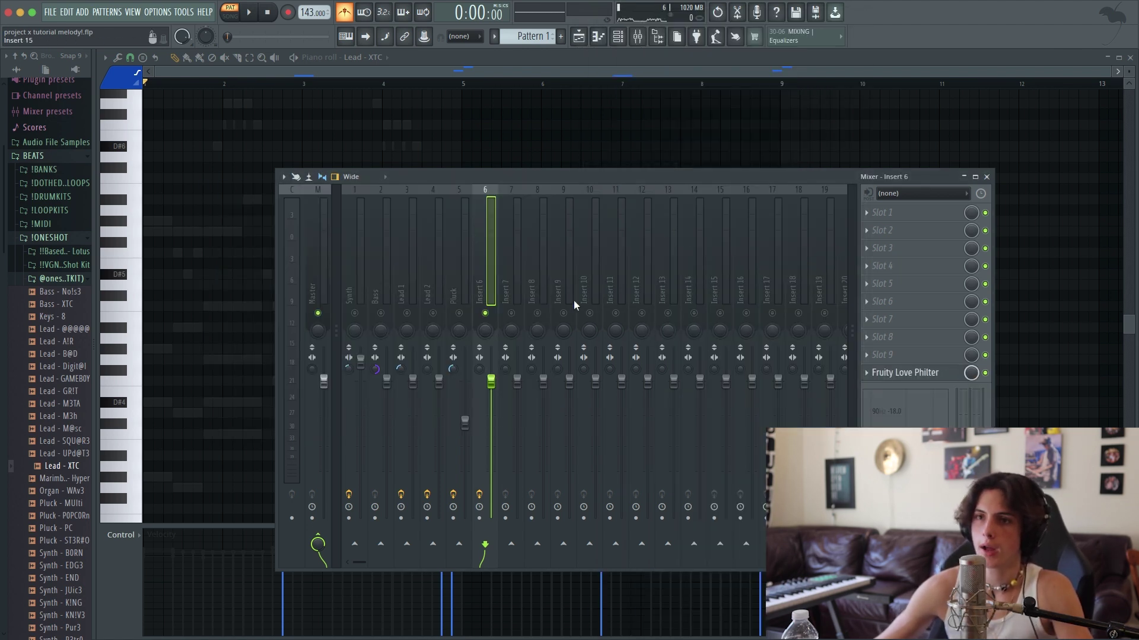
Step: Name mixer insert 6 Bass 2 and insert 2 Bass 1, and adjust Bass 2's stereo separation
right_click(488, 210)
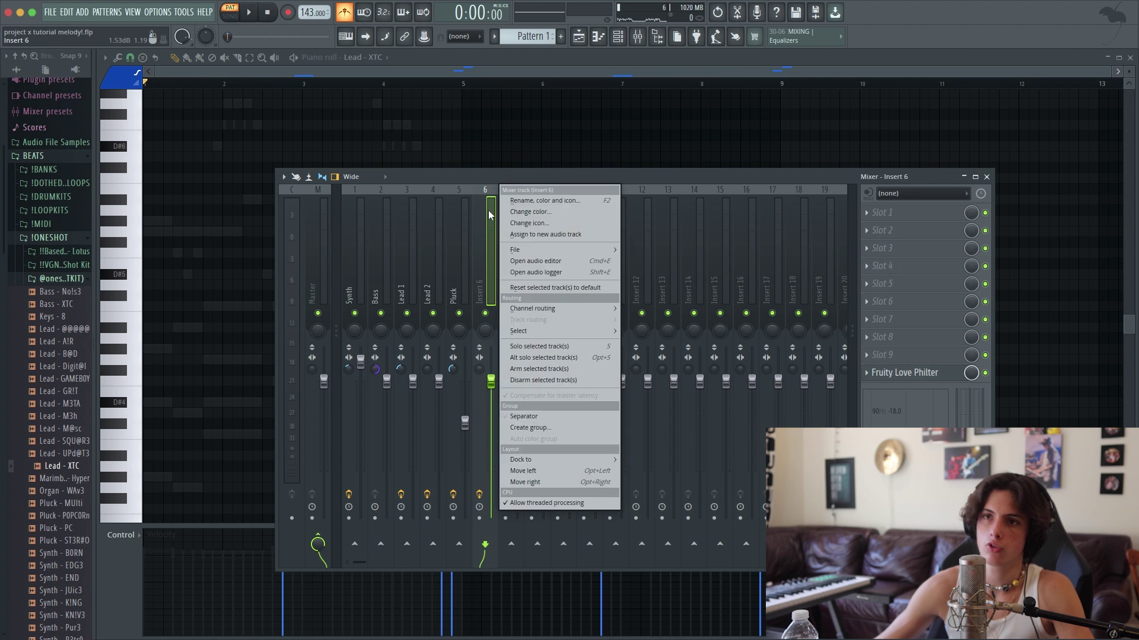
left_click(534, 201)
key("space")
right_click(383, 211)
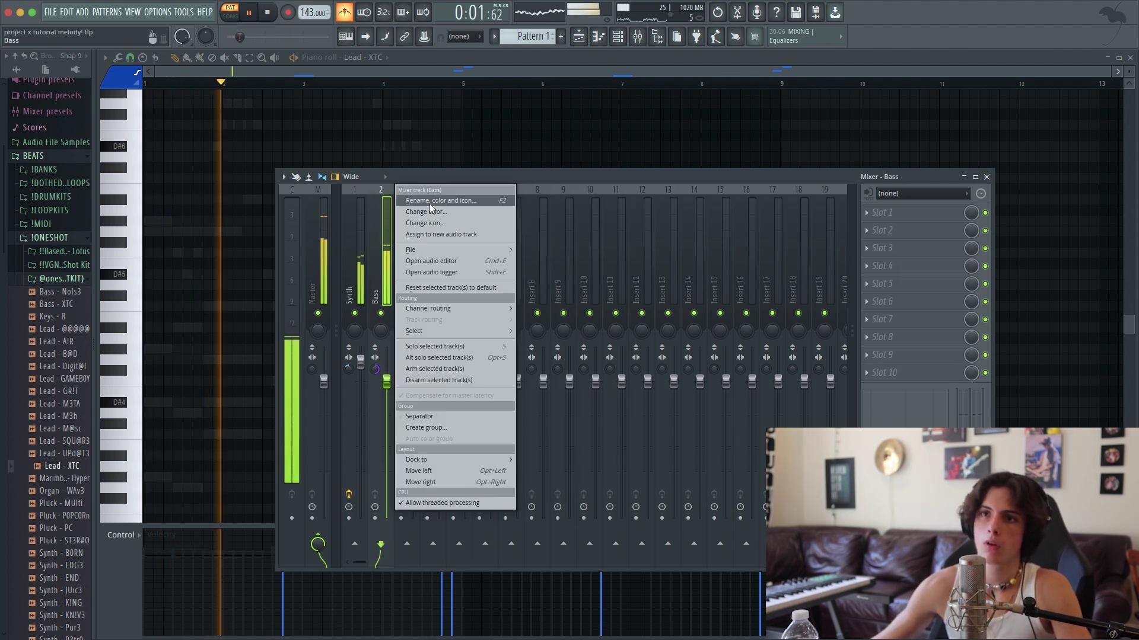
left_click(429, 204)
left_click(399, 189)
type("1")
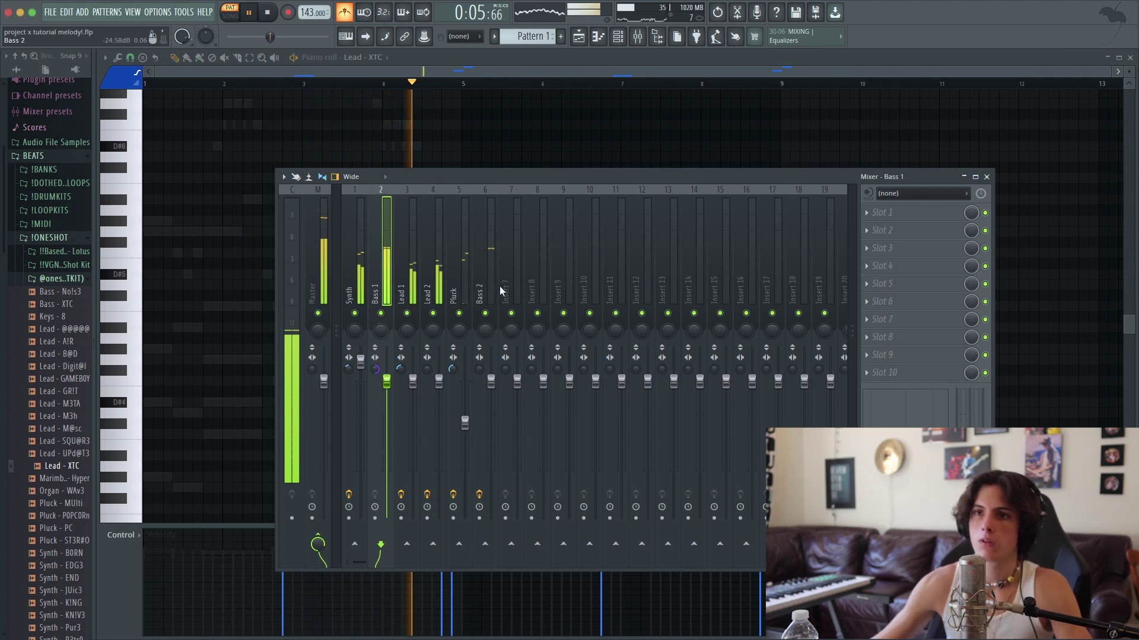
left_click(479, 371)
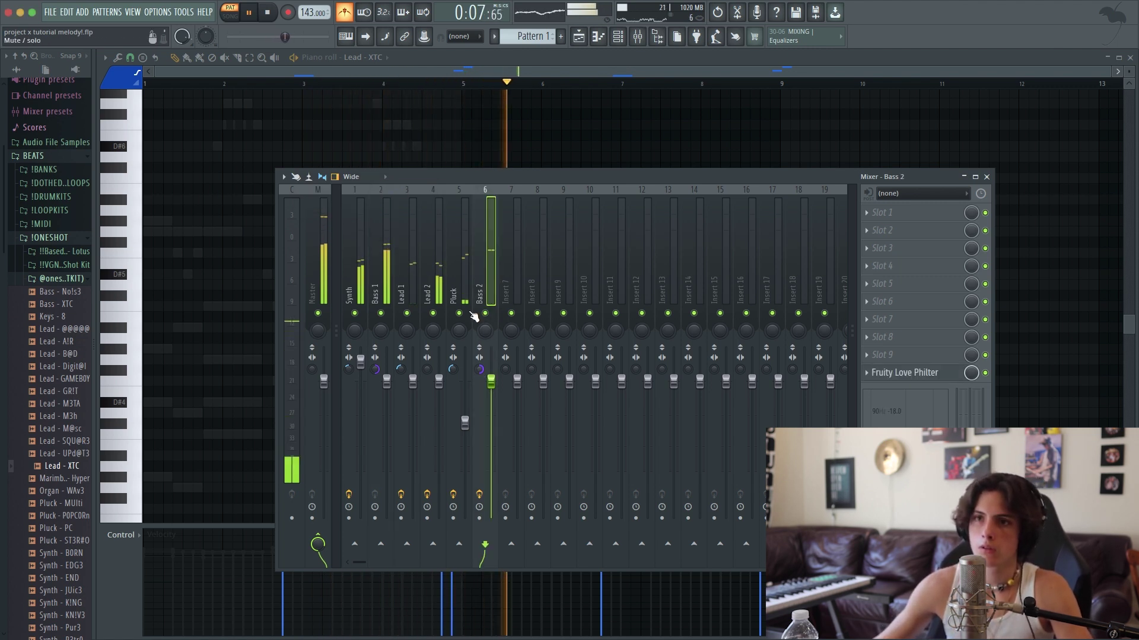
left_click(424, 368)
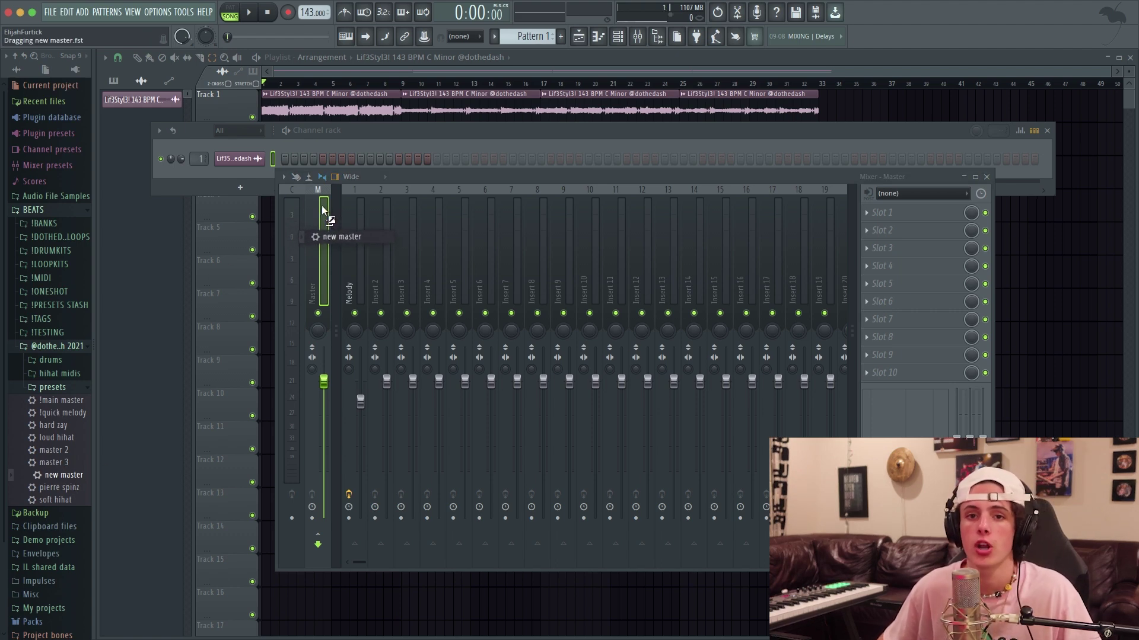
Step: Apply the new master preset to the Master track and close the mixer
left_click(986, 177)
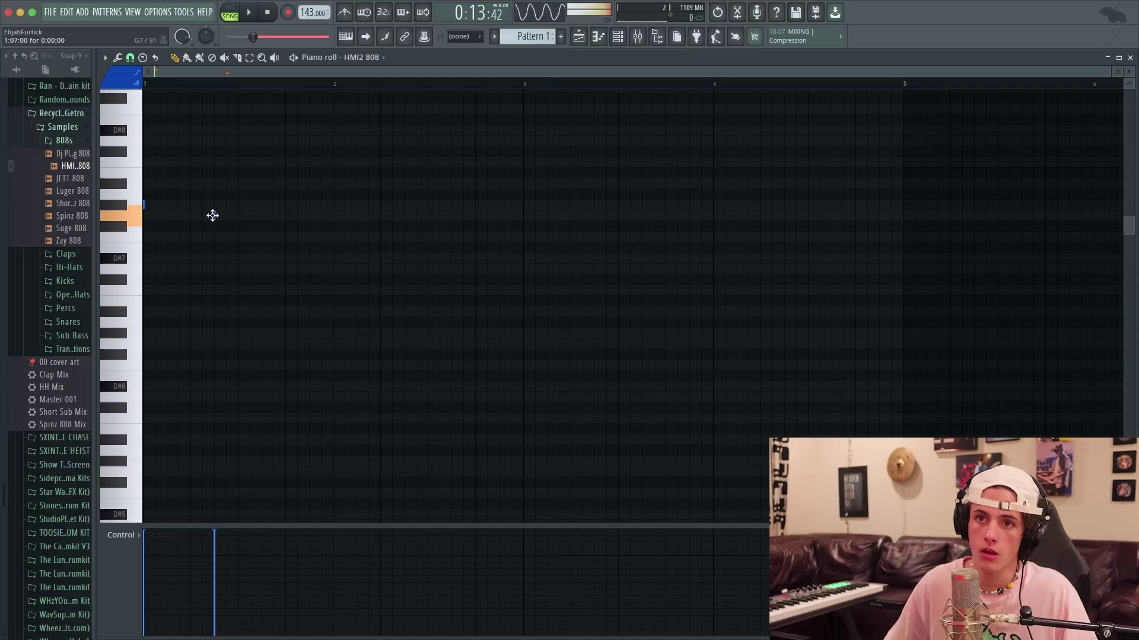
Step: Write an HMI2 808 line of G#5, G5 and C5 notes over bars 1 and 2 and repeat it through bar 8
key("space")
left_click(287, 237)
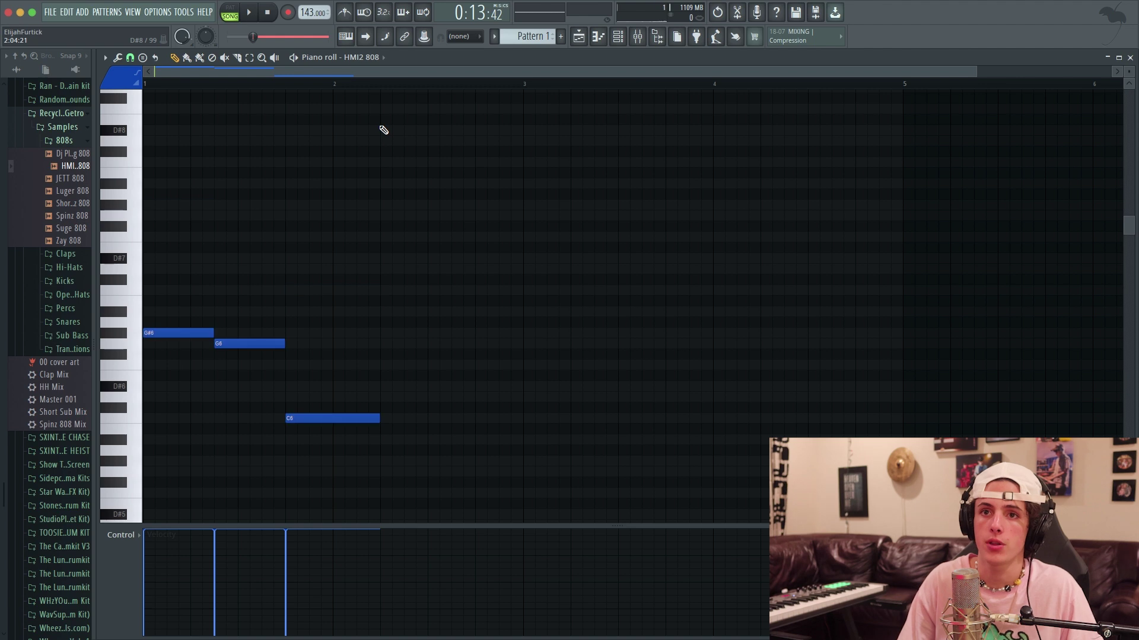
left_click_drag(525, 83, 69, 118)
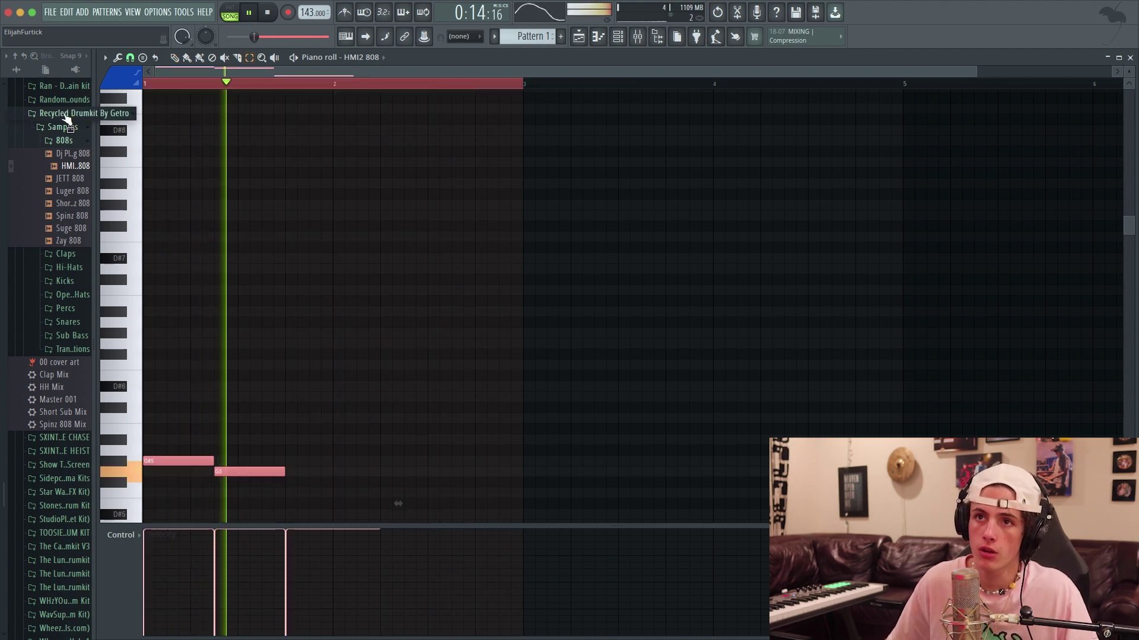
key("super+b")
key("super+b")
key("ctrl+b")
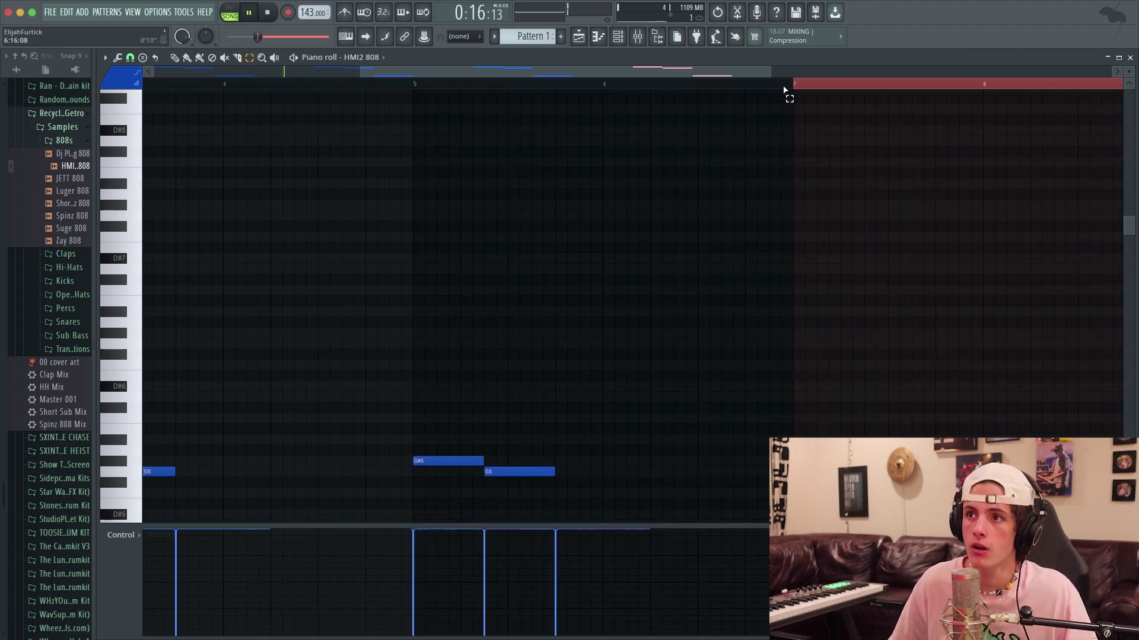
left_click_drag(701, 69, 496, 73)
left_click_drag(565, 72, 845, 72)
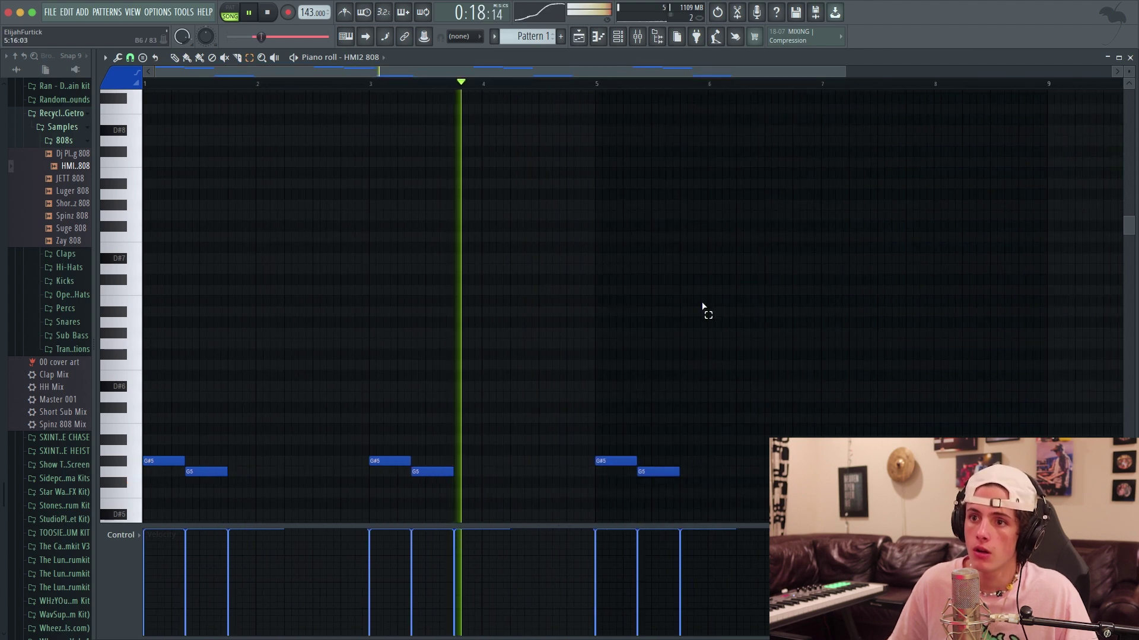
scroll(704, 301, "down", 5)
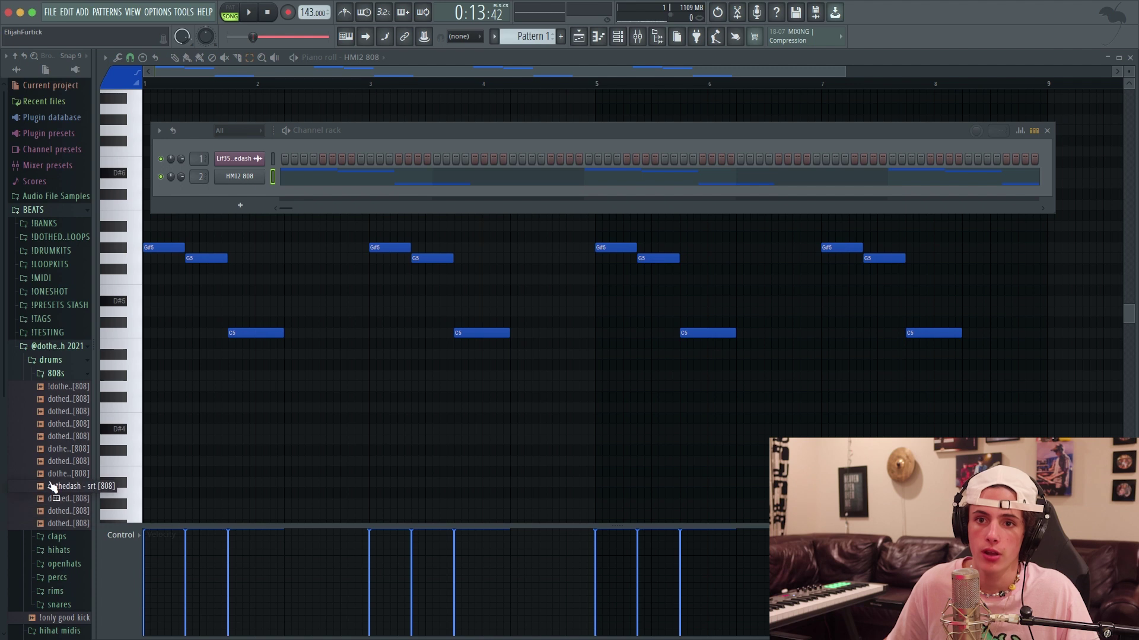
Step: Load the dothedash - srt [808] sample into a new channel and open its piano roll
right_click(50, 484)
left_click(102, 497)
key("Escape")
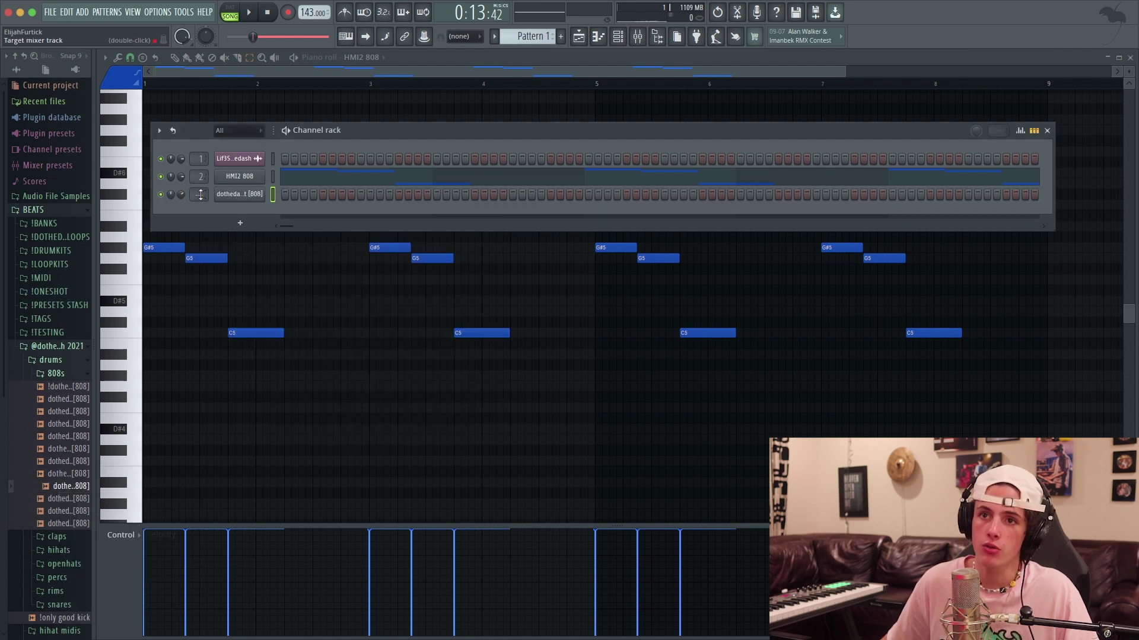
right_click(248, 193)
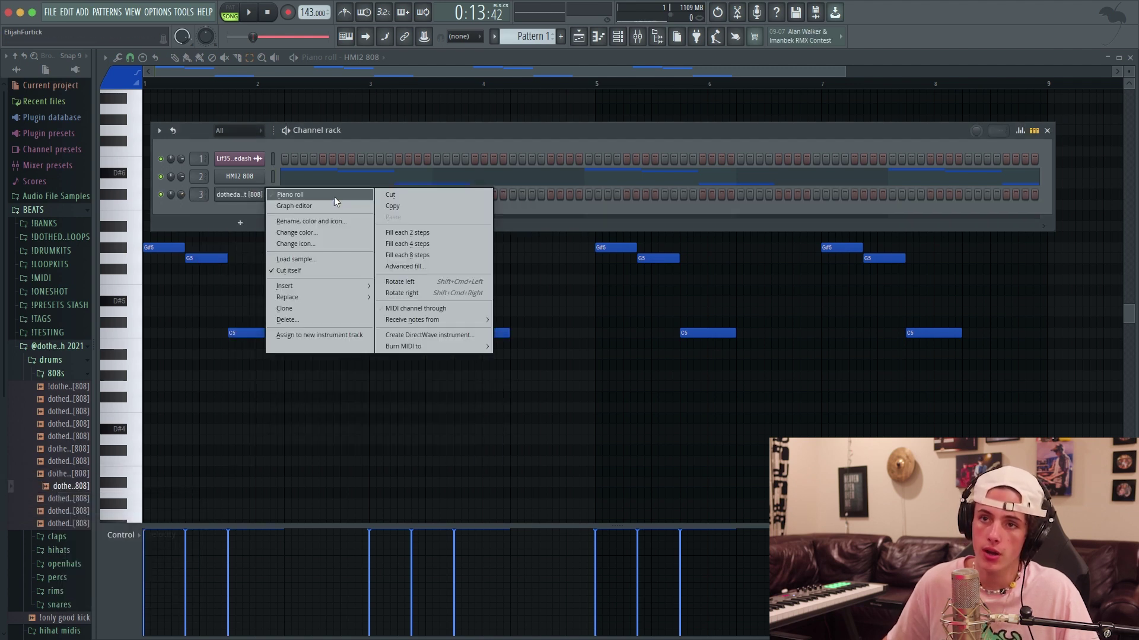
left_click(333, 195)
Step: Place a C5 note on beat 2 of bar 2 for the dothedash - srt 808 and extend it to the start of bar 3
key("space")
left_click(286, 334)
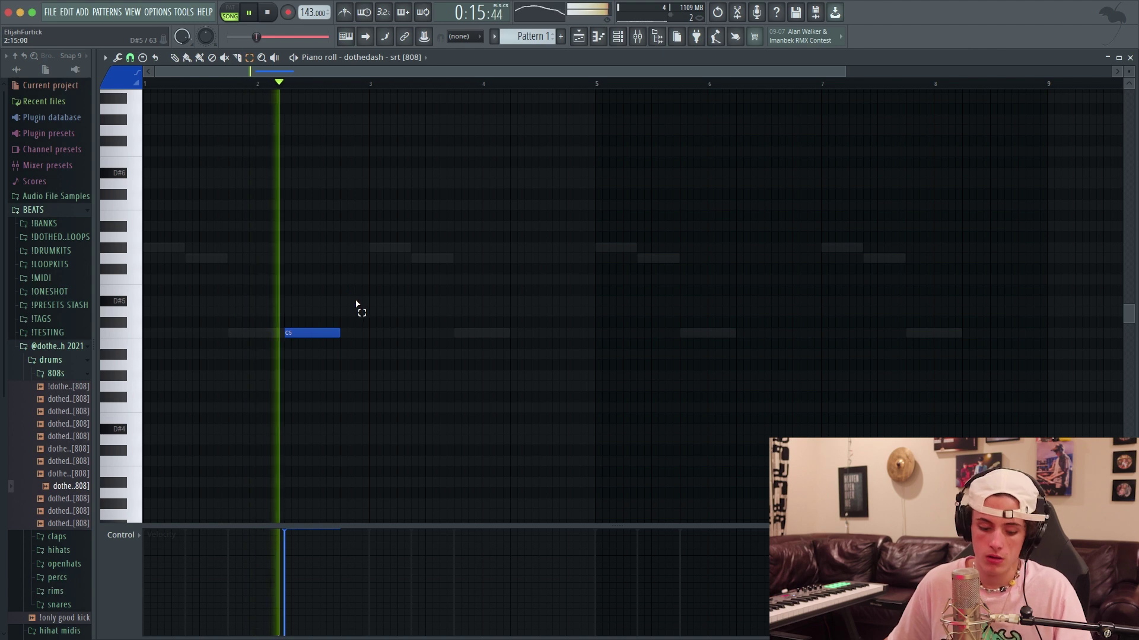
left_click_drag(341, 333, 368, 333)
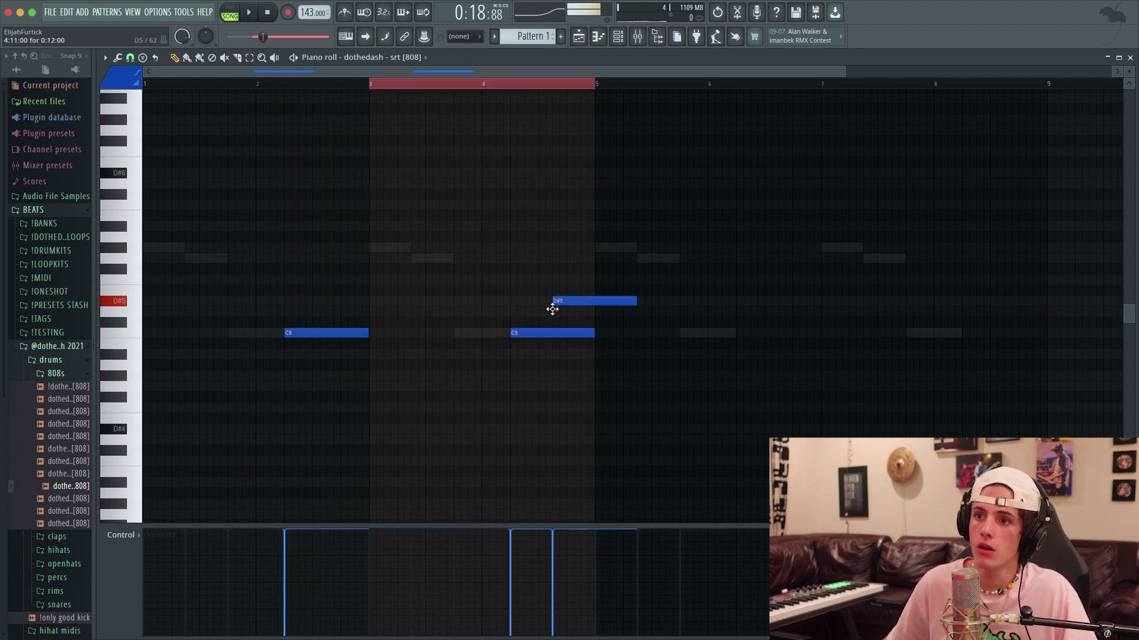
Step: Complete the dothedash - srt 808 phrase with C5, D#5 and C5 notes in bar 4, then repeat the four bars through bar 8
key("space")
key("space")
key("space")
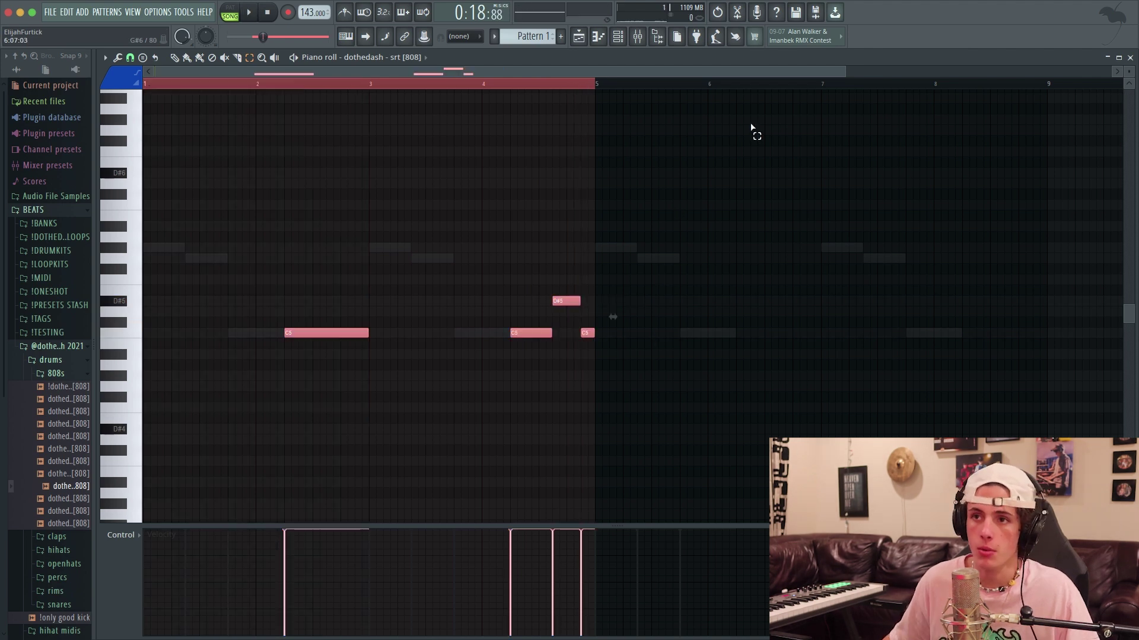
key("ctrl+b")
key("ctrl+d")
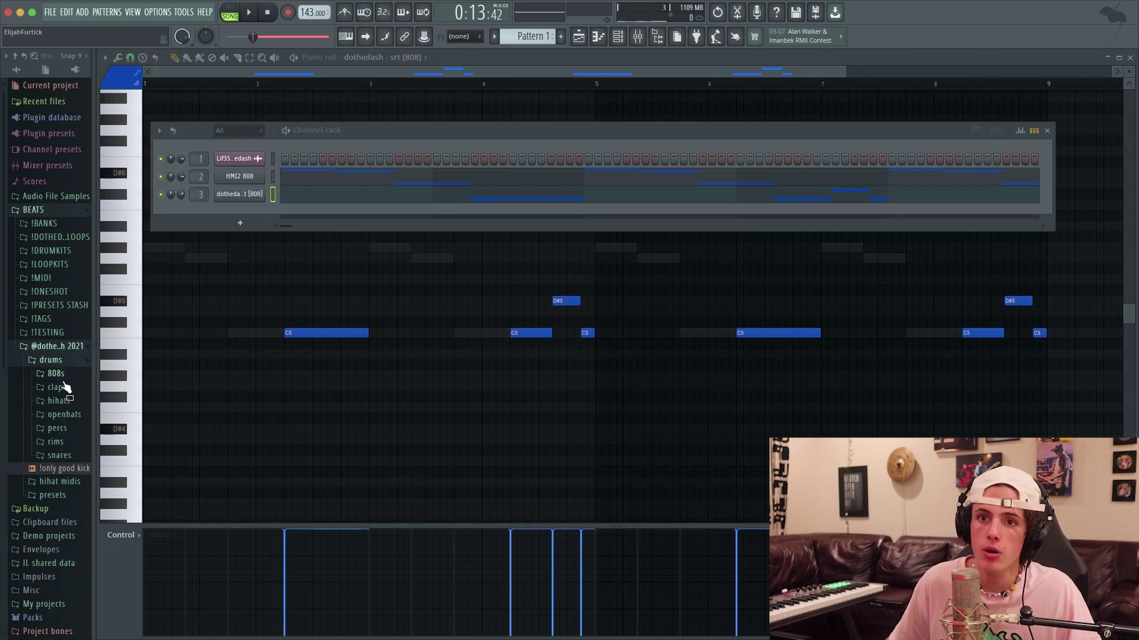
Step: Load the !dothedash - main [clap] sample into a new channel and place clap hits on steps 9 and 25
left_click(66, 386)
right_click(74, 396)
left_click(93, 412)
key("space")
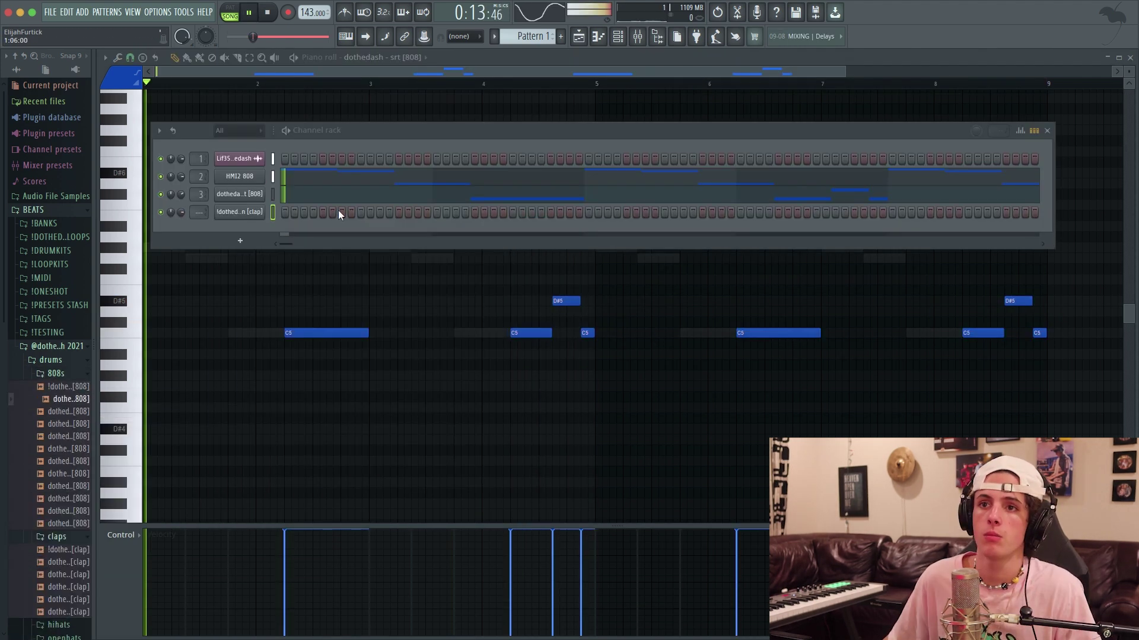
left_click(360, 212)
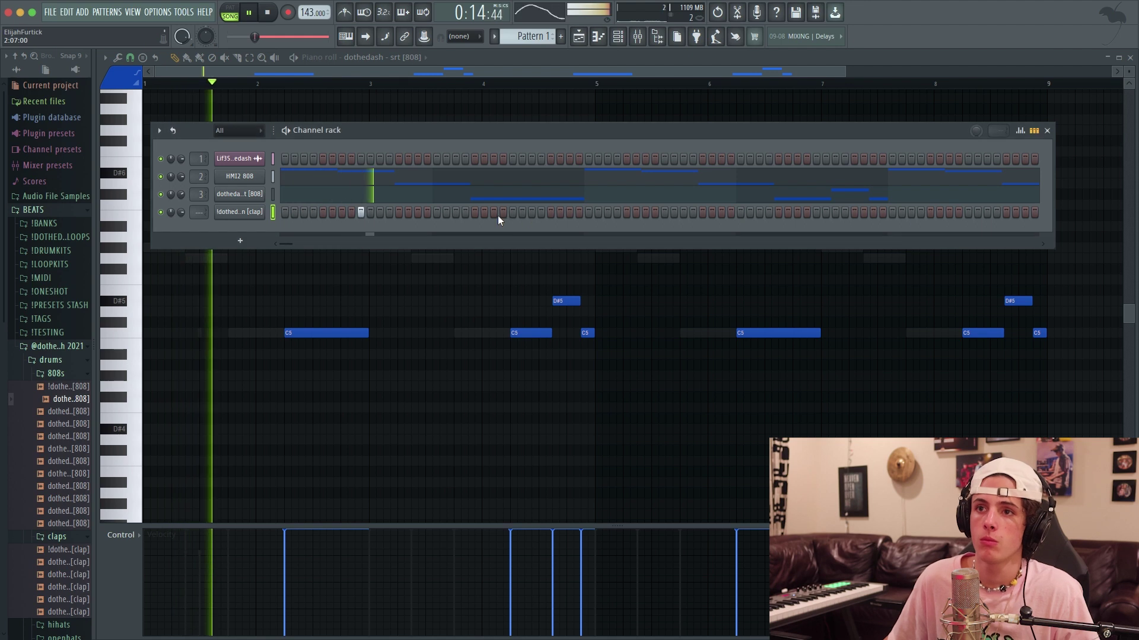
left_click(512, 212)
Step: Turn on Loop all channels to repeat the clap hits through bar 8, and name the clap's mixer track Snare
left_click(173, 130)
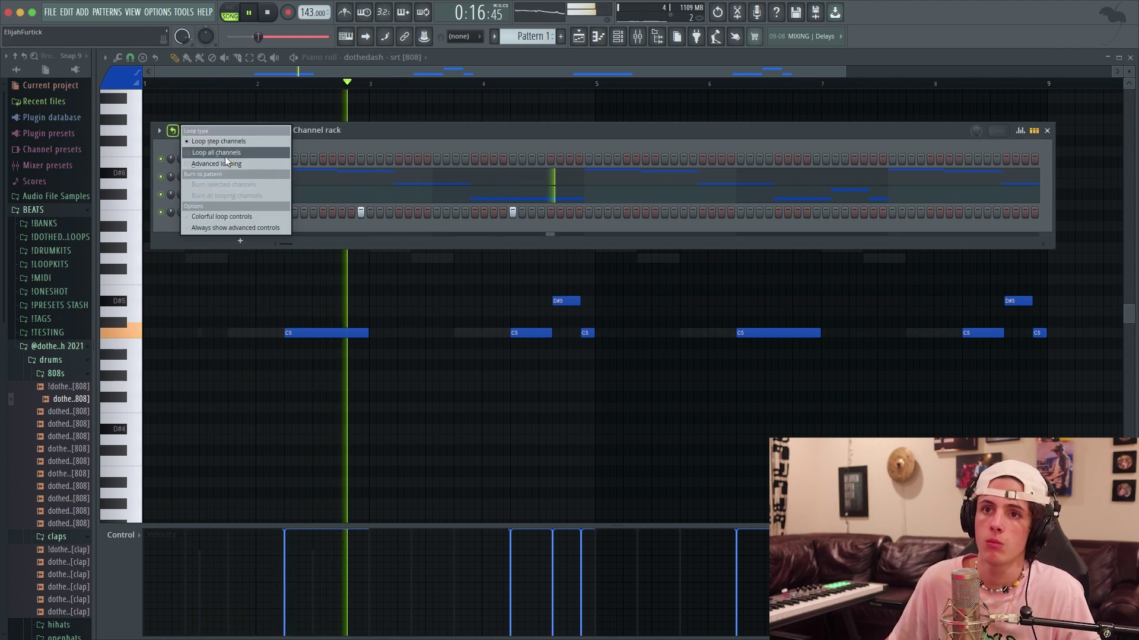
left_click(225, 155)
left_click_drag(1057, 212, 1057, 200)
left_click_drag(199, 212, 199, 200)
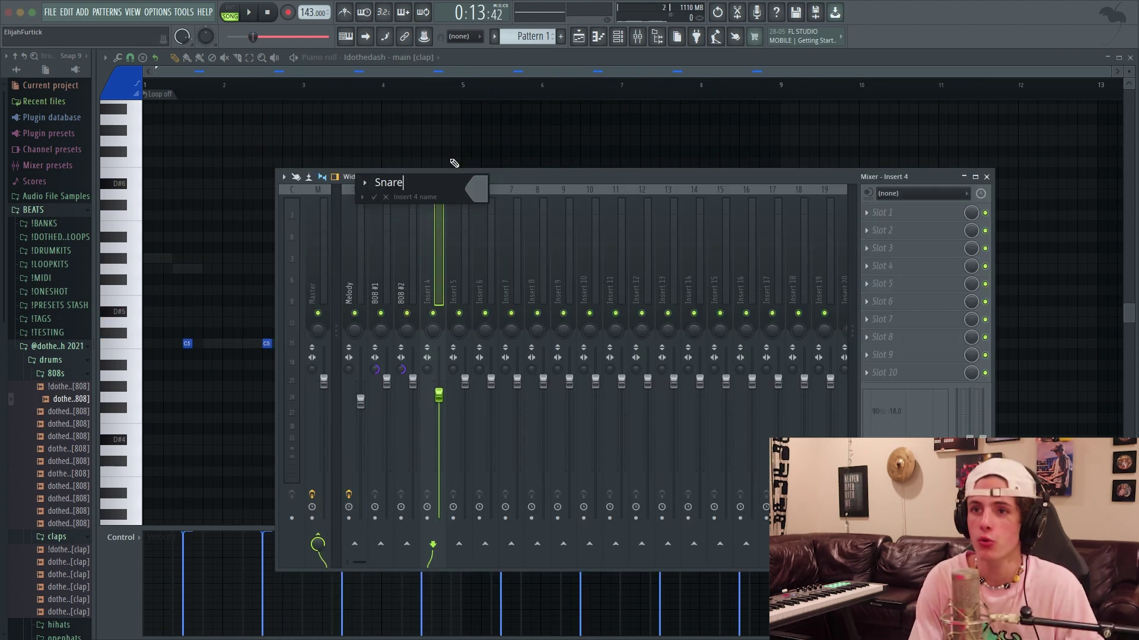
Step: Replace the clap sample in channel 4 with dothedash - no lie [snare] and shift its pitch by -100 cents
left_click(619, 41)
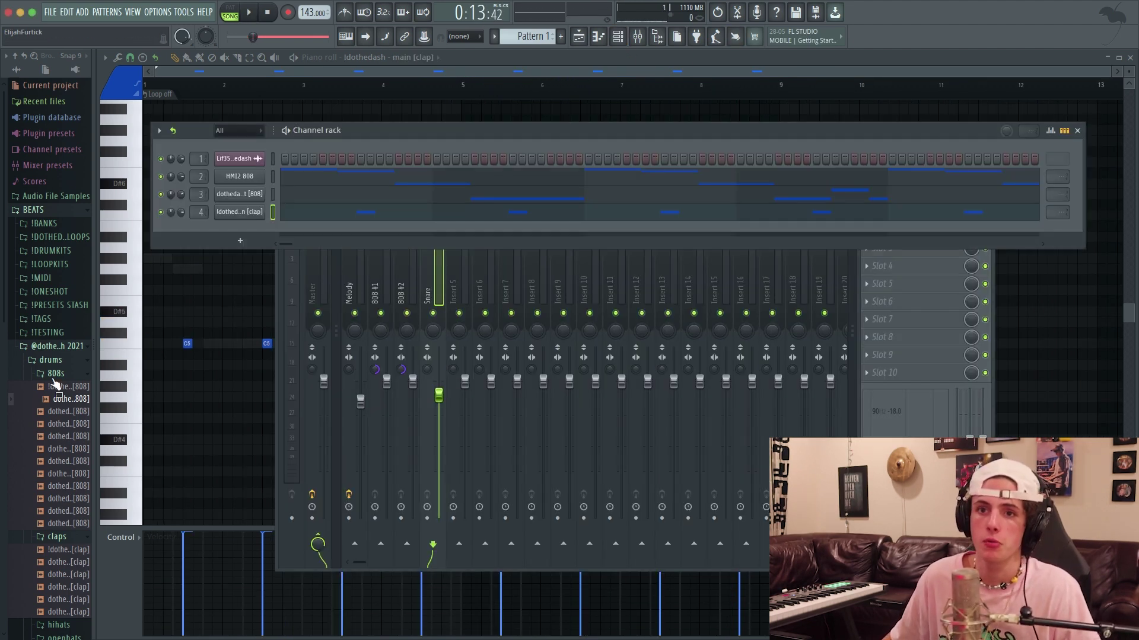
left_click(55, 373)
left_click(59, 530)
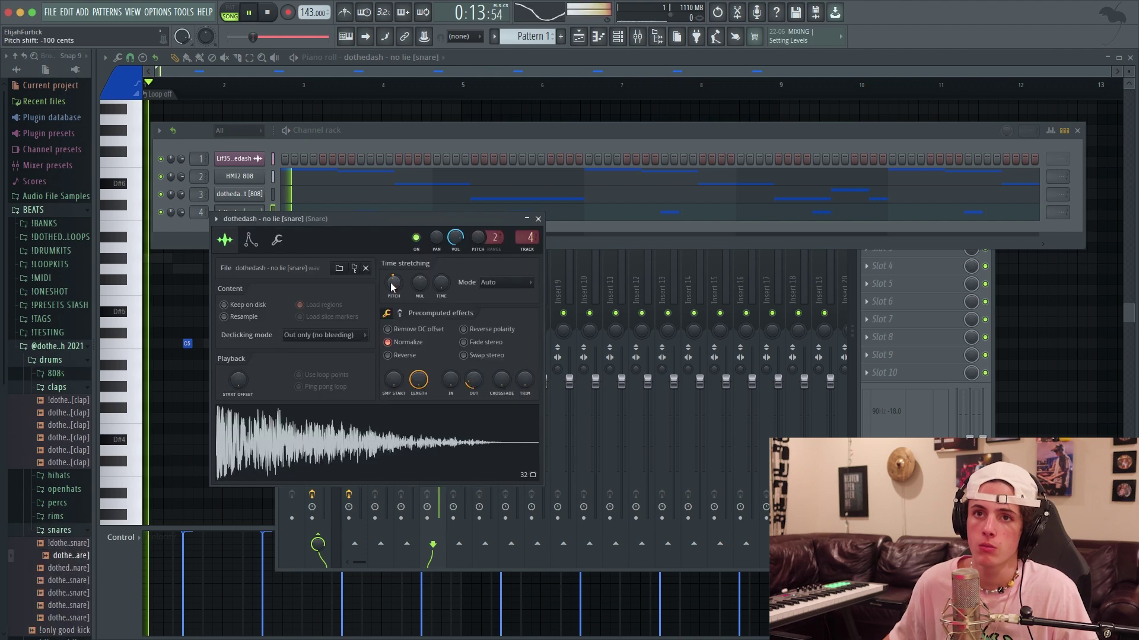
left_click(529, 231)
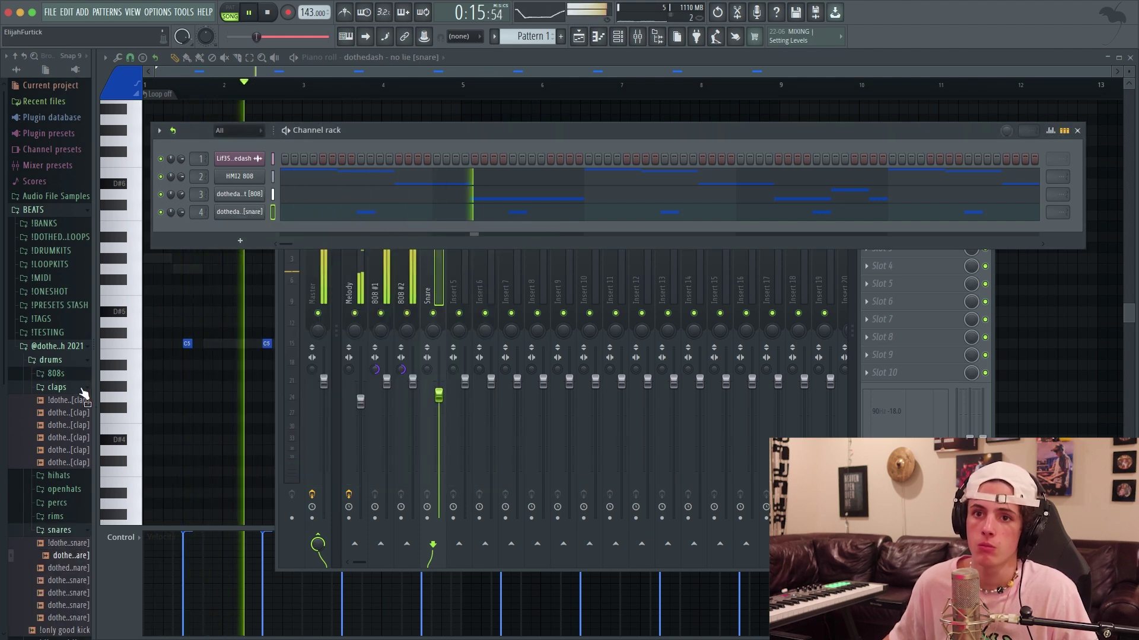
Step: Load the !dothedash - main [openhat] sample from the openhats folder into a new channel
left_click(57, 386)
left_click(59, 456)
left_click(64, 414)
right_click(70, 422)
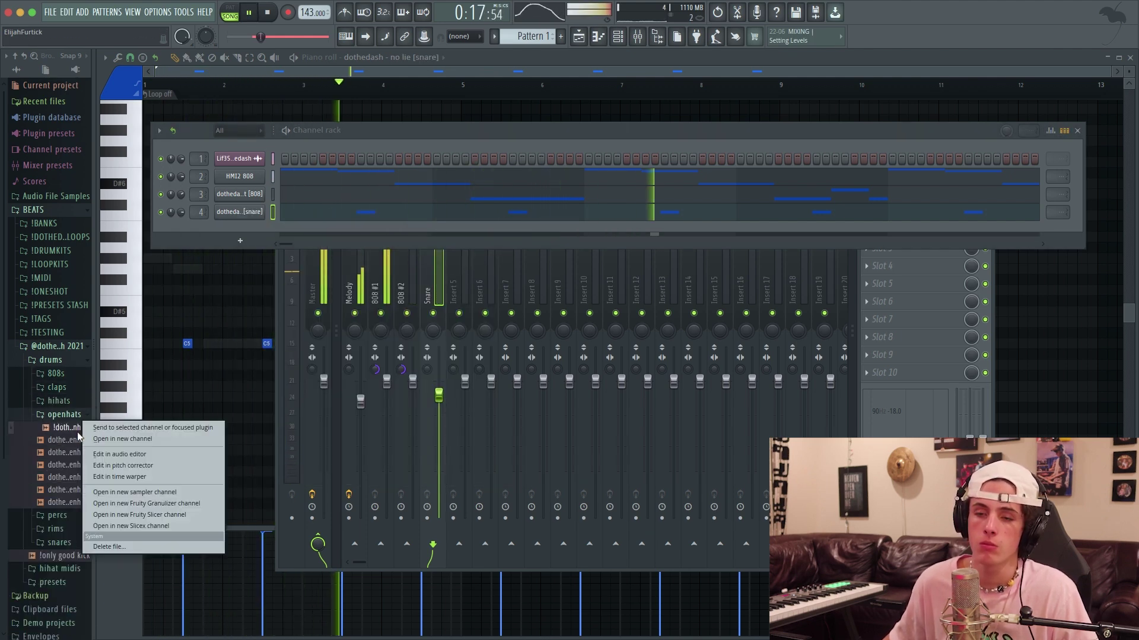
left_click(155, 440)
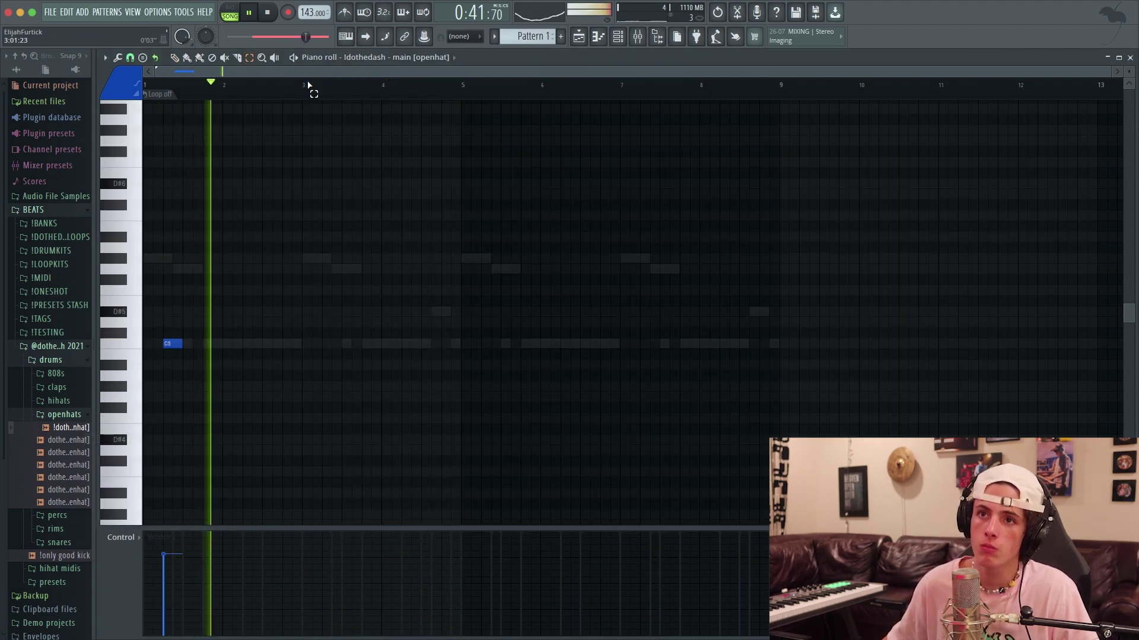
Step: Repeat the open hat's C5 note on beat 2 of bar 1 every two bars through bar 8
left_click_drag(306, 88, 144, 88)
key("ctrl+b")
key("ctrl+b")
key("ctrl+d")
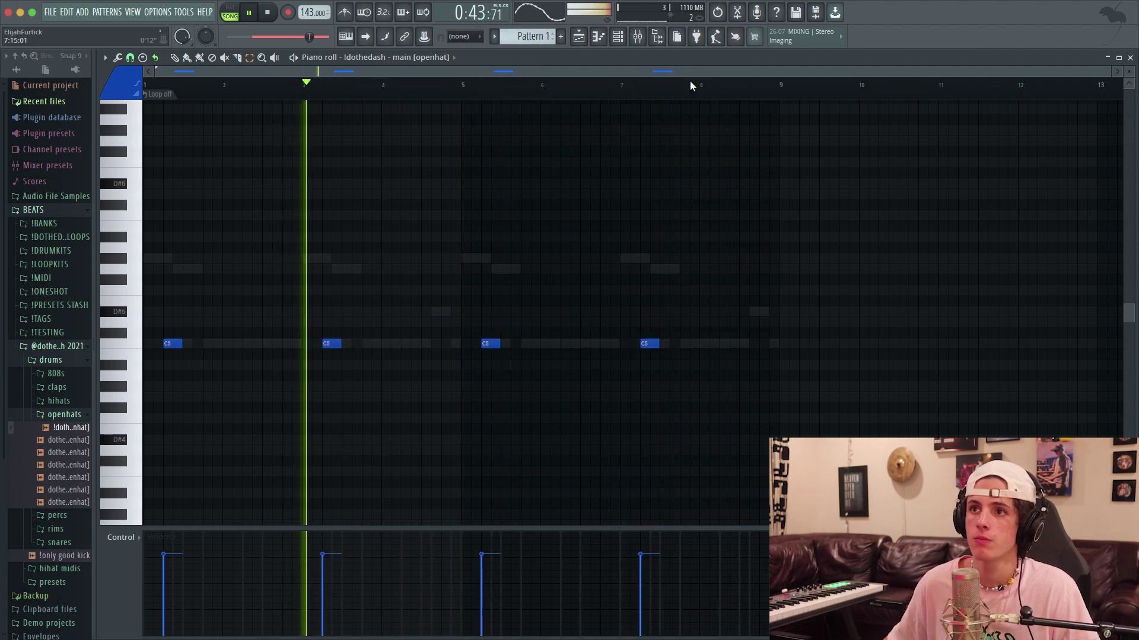
Step: Apply the loud hihat preset from the presets folder to the open hat's mixer track, Insert 5
left_click(640, 42)
right_click(465, 258)
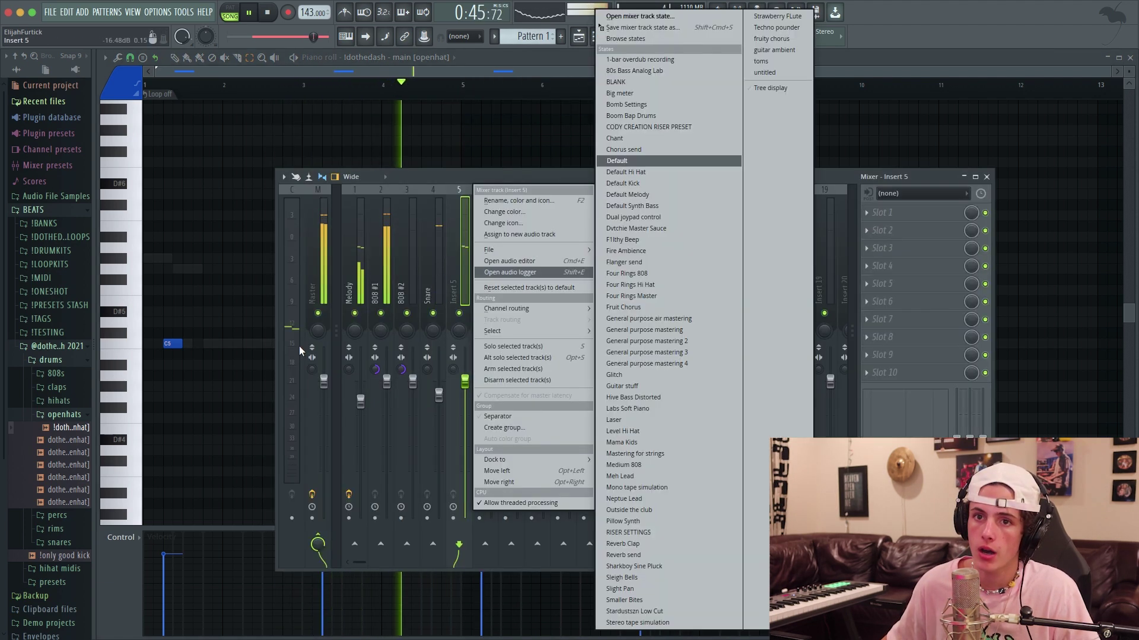
left_click(336, 331)
left_click(68, 416)
left_click(60, 361)
left_click(73, 389)
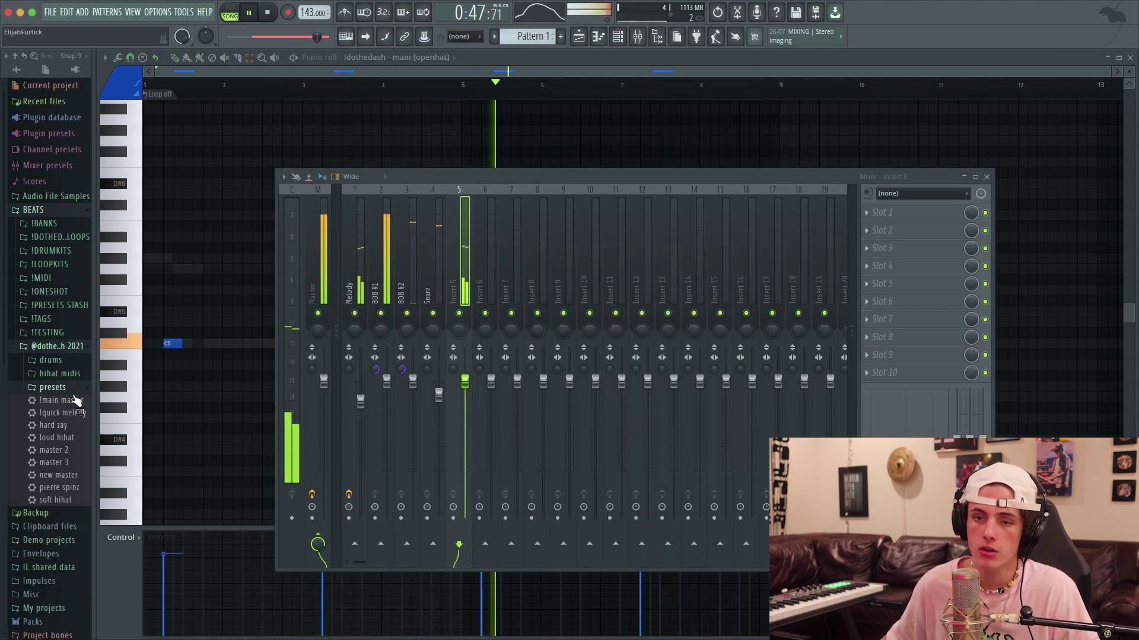
left_click_drag(462, 206, 463, 203)
Step: Rename the open hat's mixer track to Open Hat
right_click(463, 188)
left_click(474, 203)
left_click_drag(371, 185, 398, 185)
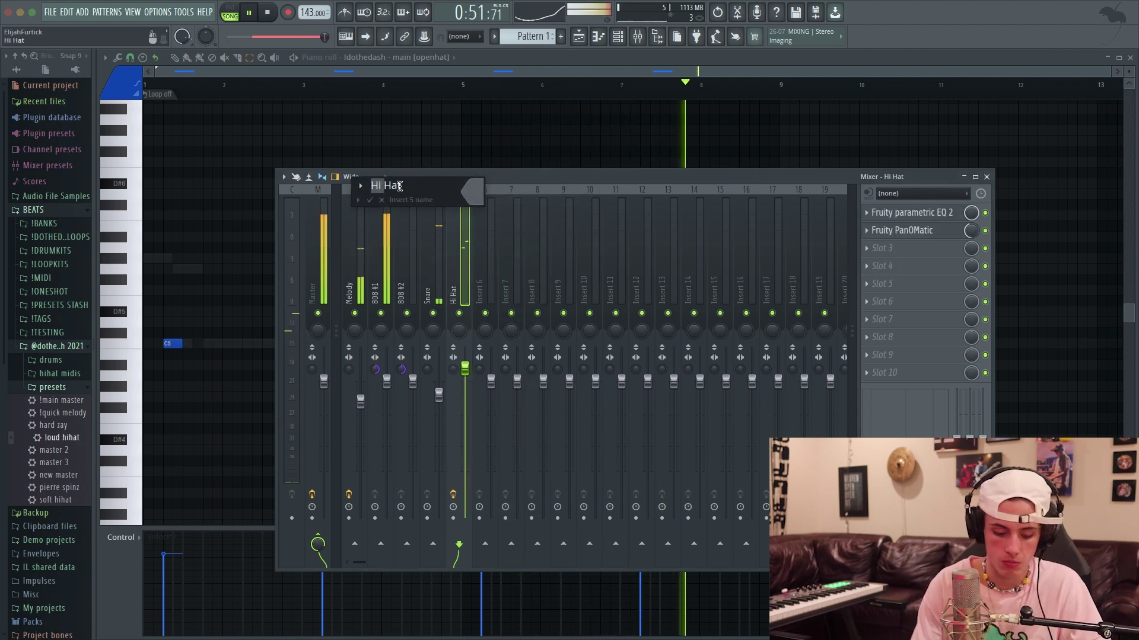
key("Return")
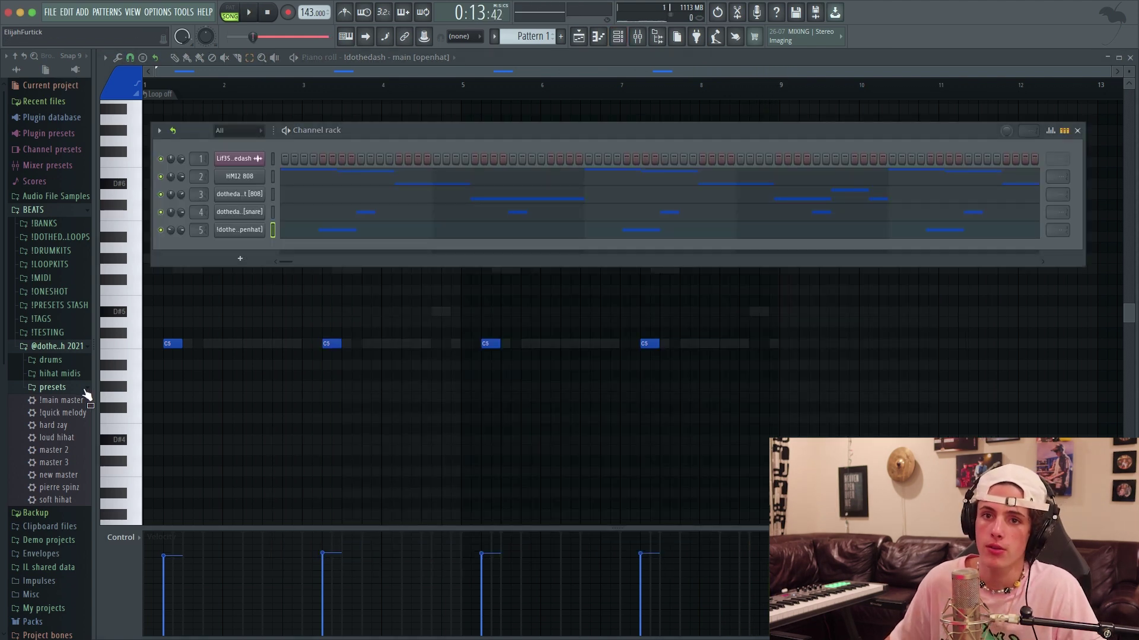
Step: Load the !dothedash - main [snare] sample into a new channel and start playback
left_click(84, 389)
left_click(65, 360)
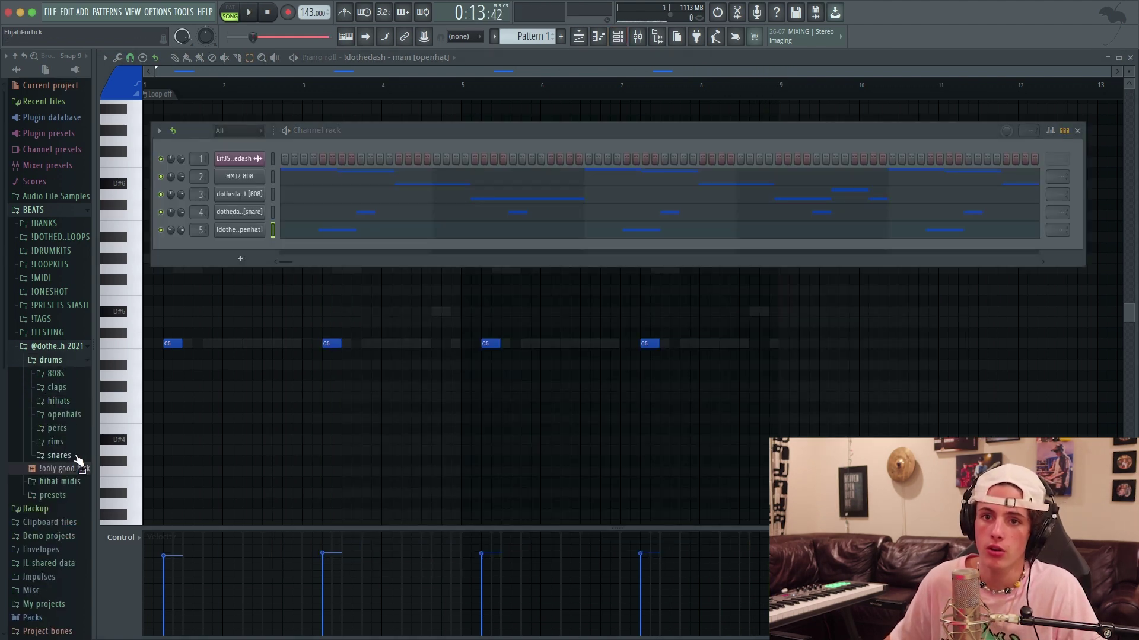
left_click(77, 455)
right_click(85, 468)
left_click(127, 480)
key("space")
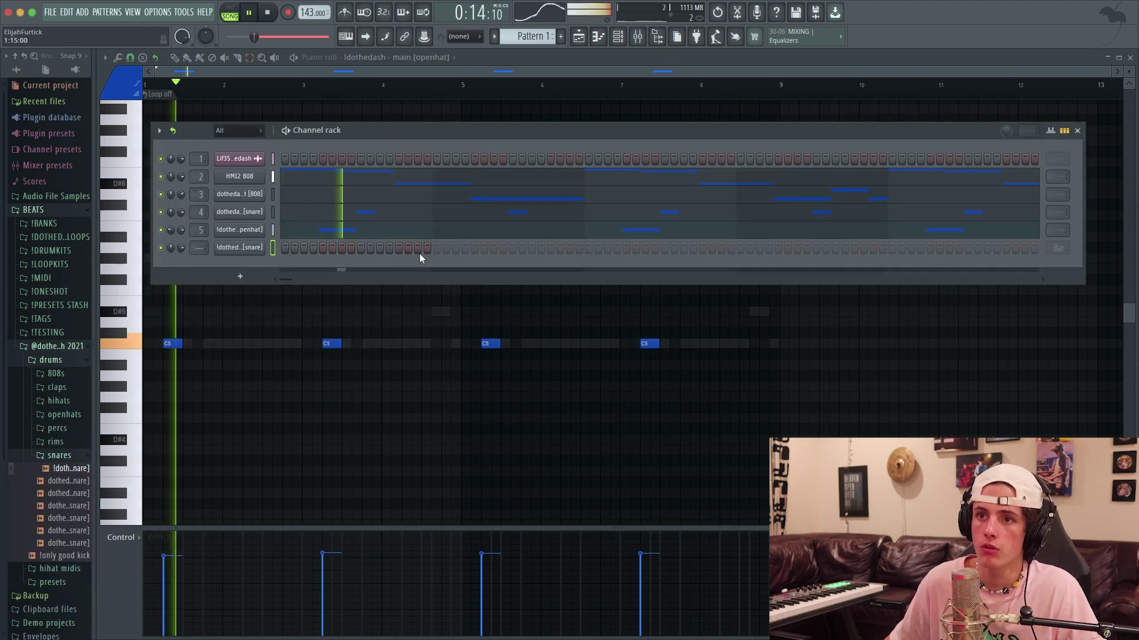
Step: Place hits for the new snare on steps 19, 51 and 63 and repeat the four-bar pattern through bar 8
left_click(454, 248)
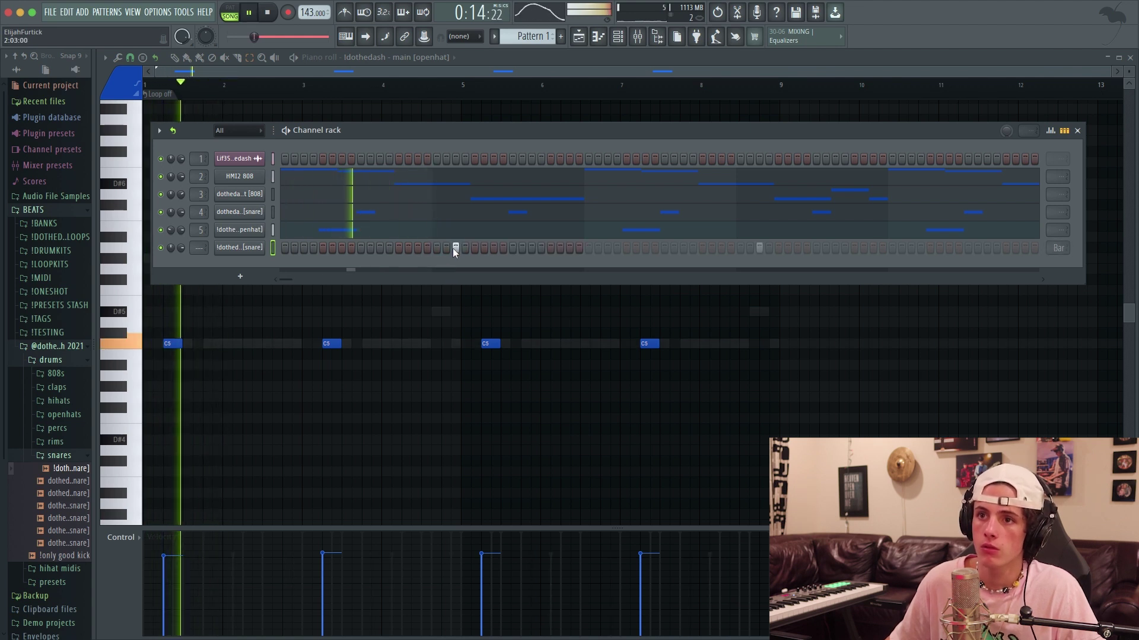
left_click(759, 248)
left_click(873, 248)
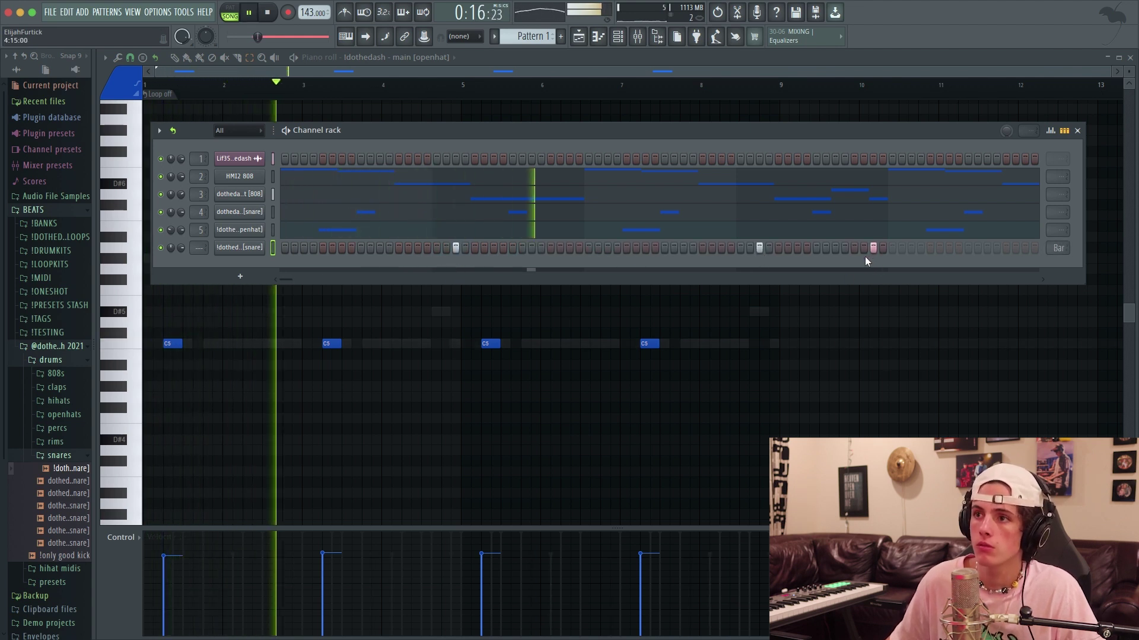
scroll(200, 248, "up", 6)
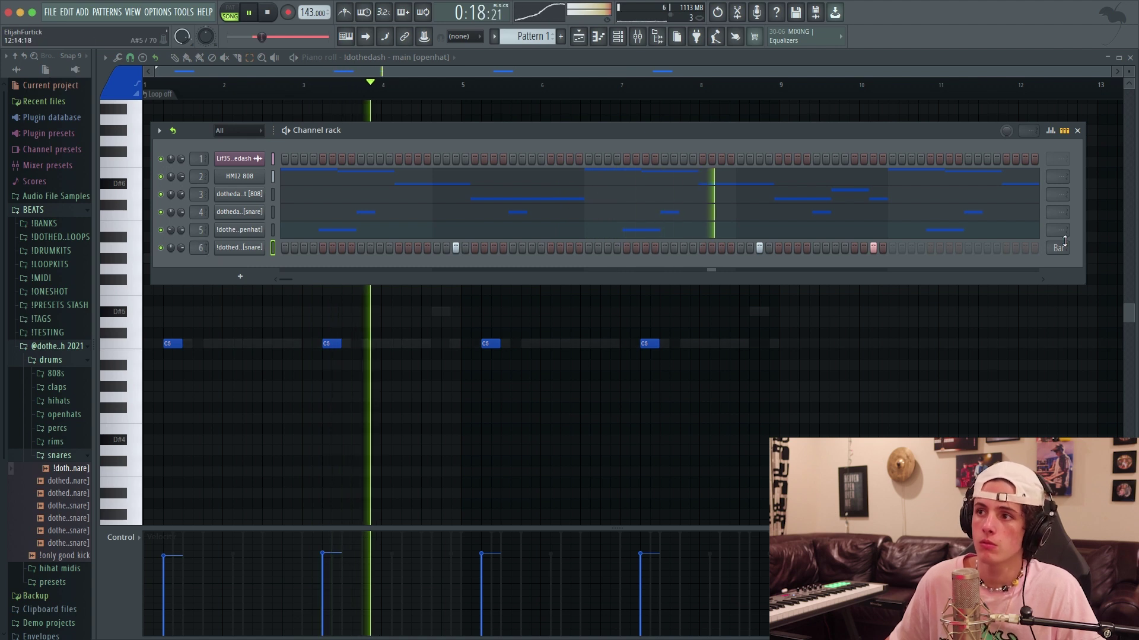
left_click(1059, 248)
left_click(1082, 350)
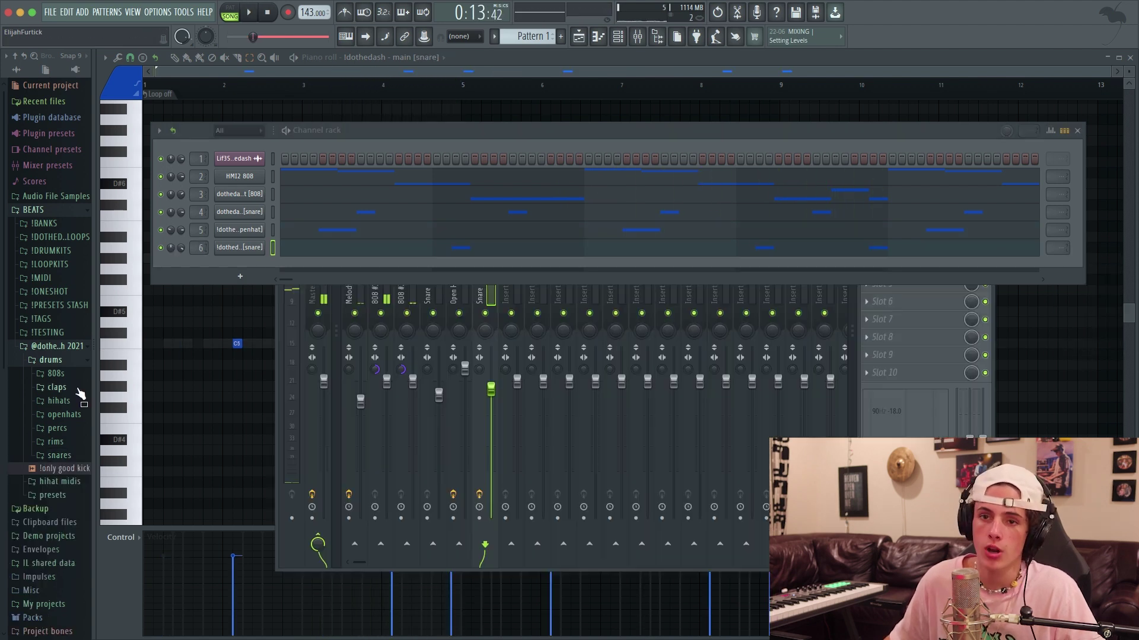
Step: Load the new hit 1 sample from the !TESTING folder into a new channel
left_click(75, 362)
left_click(68, 346)
left_click(68, 334)
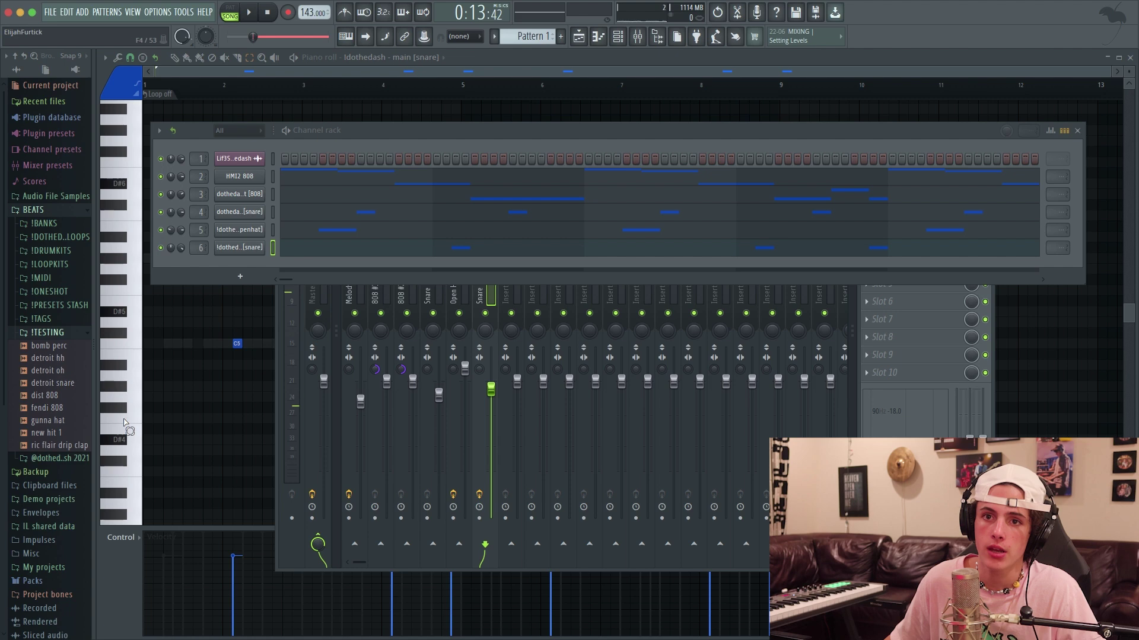
right_click(67, 435)
left_click(125, 446)
Step: Program the first bar of the new hit 1 hi-hat with hits on steps 1, 2, 3, 7, 11, 13 and 15
key("space")
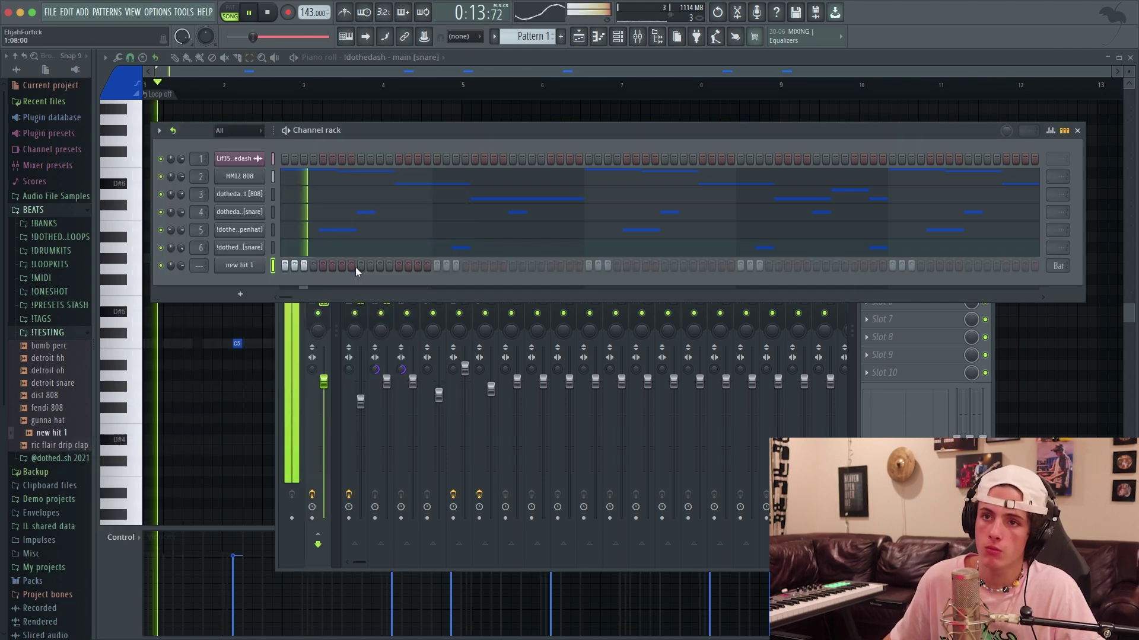
key("space")
left_click(342, 265)
key("space")
left_click(380, 266)
left_click(408, 266)
left_click(417, 265)
Step: Program the second bar of the new hit 1 hi-hat with hits on steps 17, 18, 21, 23, 27, 29 and 31
left_click(437, 265)
left_click(446, 264)
left_click(455, 265)
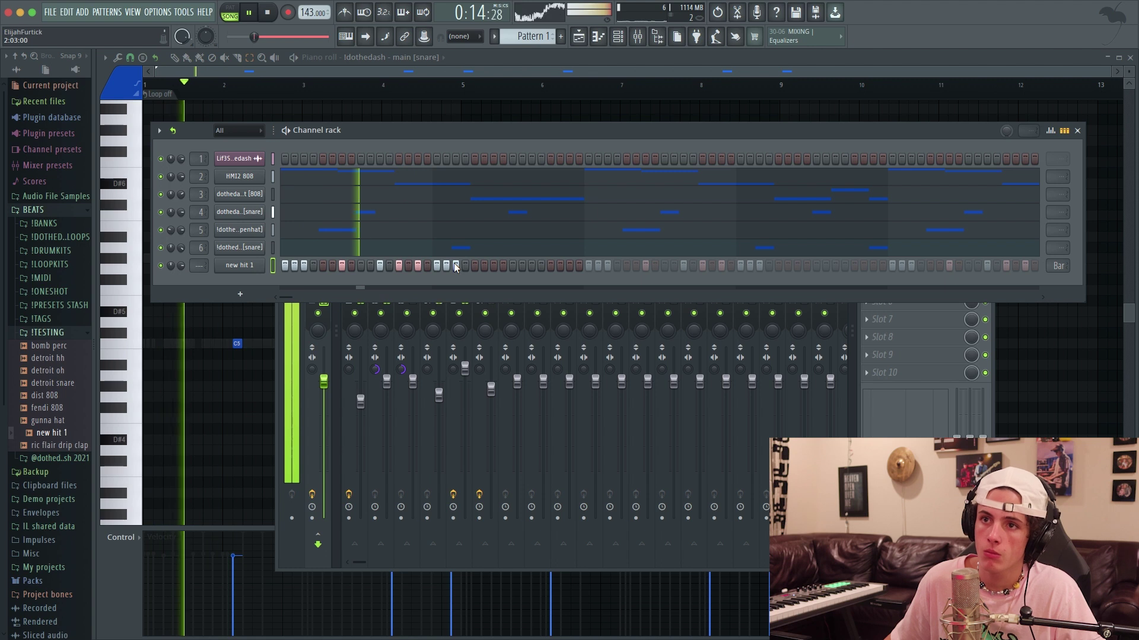
left_click(474, 266)
left_click(493, 265)
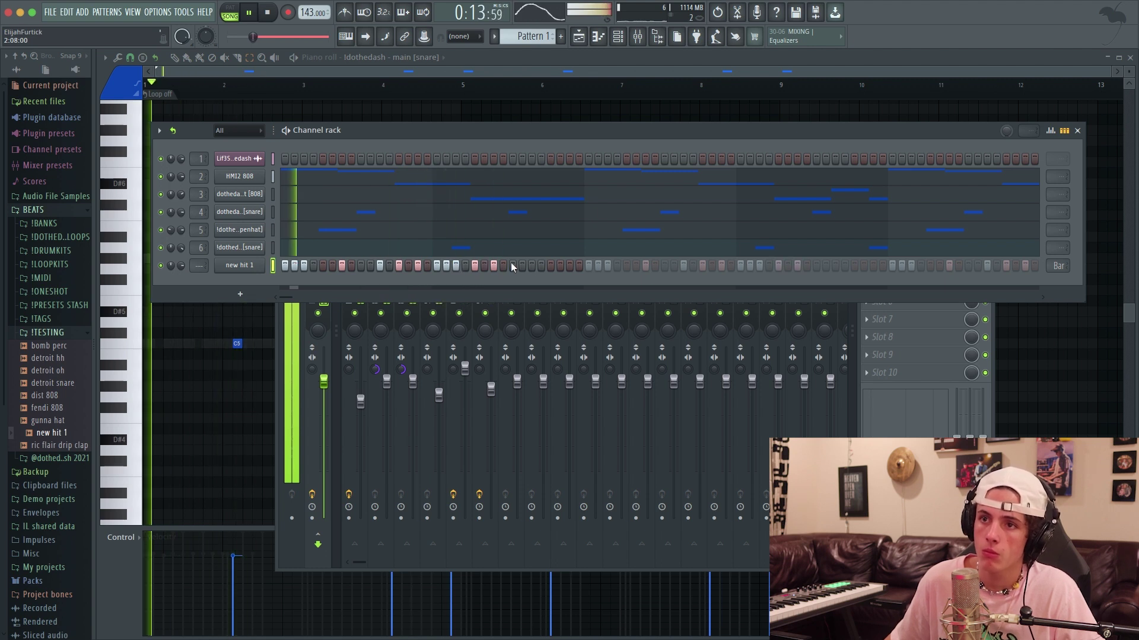
left_click(532, 265)
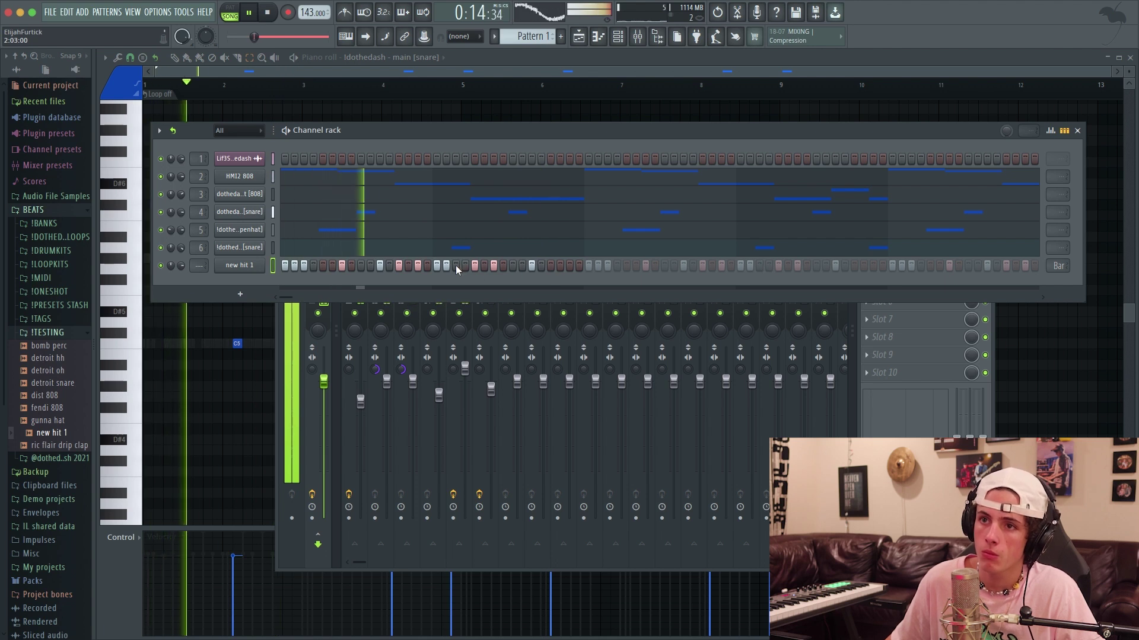
left_click(550, 266)
left_click(569, 266)
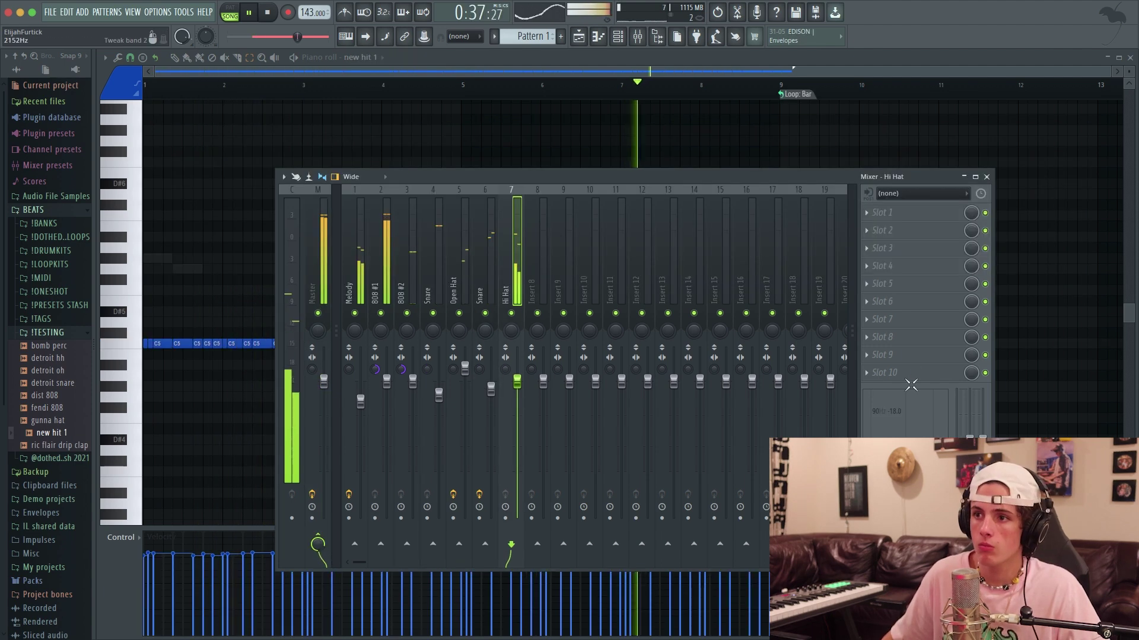
Step: Add Fruity PanOMatic with a preset to slot 10 of the Hi Hat mixer track and set its mix level to about 41%
left_click(907, 373)
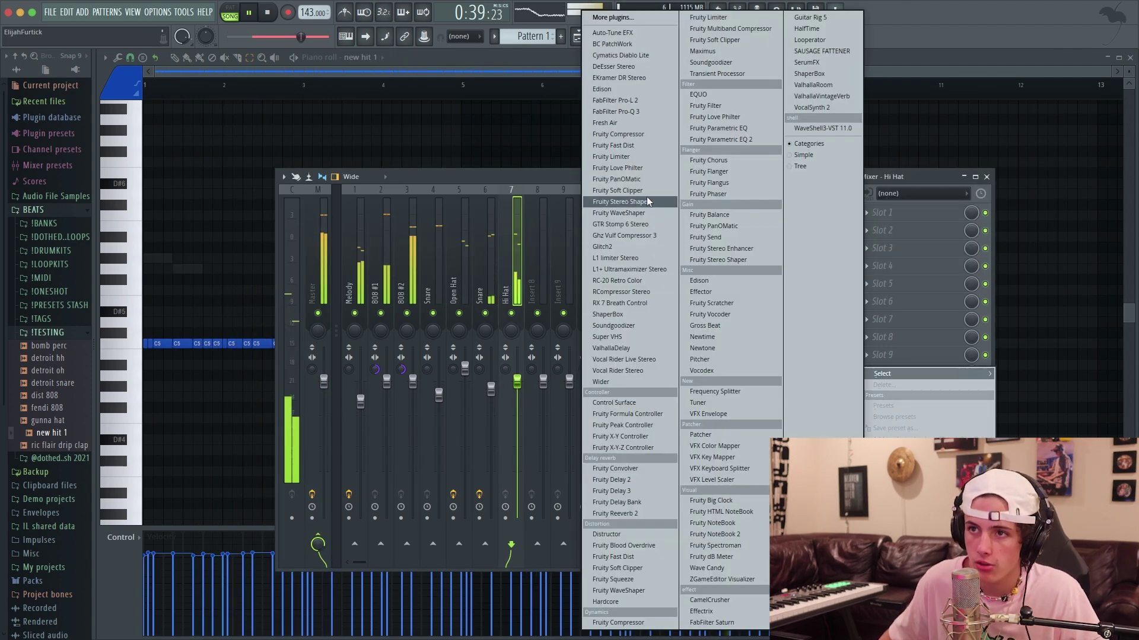
left_click(619, 179)
left_click(123, 127)
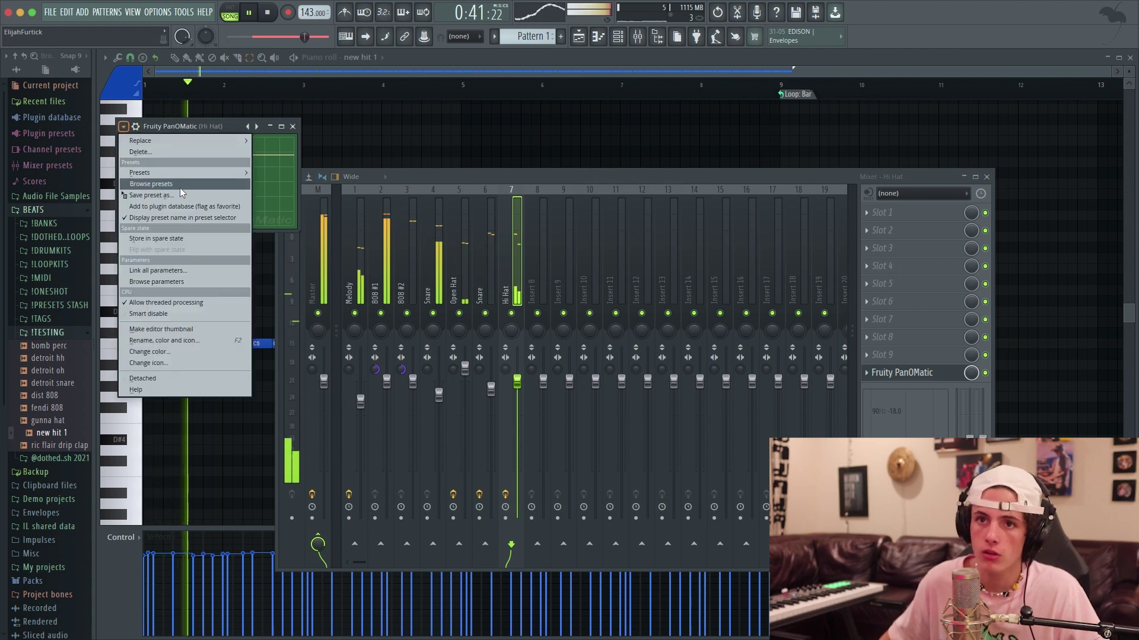
mouse_move(214, 172)
left_click(286, 186)
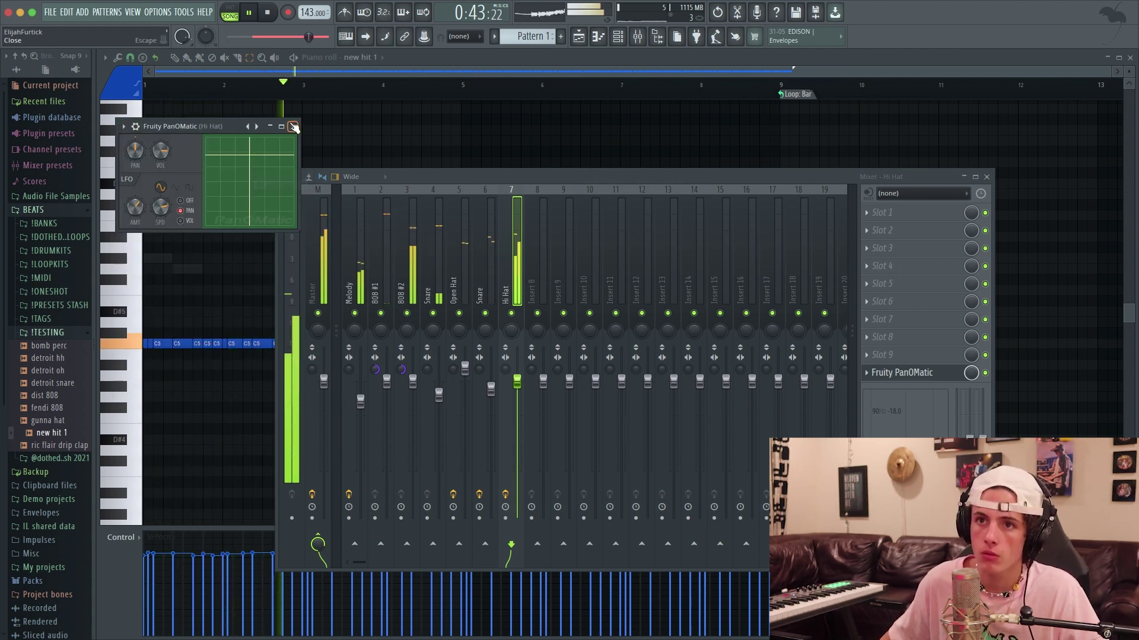
left_click(292, 126)
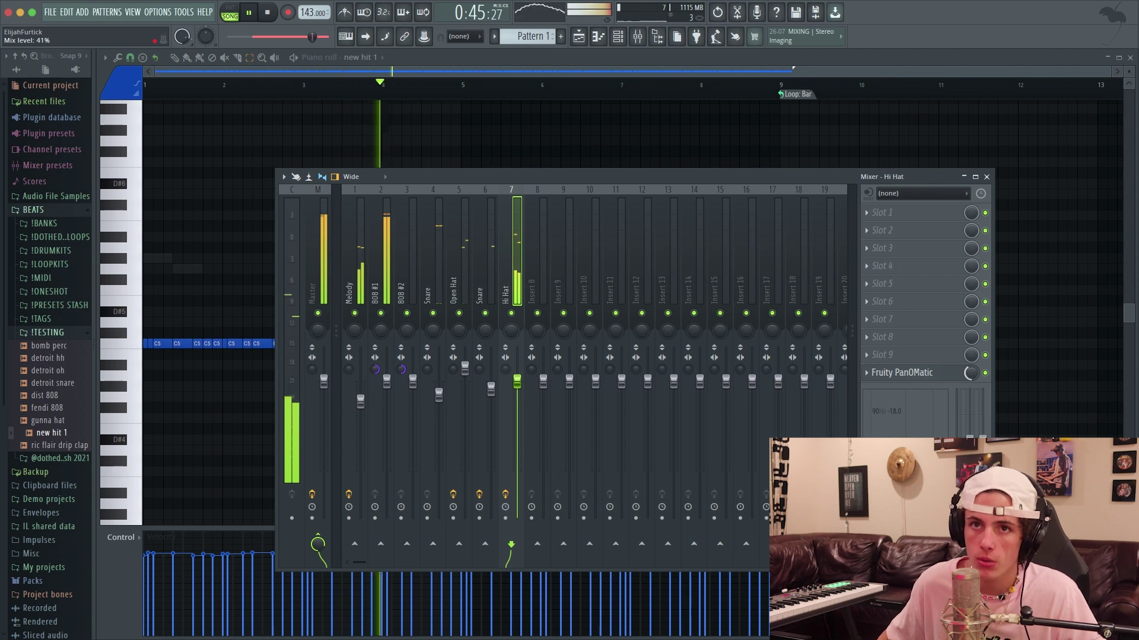
key("space")
Step: Load the bomb perc sample into a new channel and shape its volume envelope with a decay time of about 26%
key("F6")
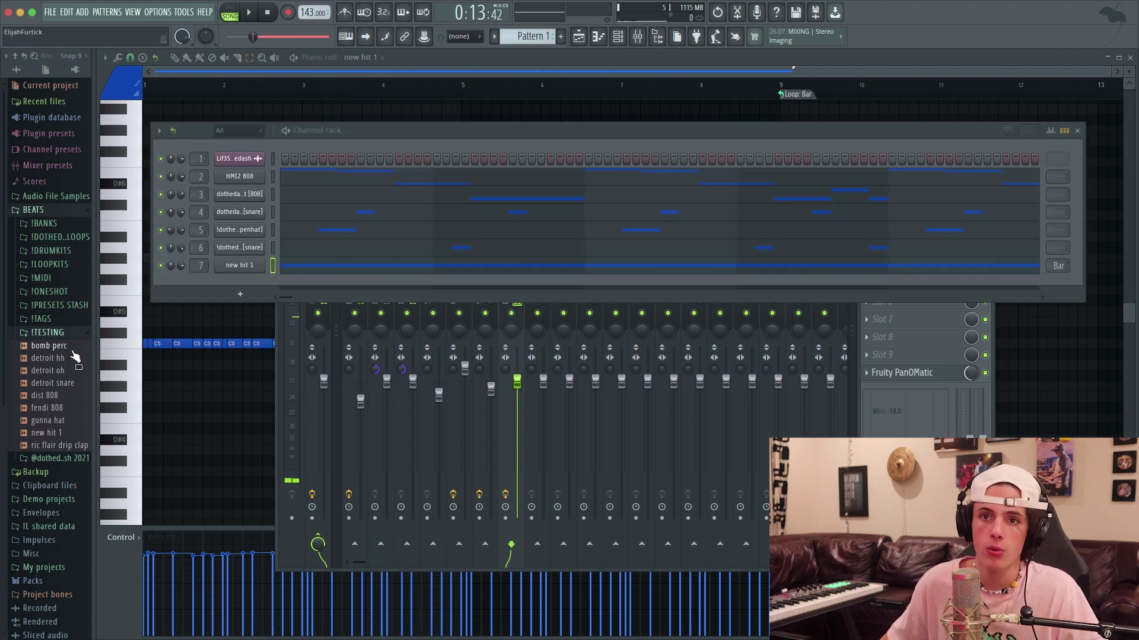
right_click(70, 348)
left_click(119, 358)
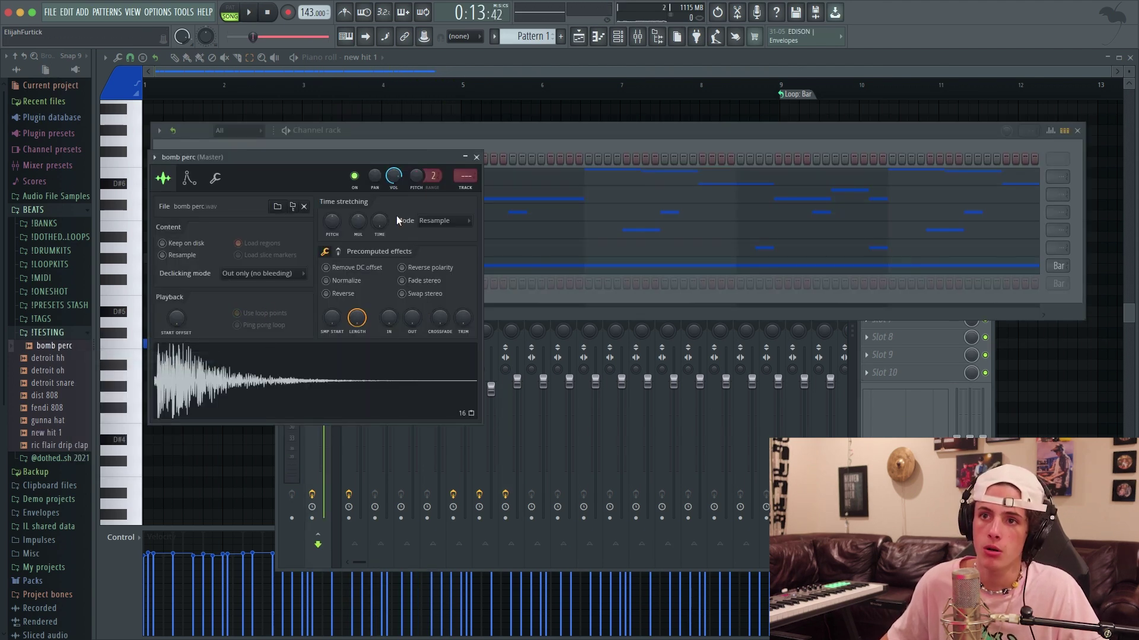
left_click(189, 178)
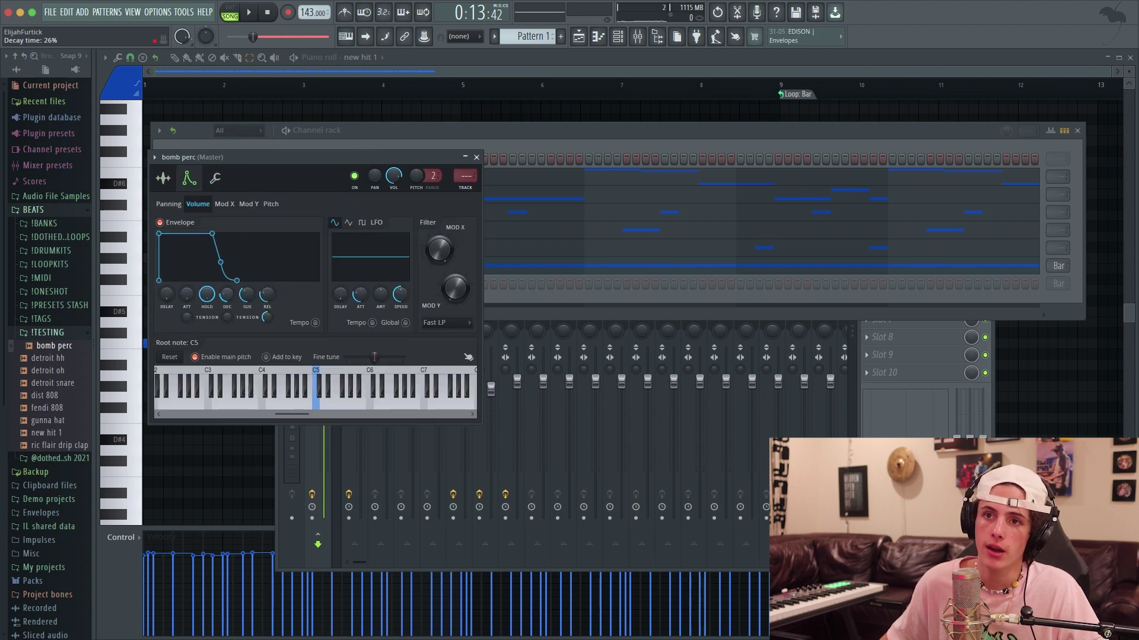